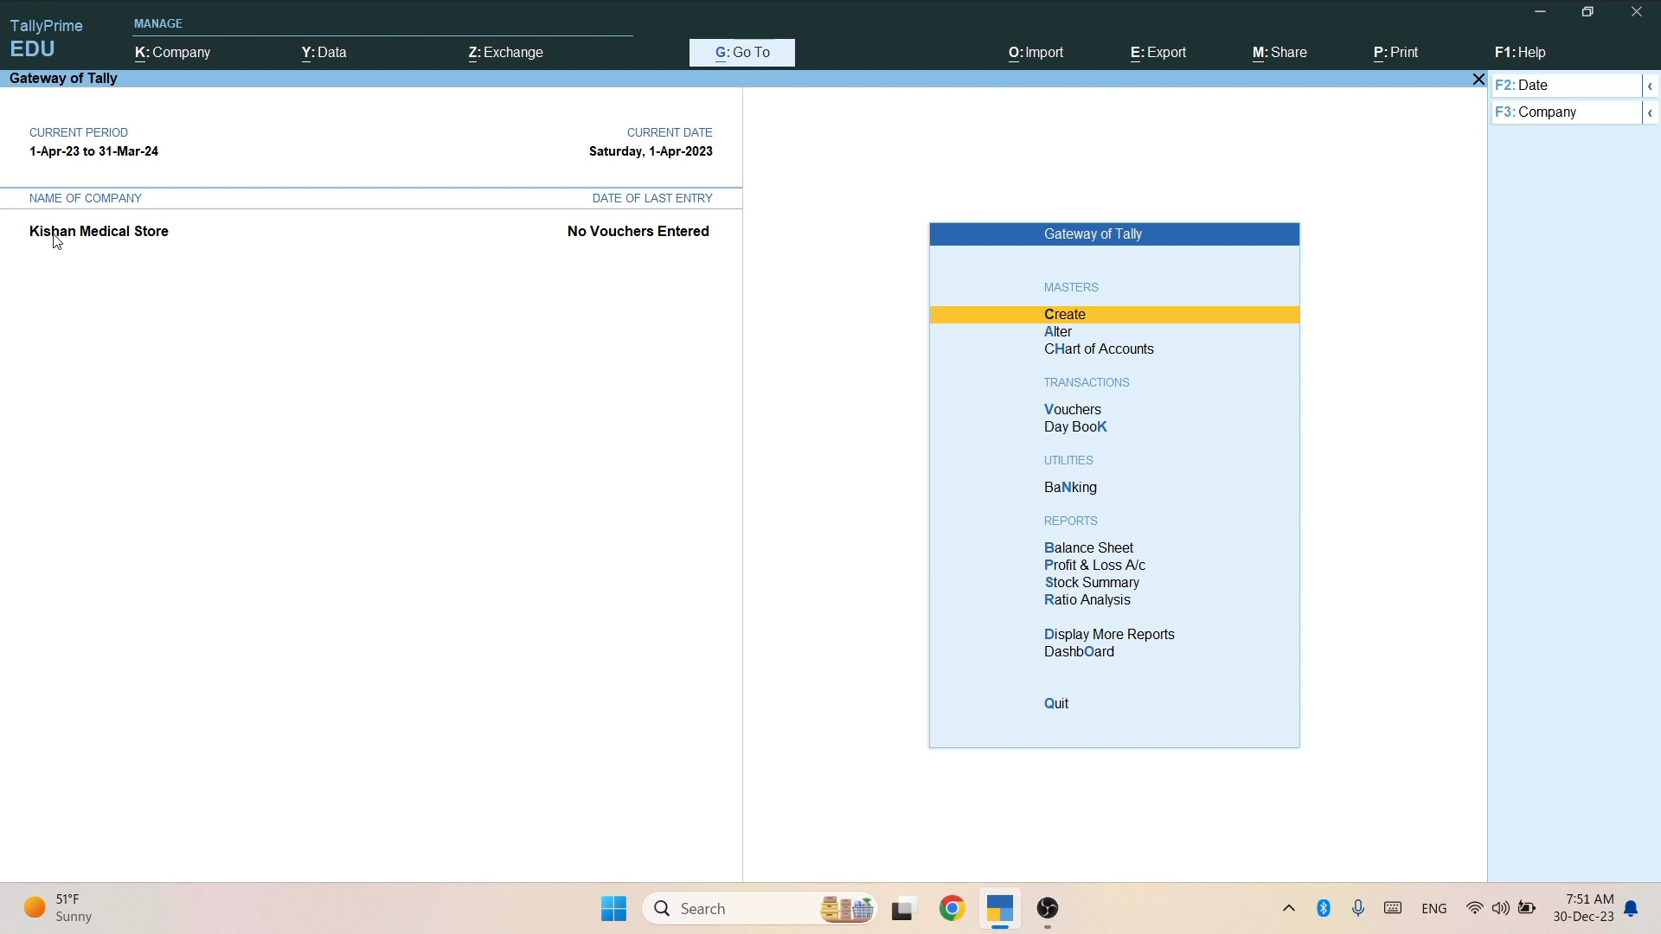
Switch to Kishan Medical Store from the company list and keep it open.
key(alt)
key(alt+F3)
key(Down)
key(Down)
key(Down)
key(Down)
key(Down)
key(Down)
key(Down)
key(Down)
key(Down)
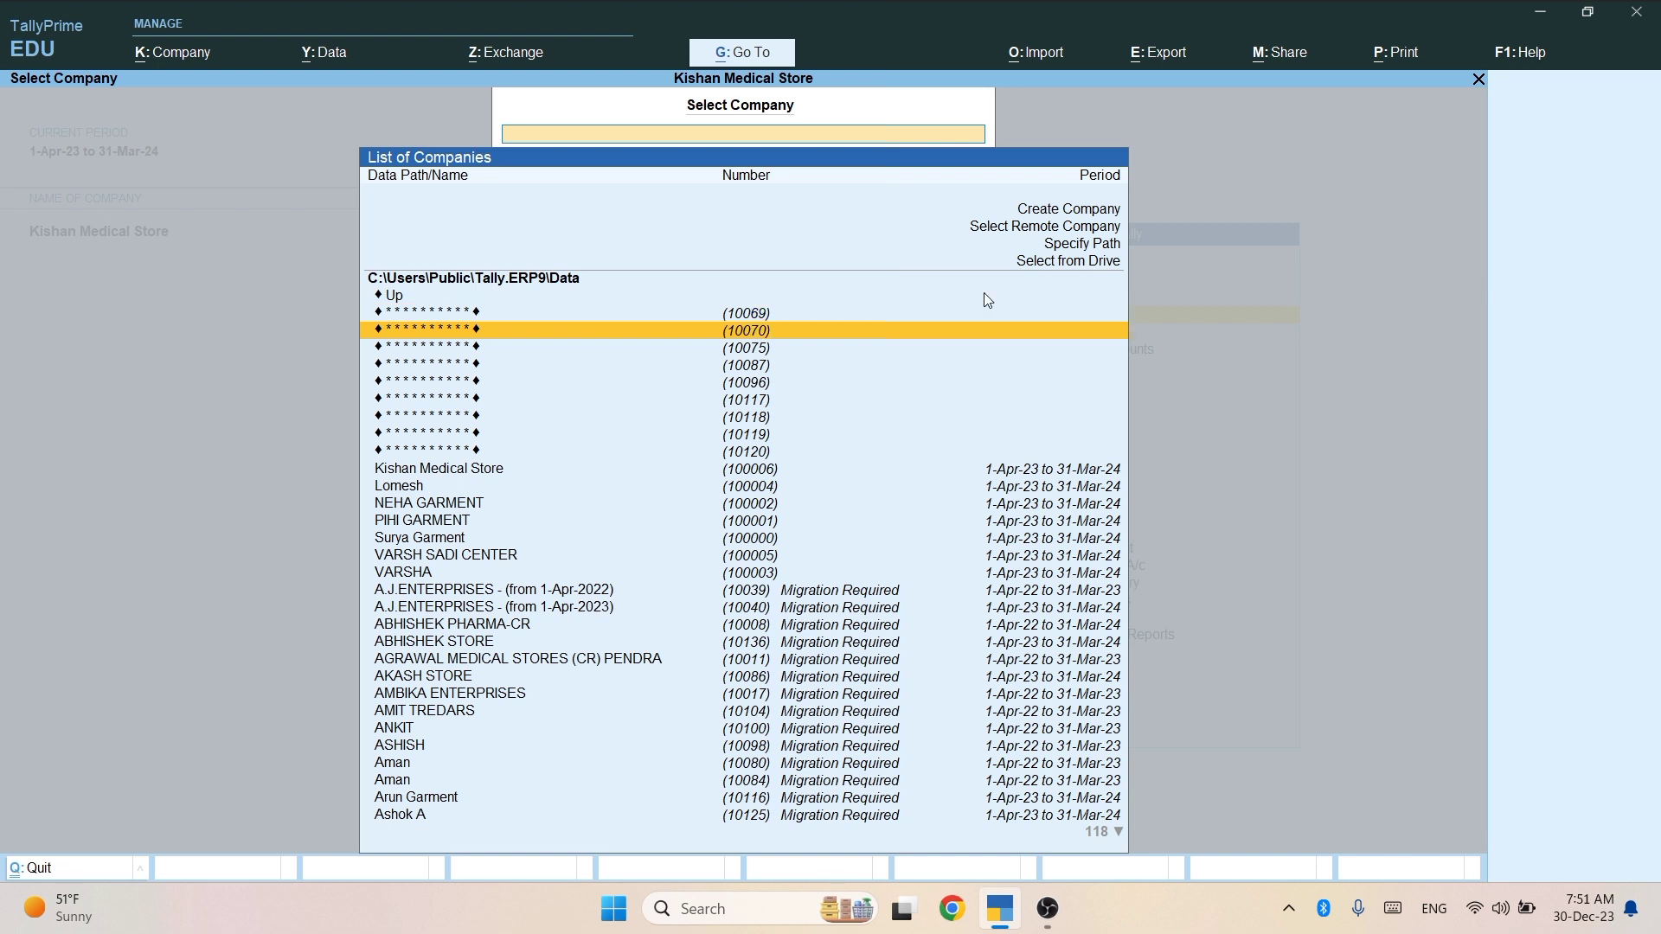
key(ctrl+q)
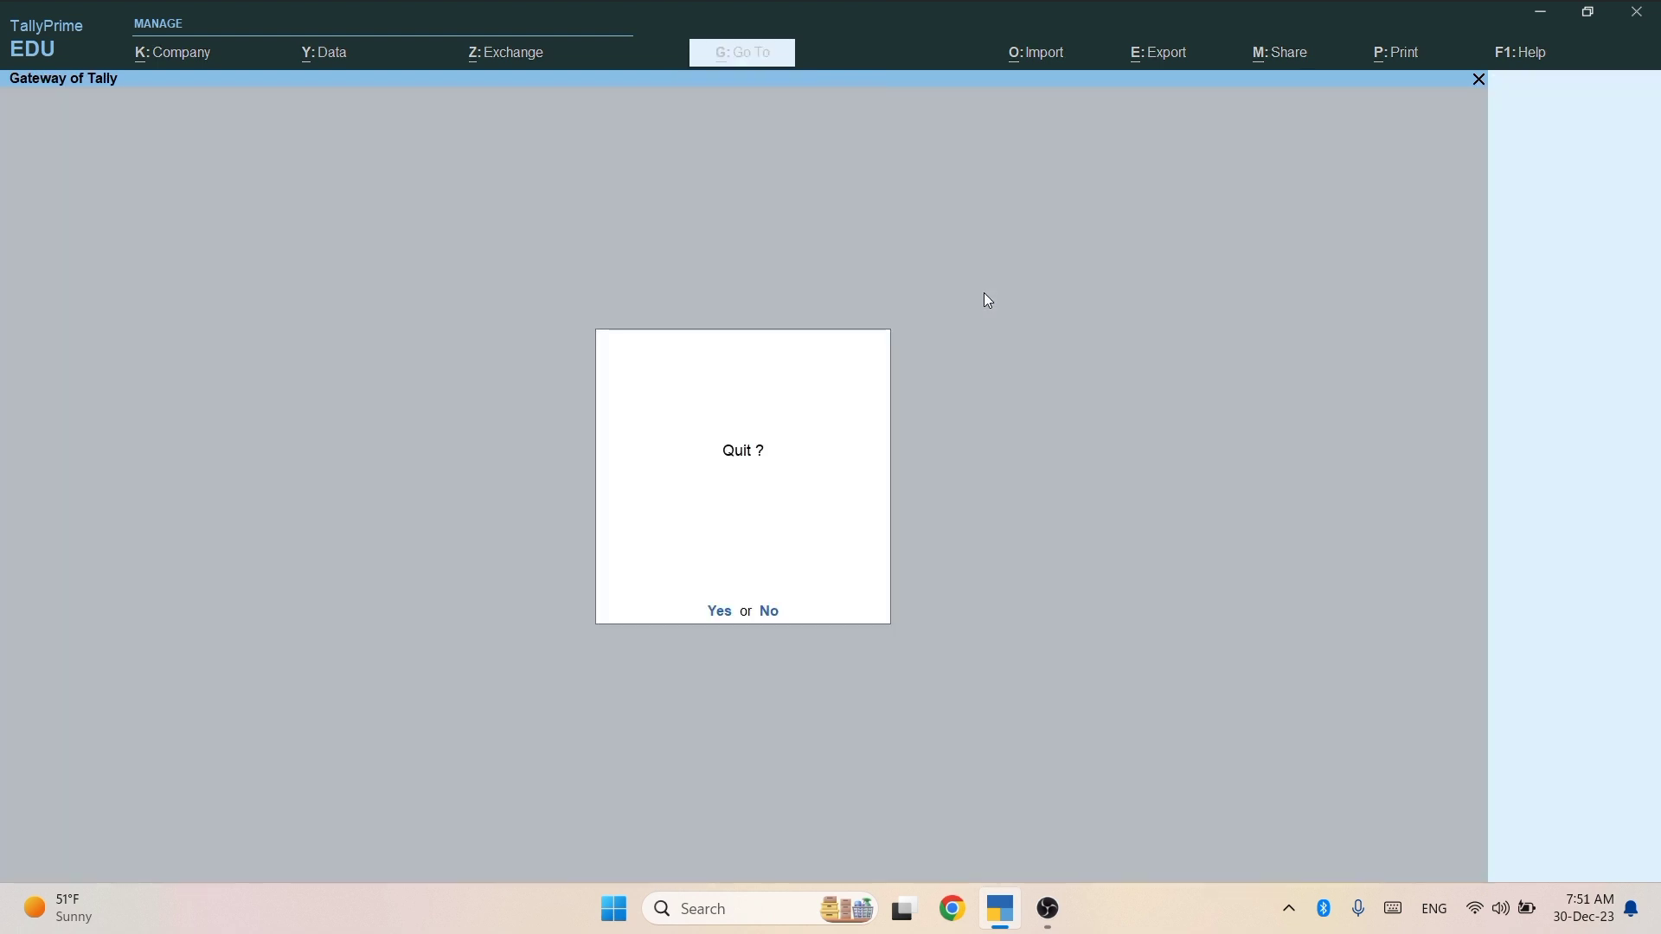
key(n)
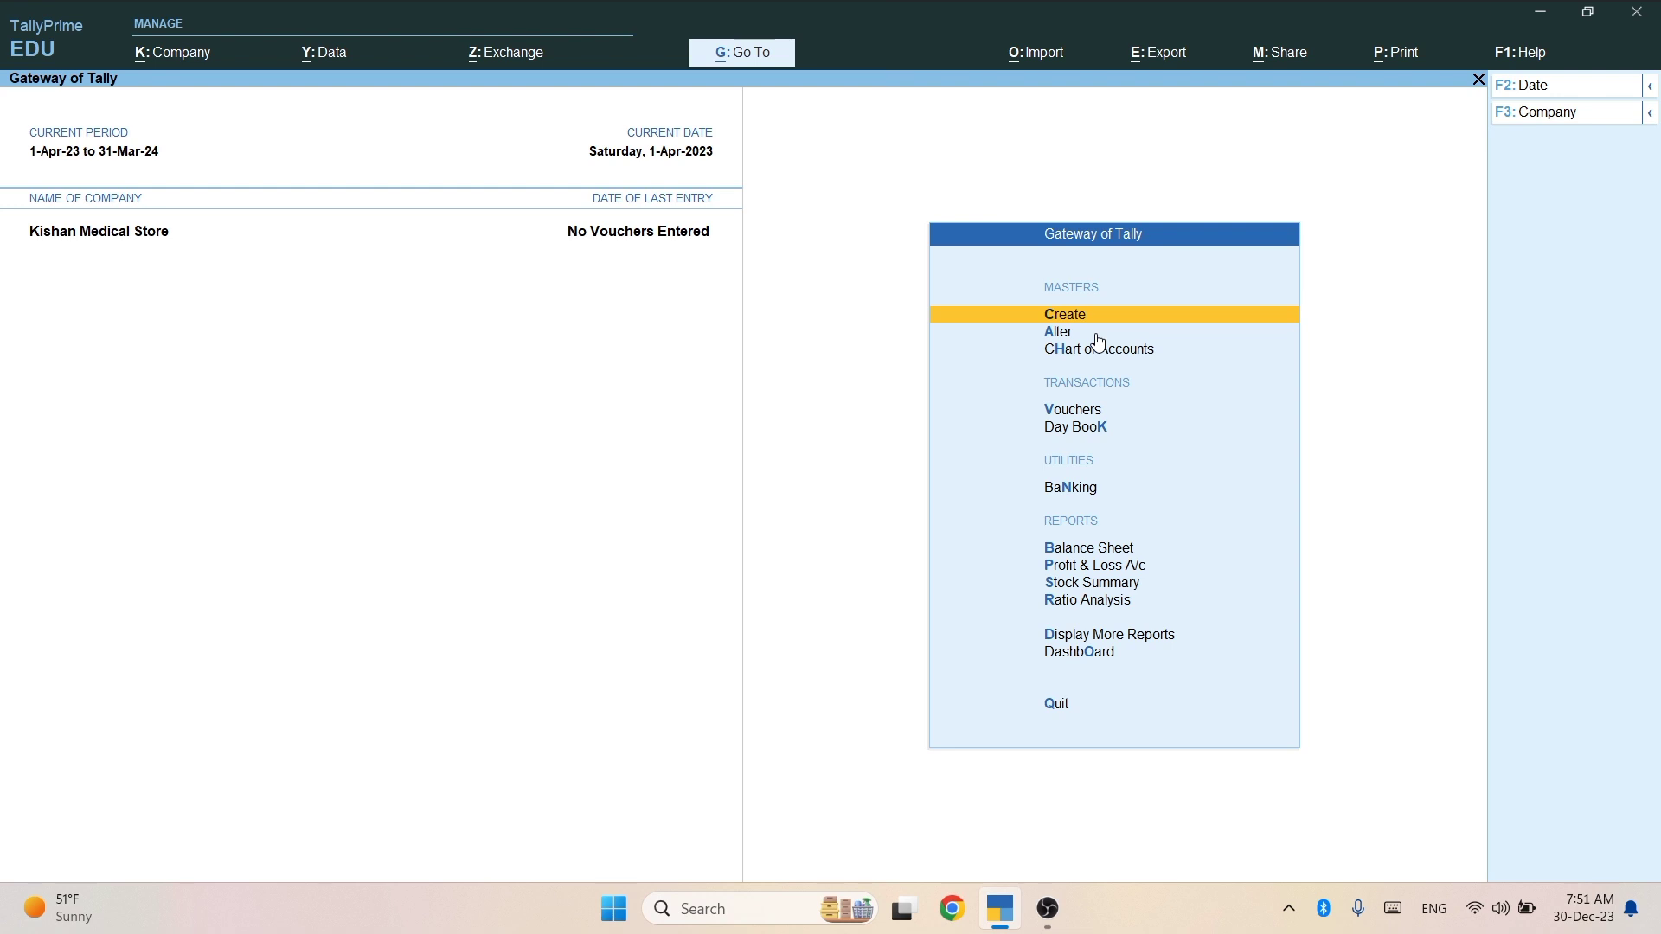
Open a new Ledger creation form twice, closing it each time without saving.
key(Return)
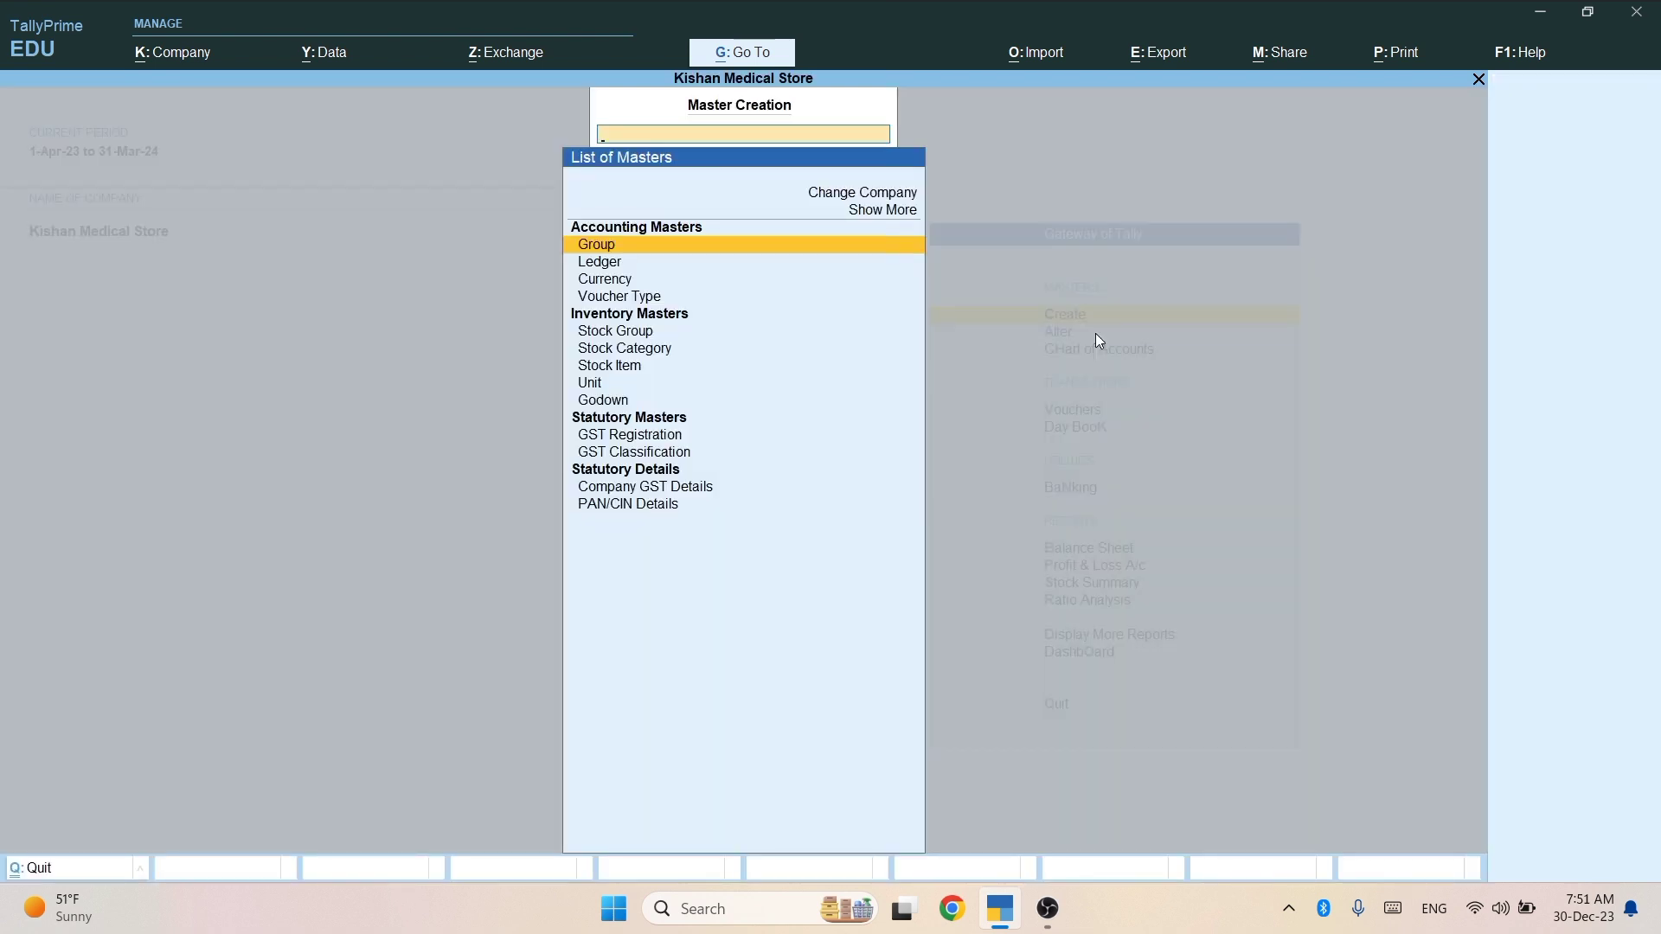
key(Down)
key(Up)
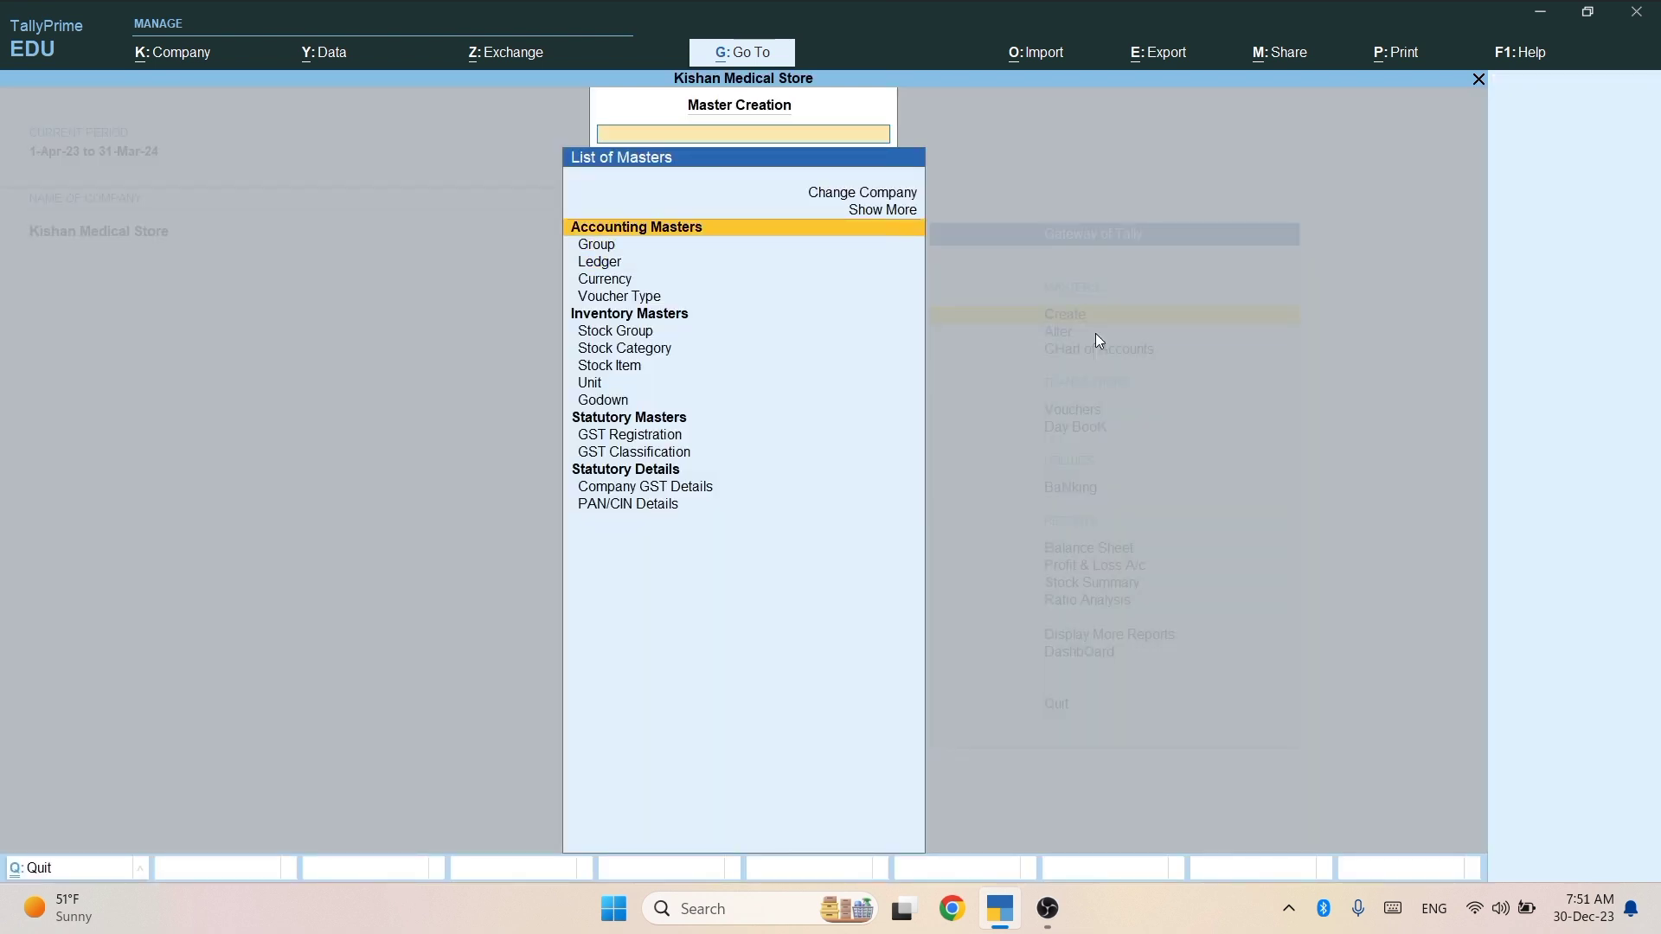
key(Down)
key(Down)
key(Up)
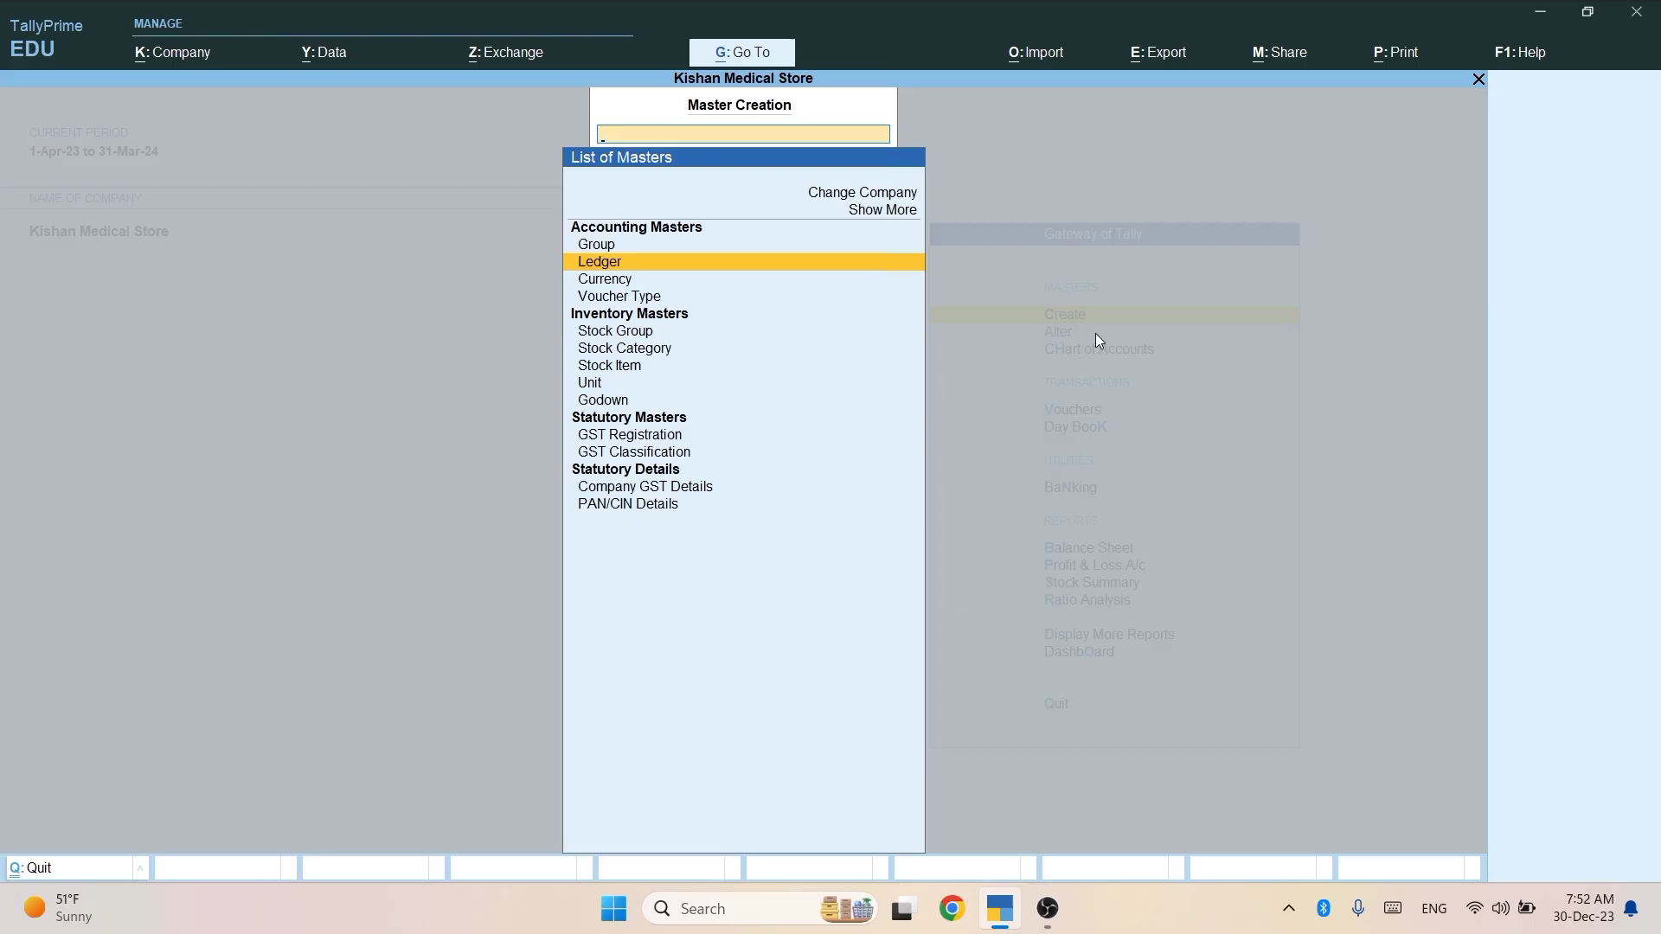
key(Return)
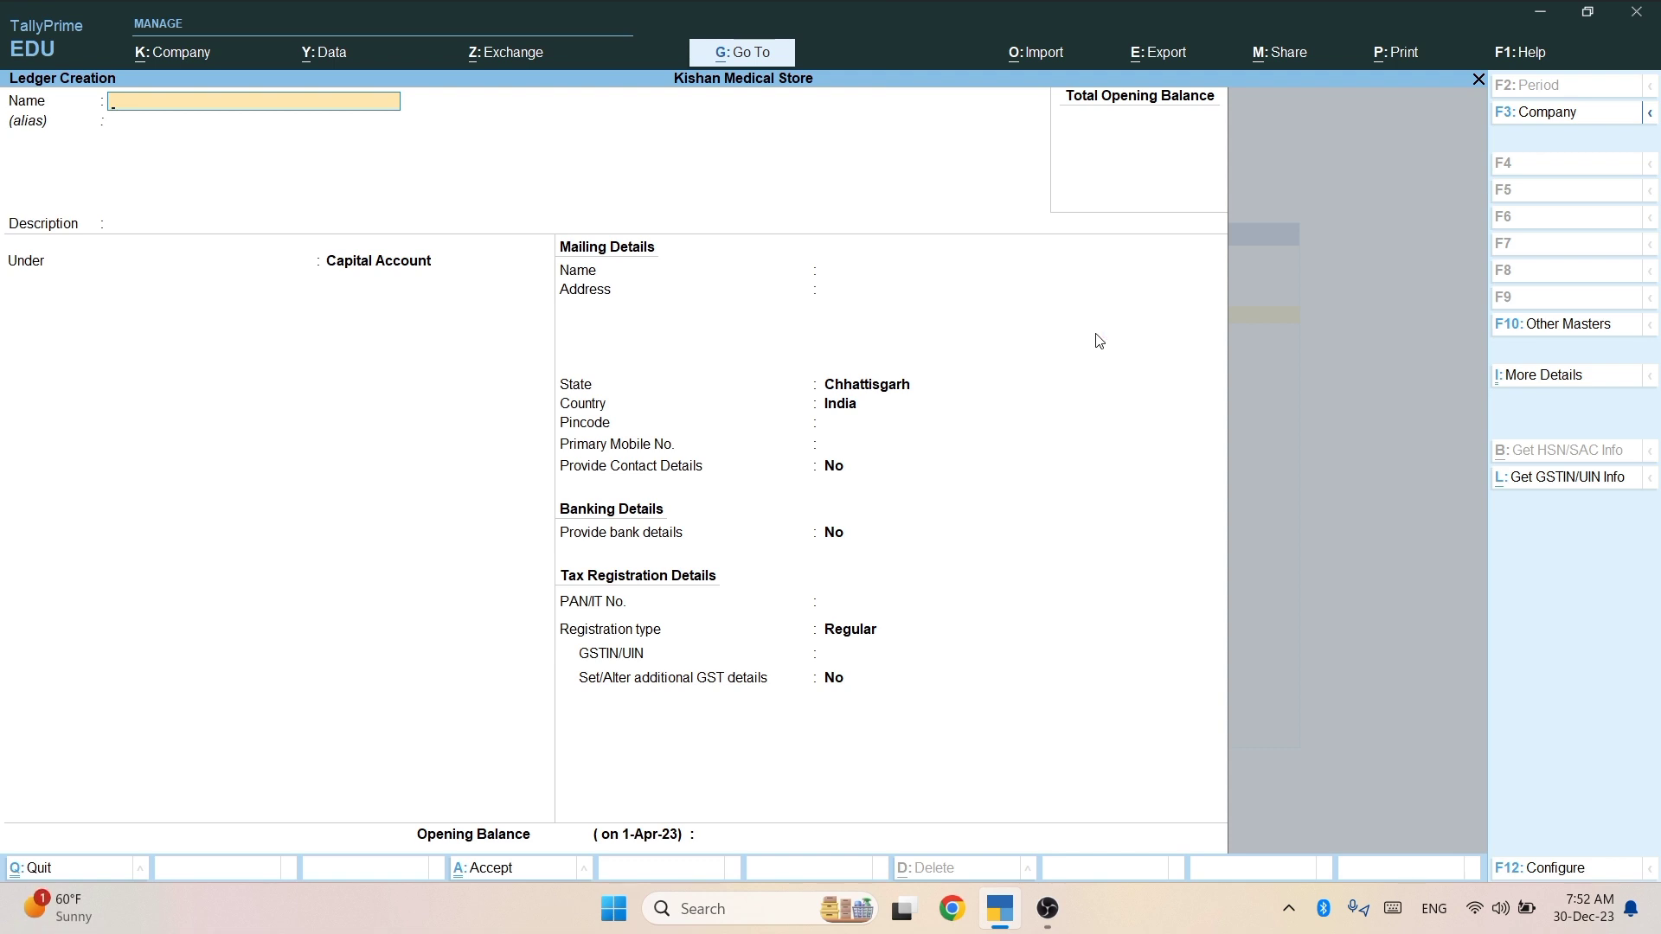
key(Escape)
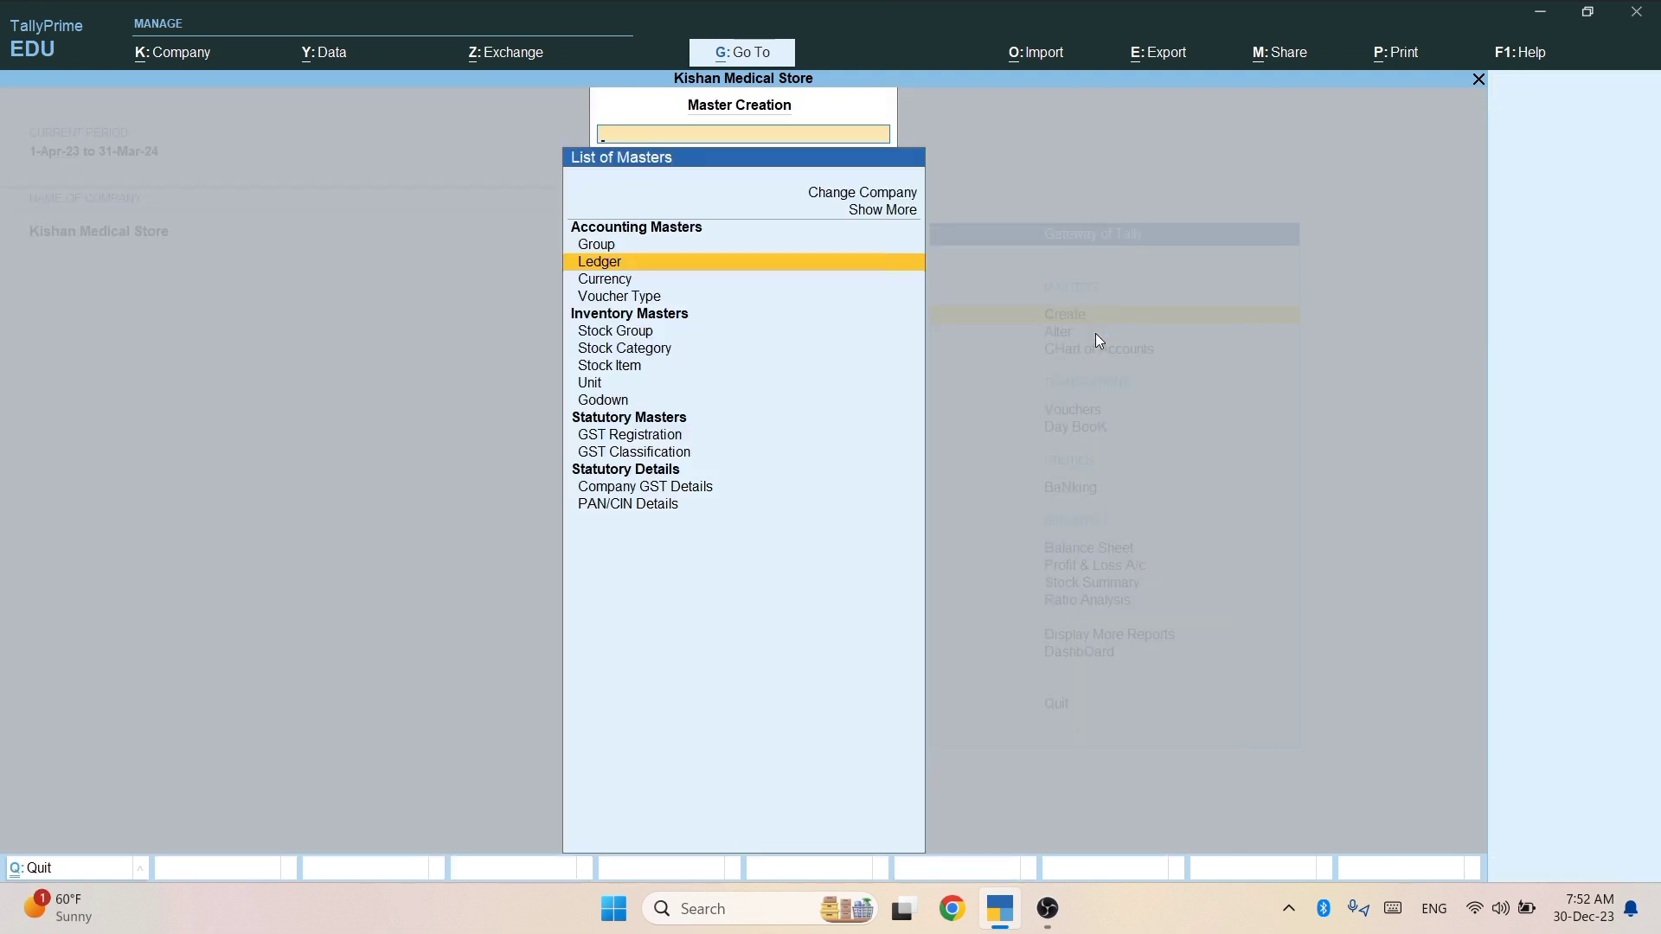
key(Return)
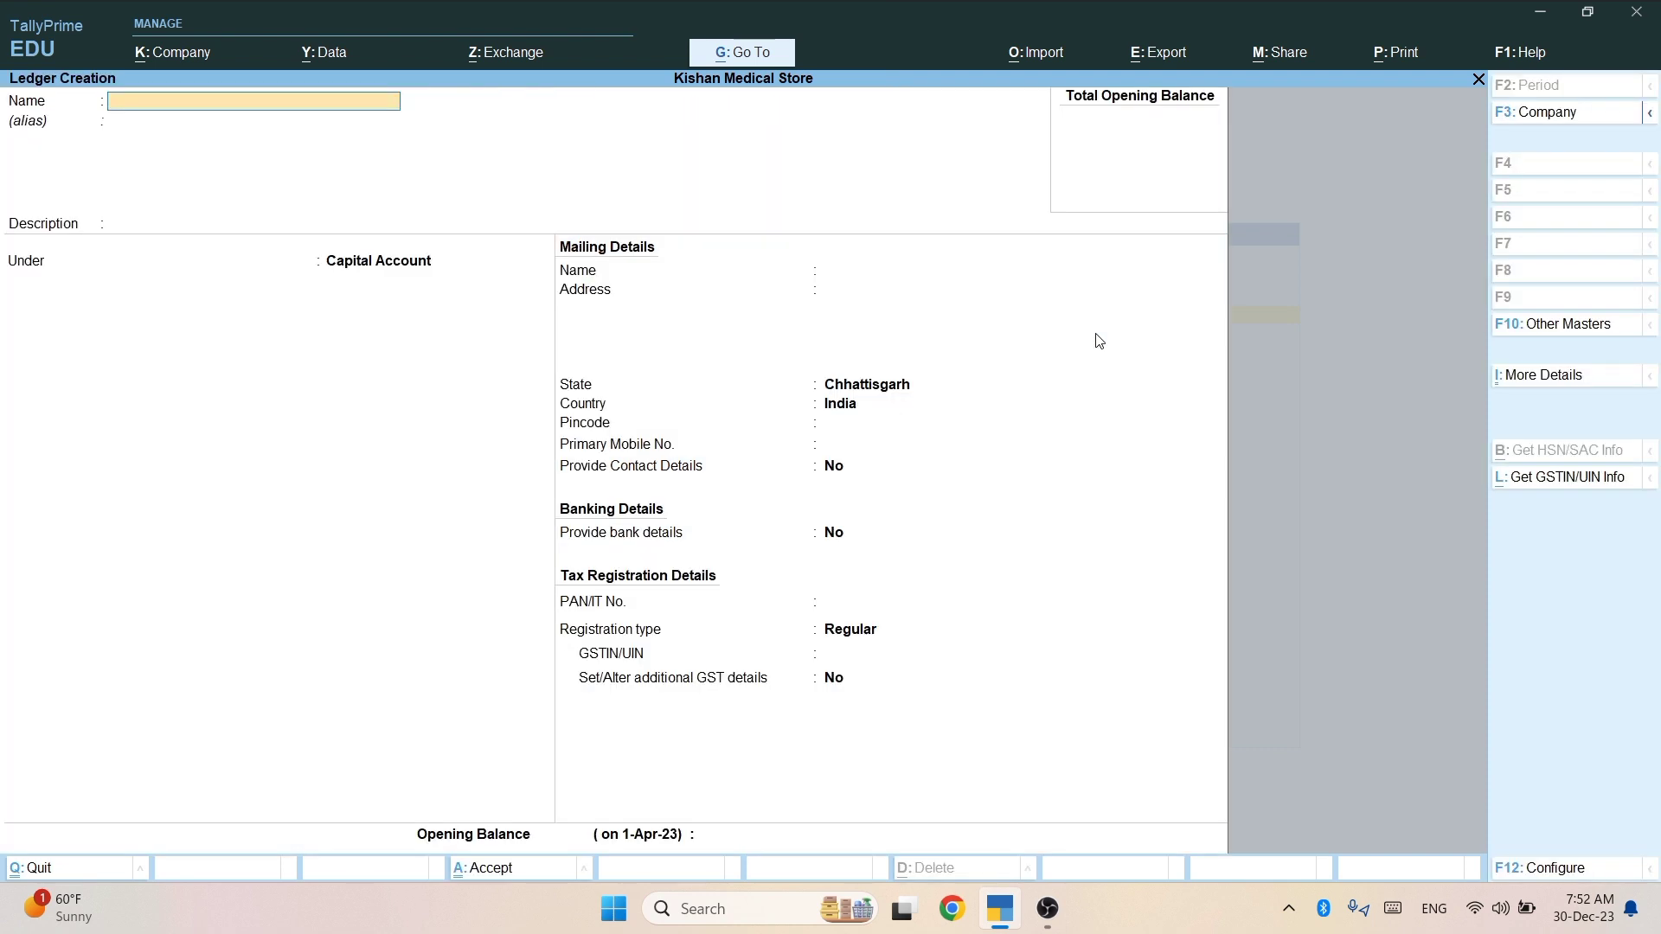
key(Escape)
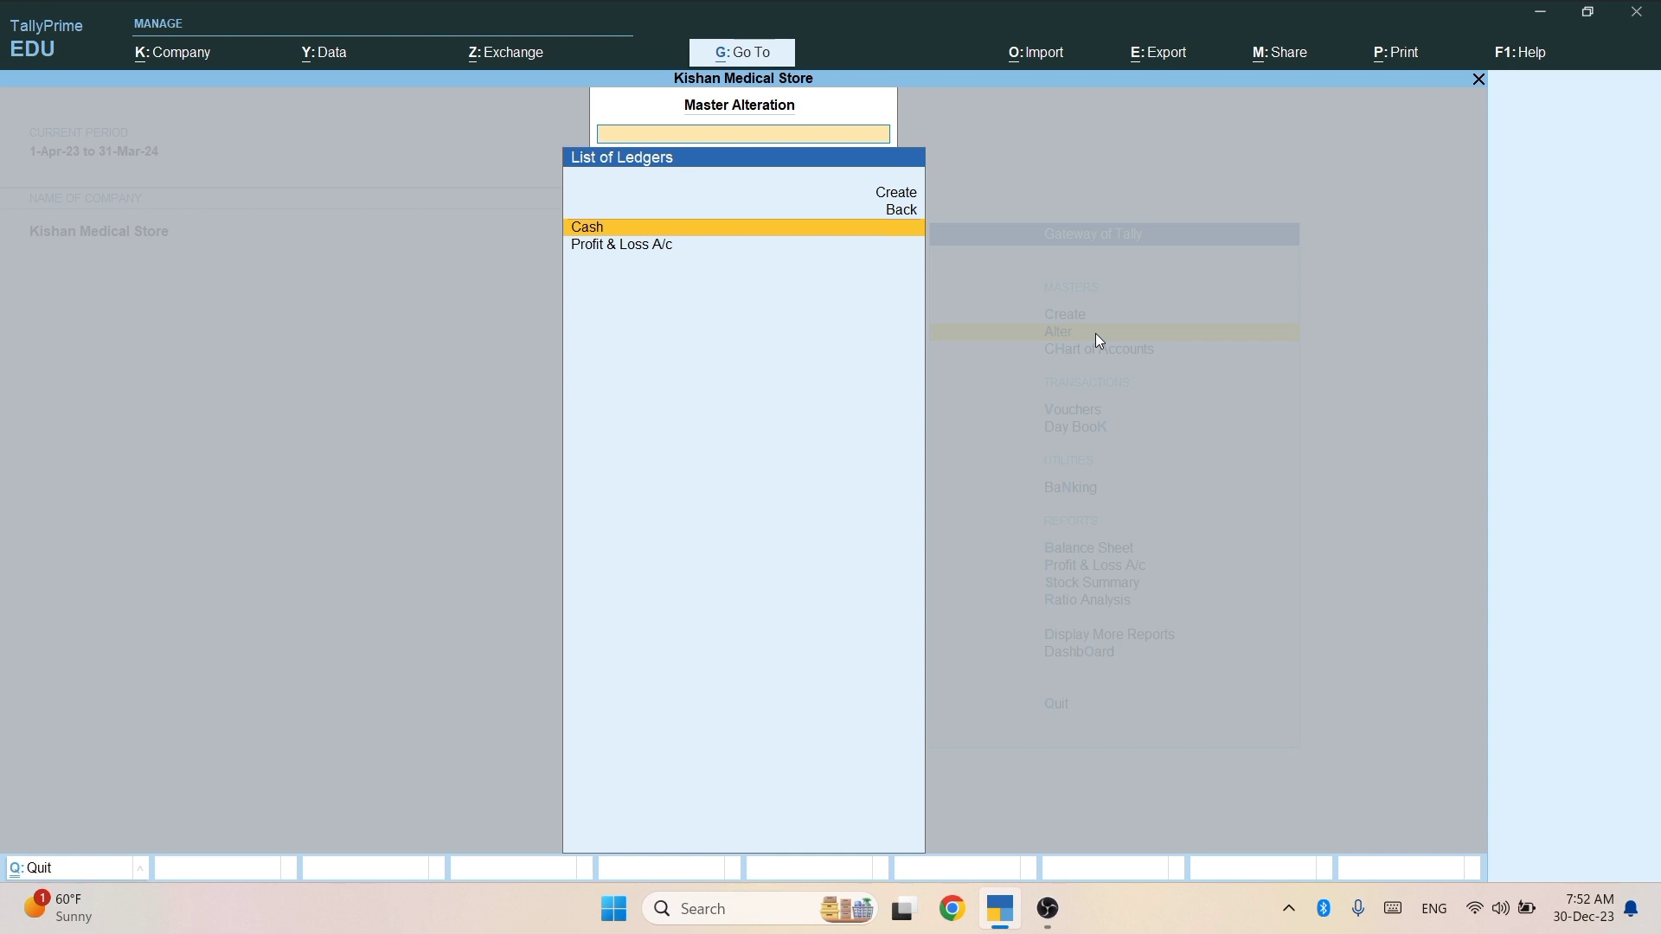
Review the Cash and Profit & Loss A/c ledgers, closing each unchanged.
key(Return)
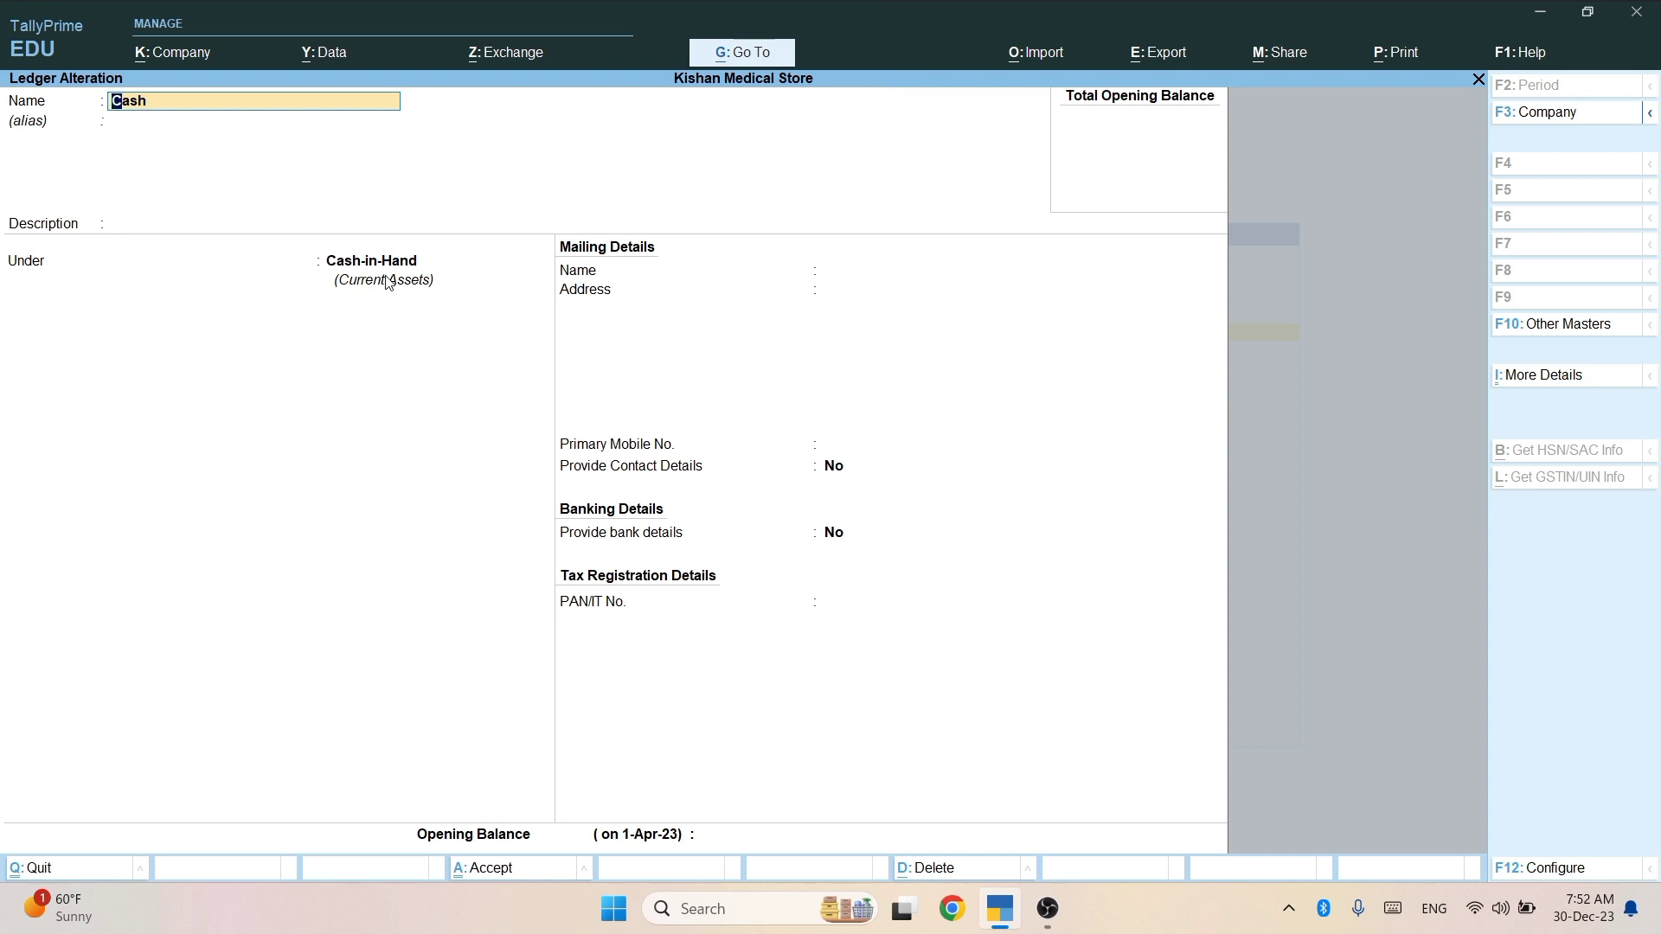
key(Escape)
key(Down)
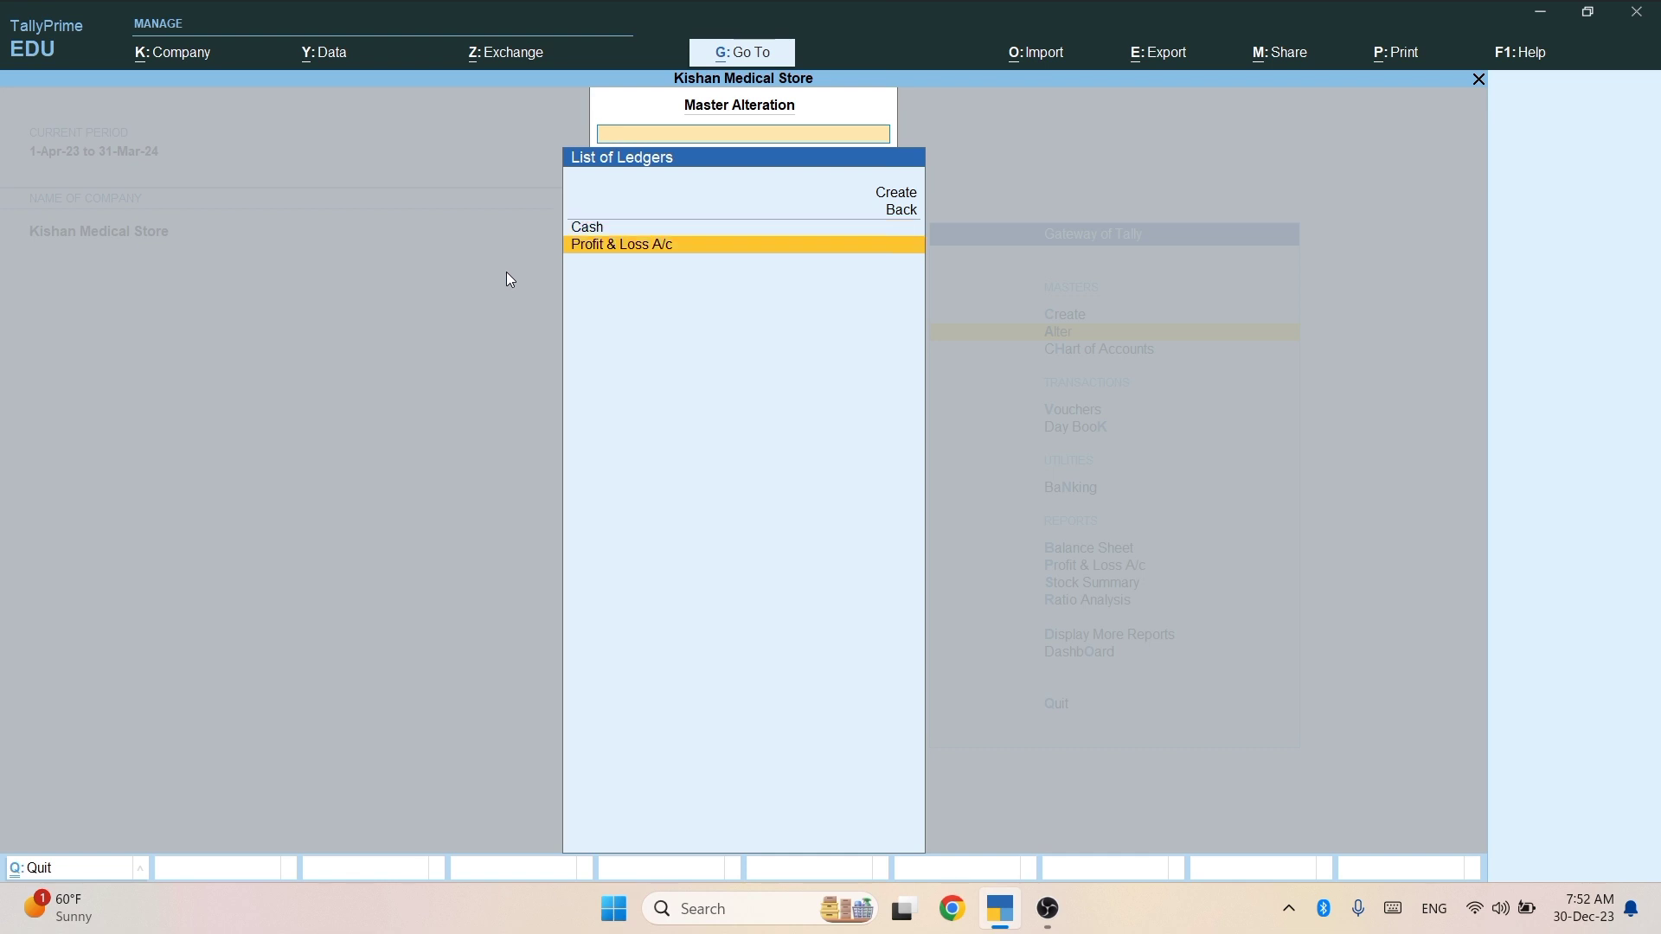
key(Return)
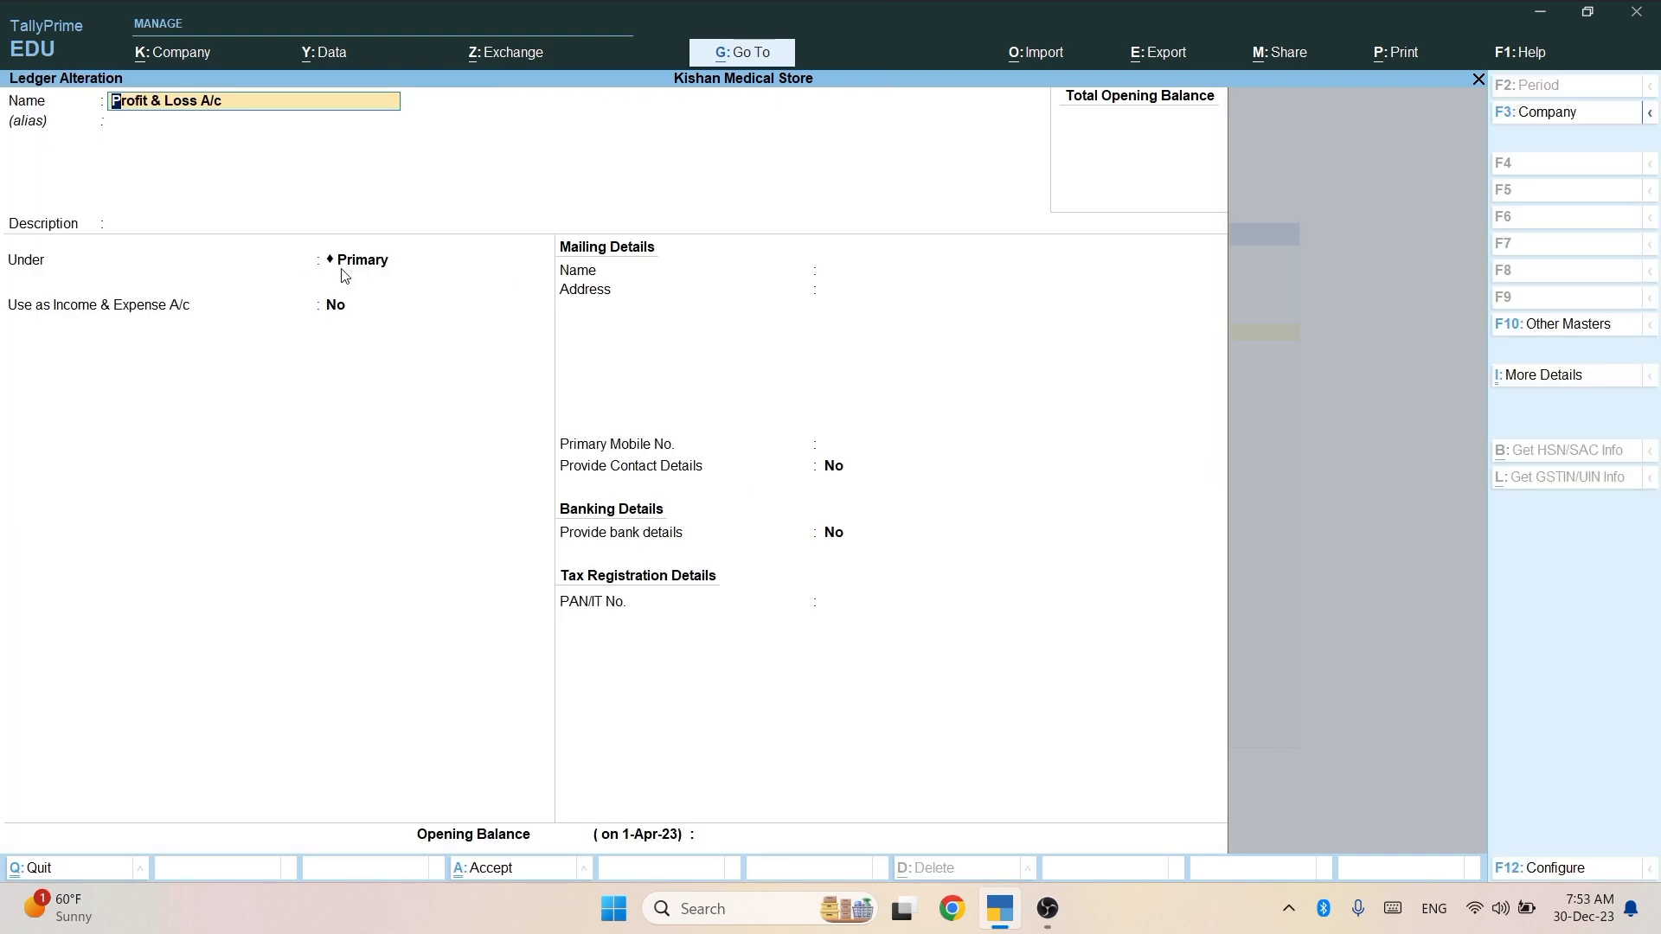
key(Escape)
key(Escape)
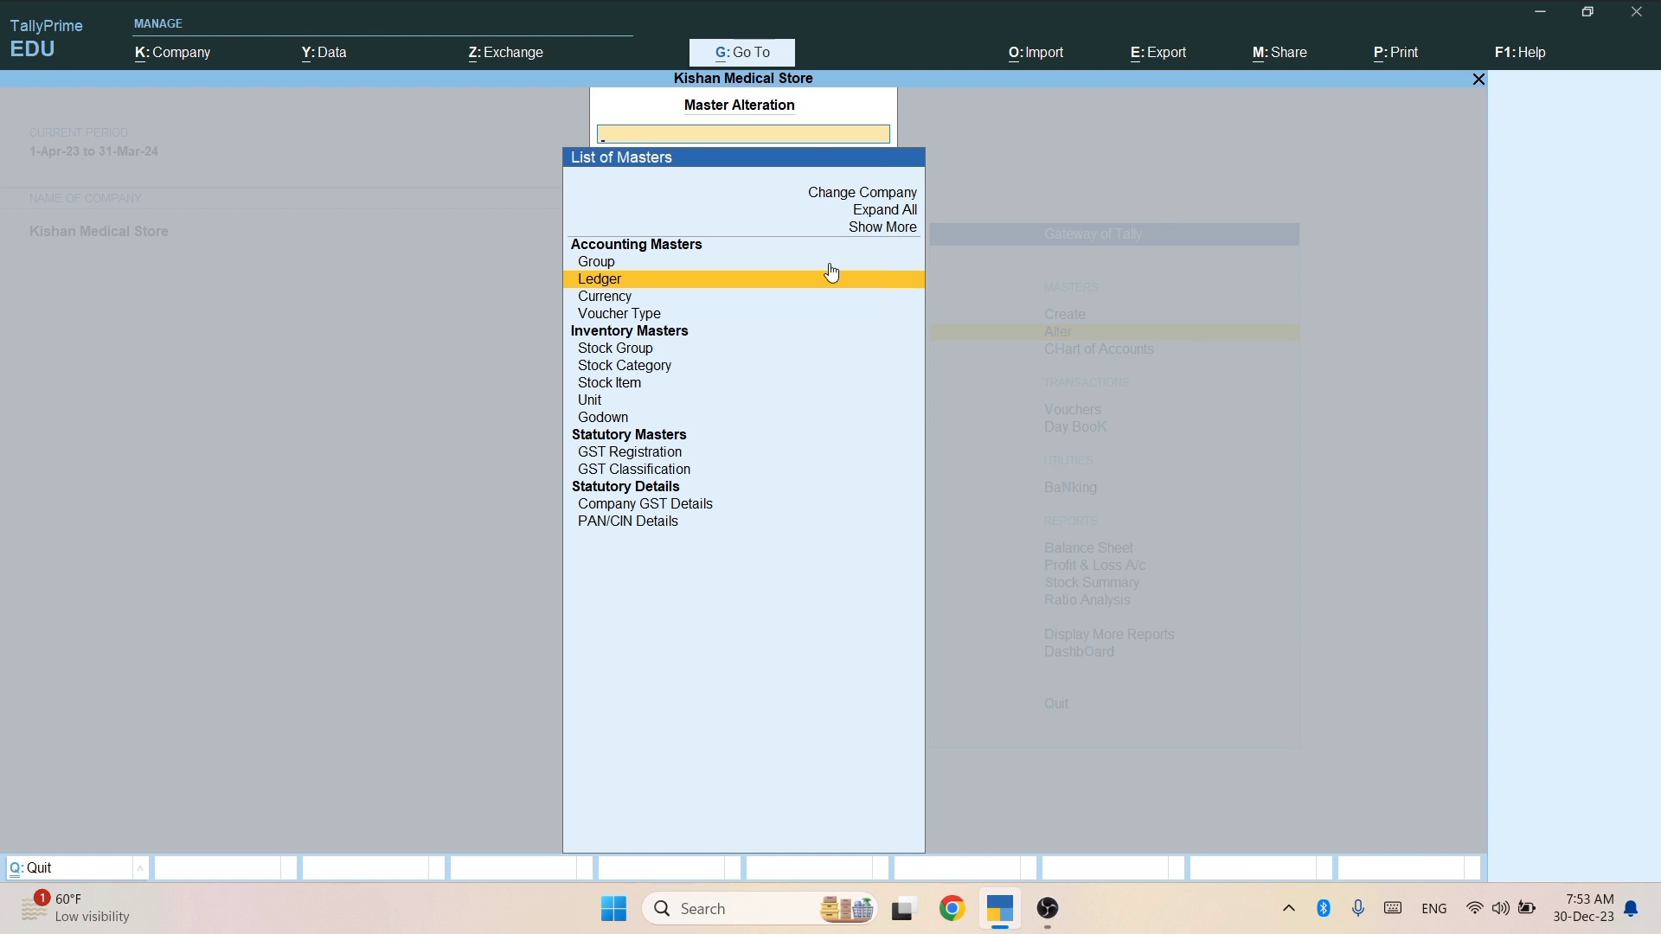
Return to Gateway of Tally and open a blank Ledger Creation form via Create.
key(Escape)
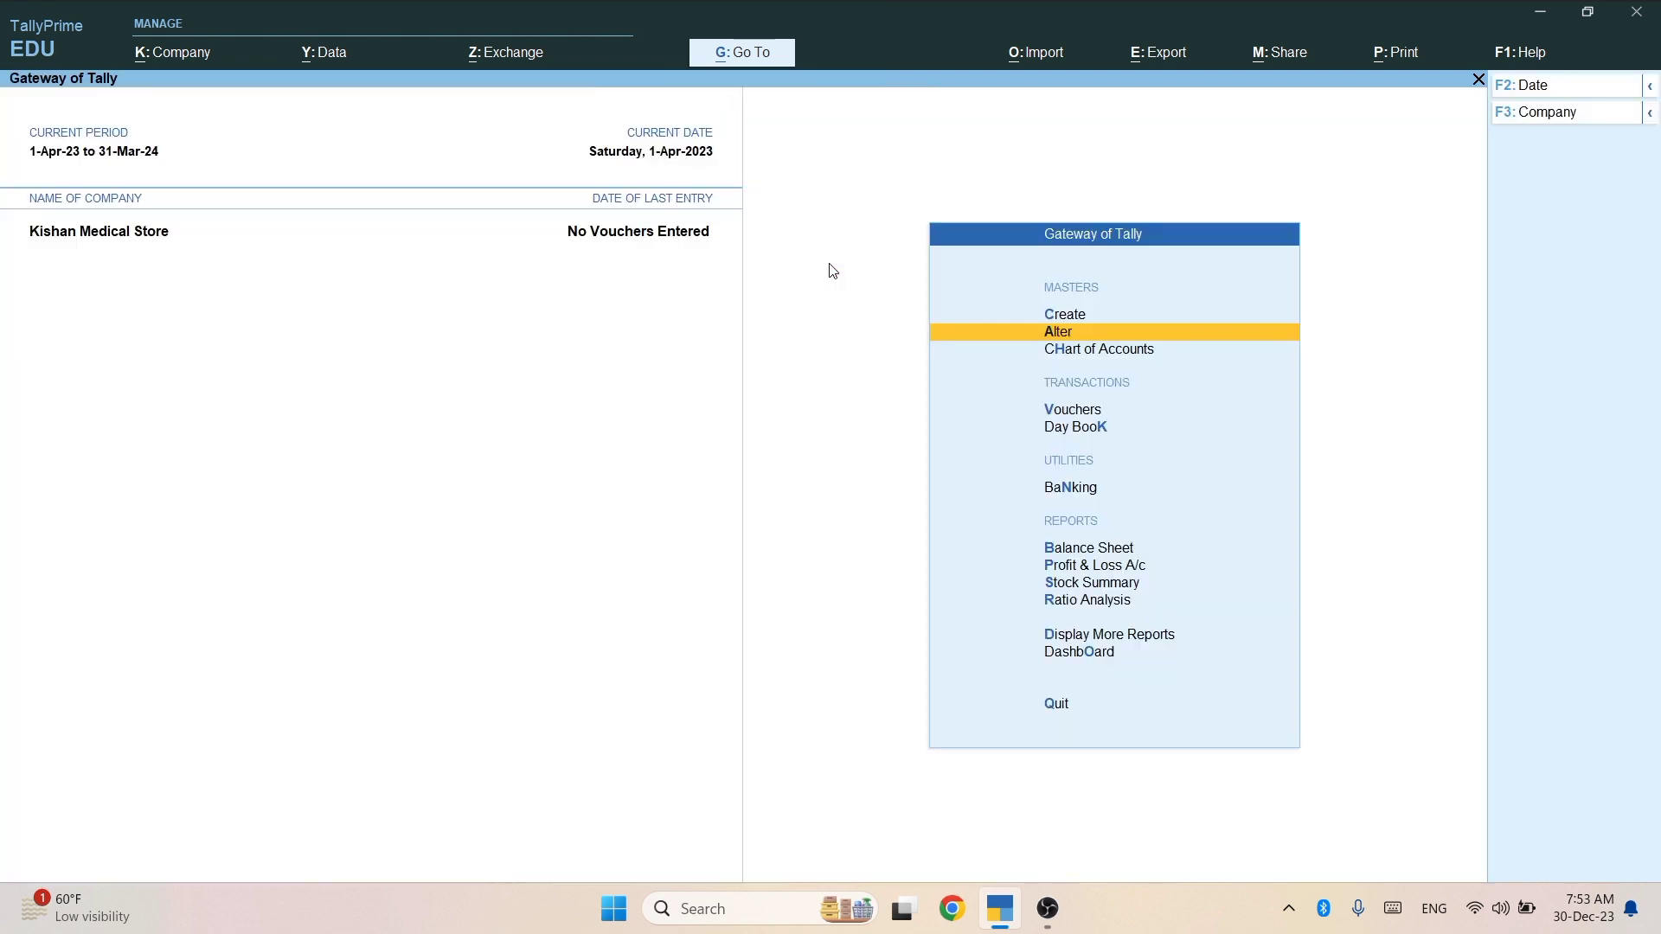
key(Up)
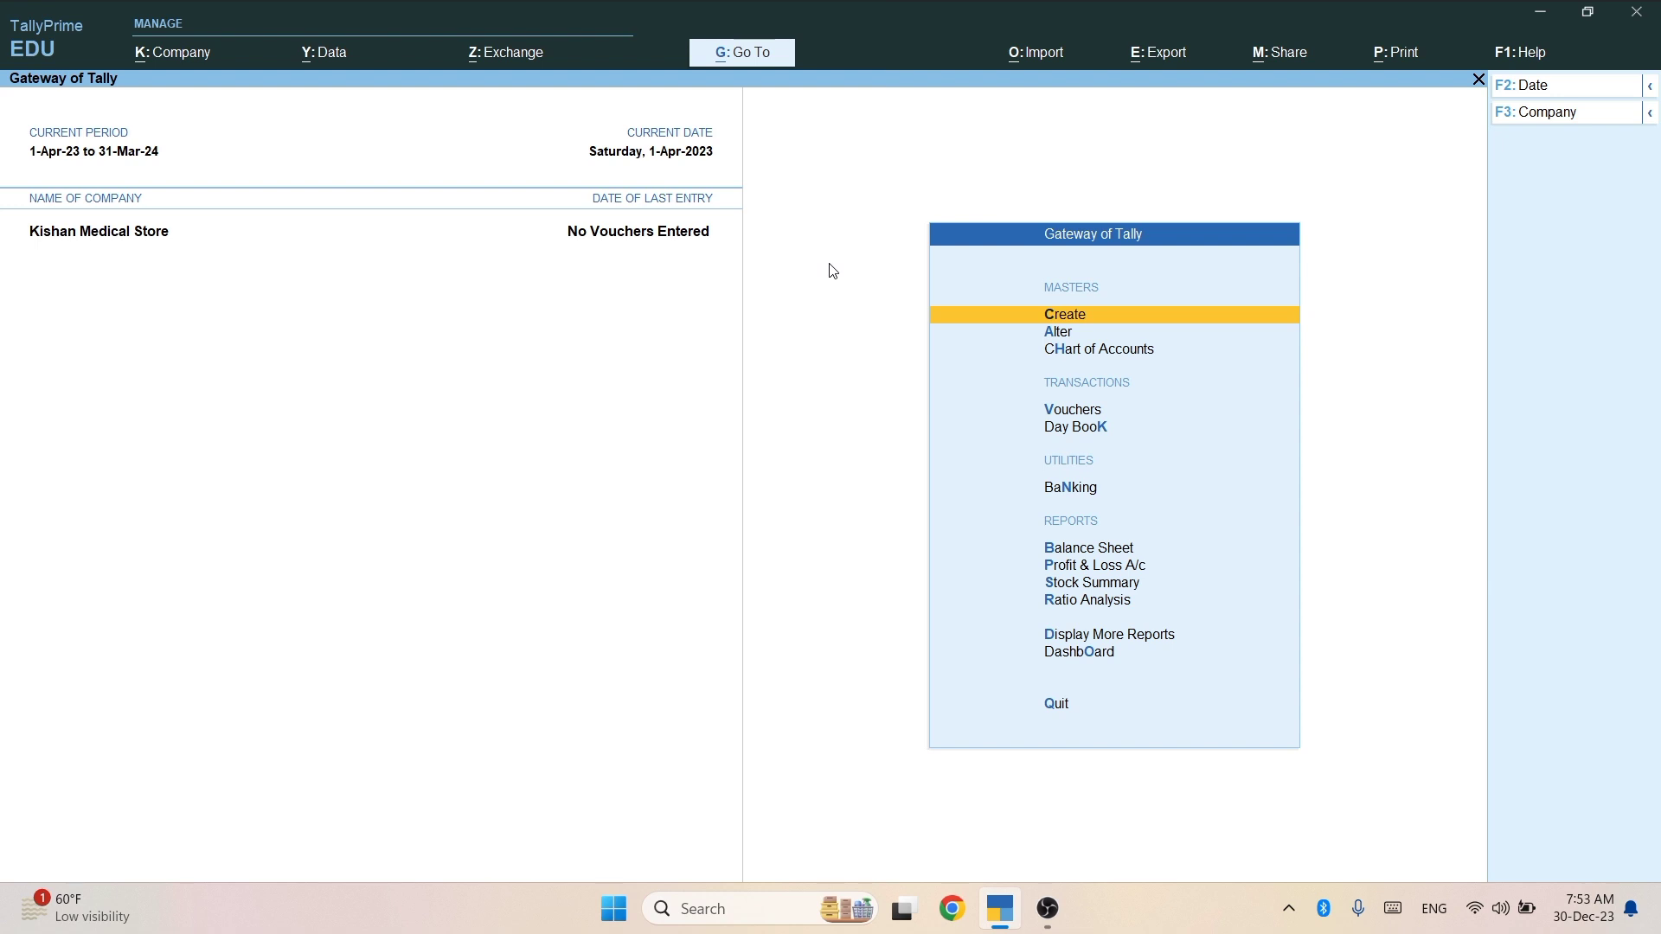
key(Return)
key(Down)
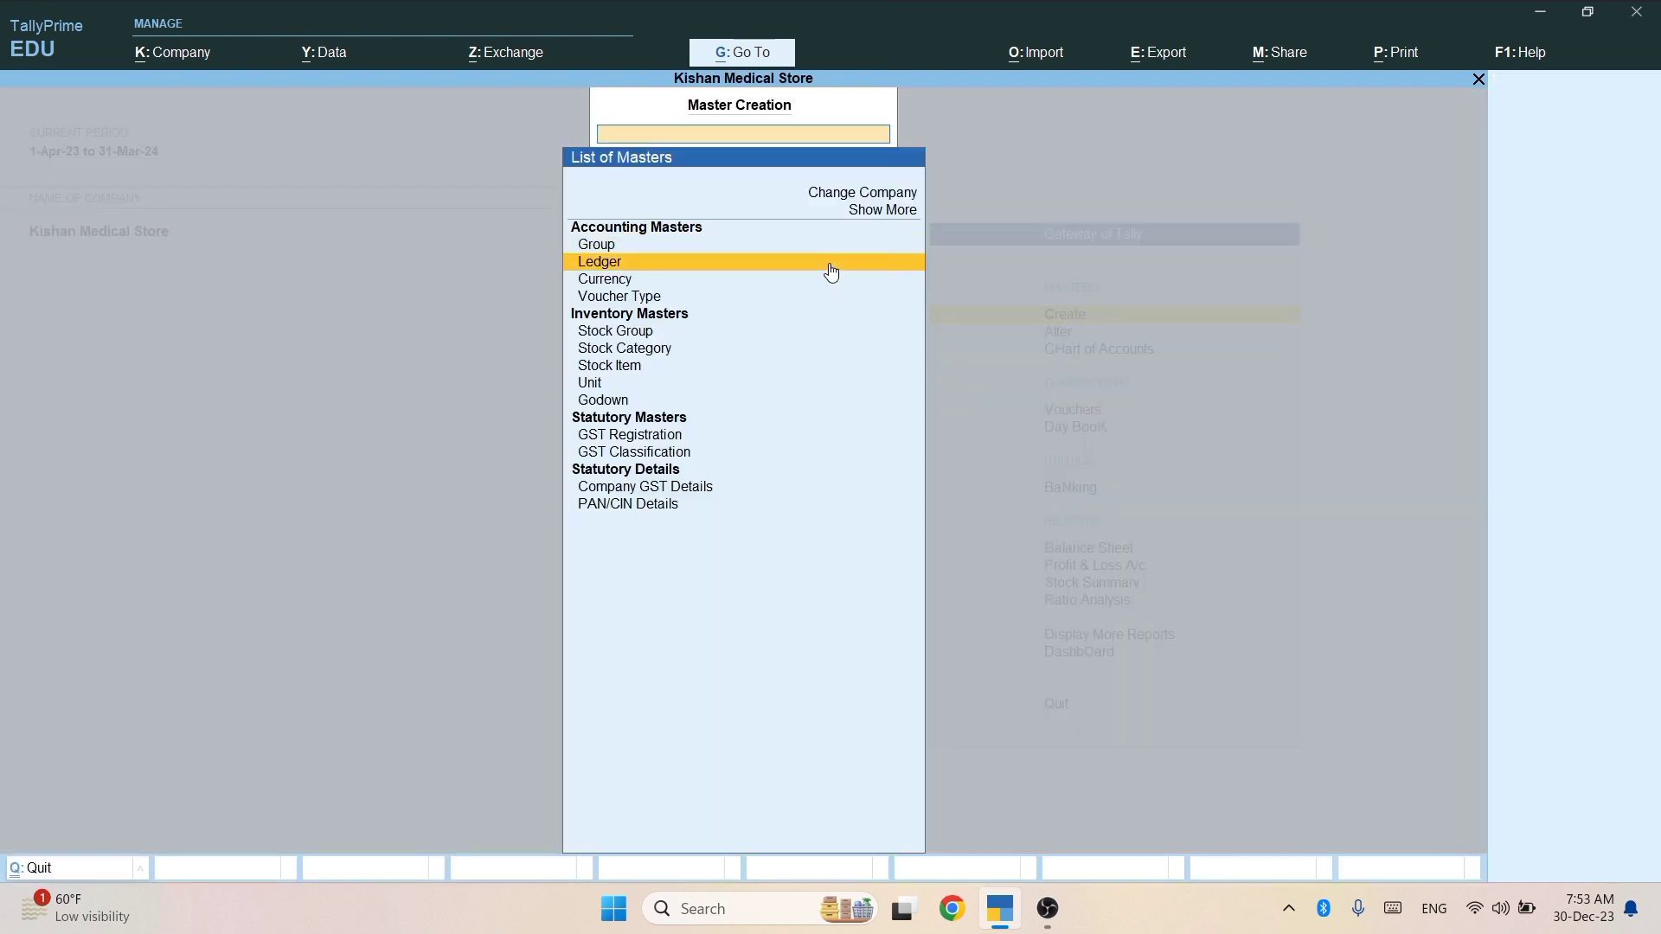
key(Return)
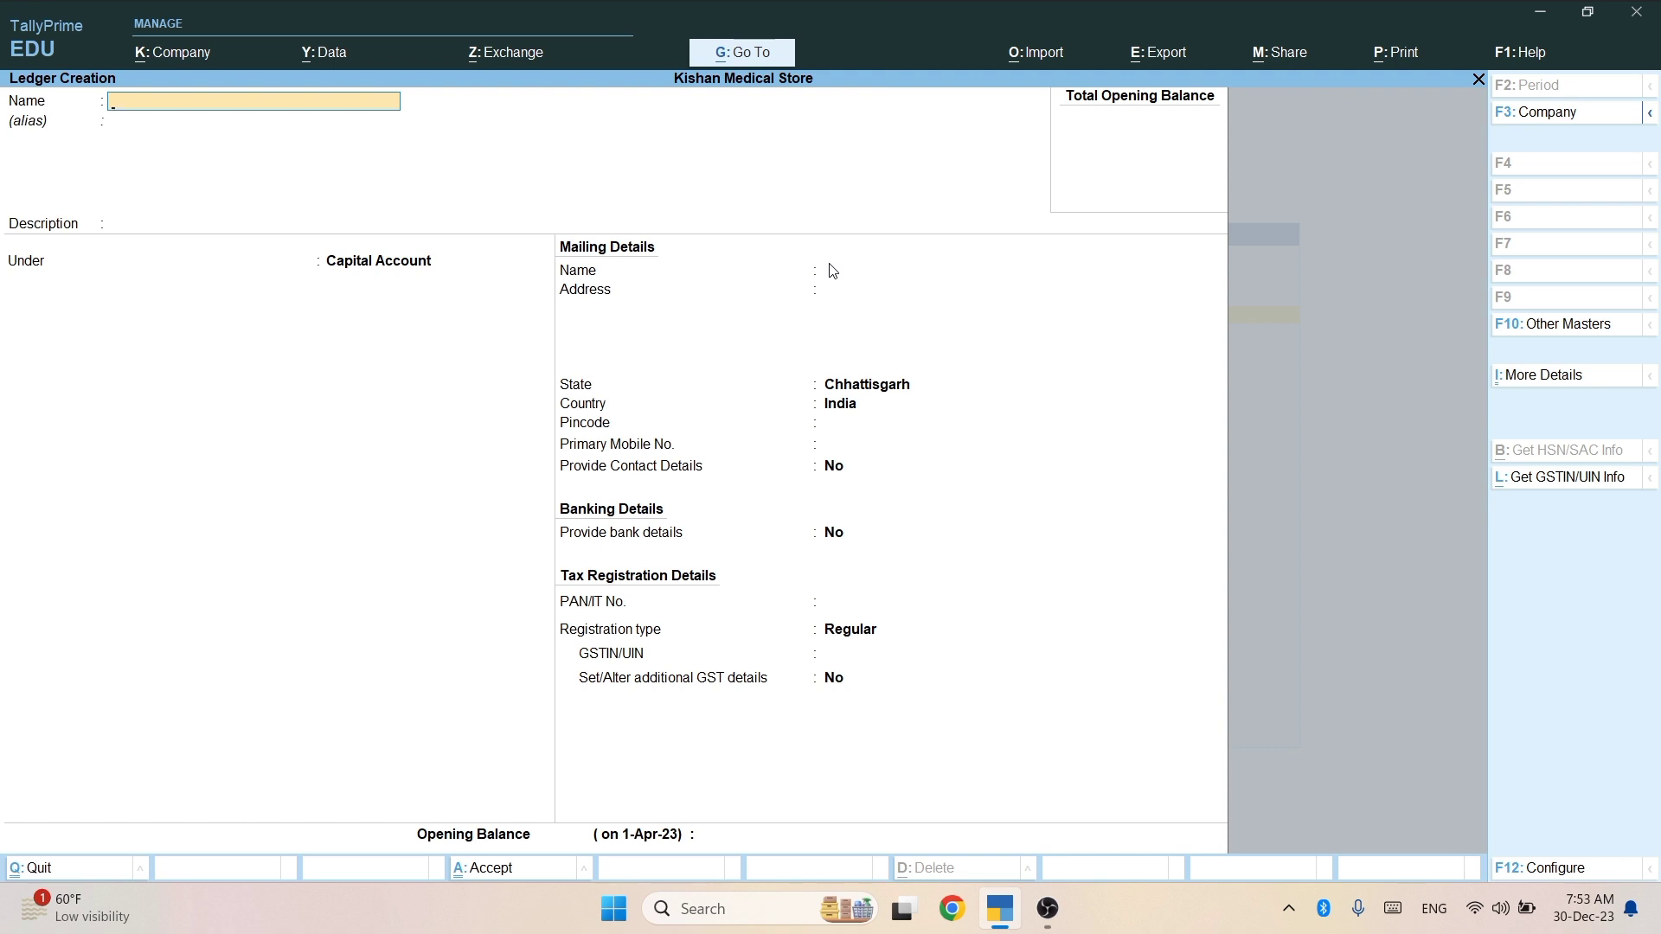
Create and save a PURCHASE ledger under Purchase Accounts.
text(PURCHASE)
key(Return)
key(Return)
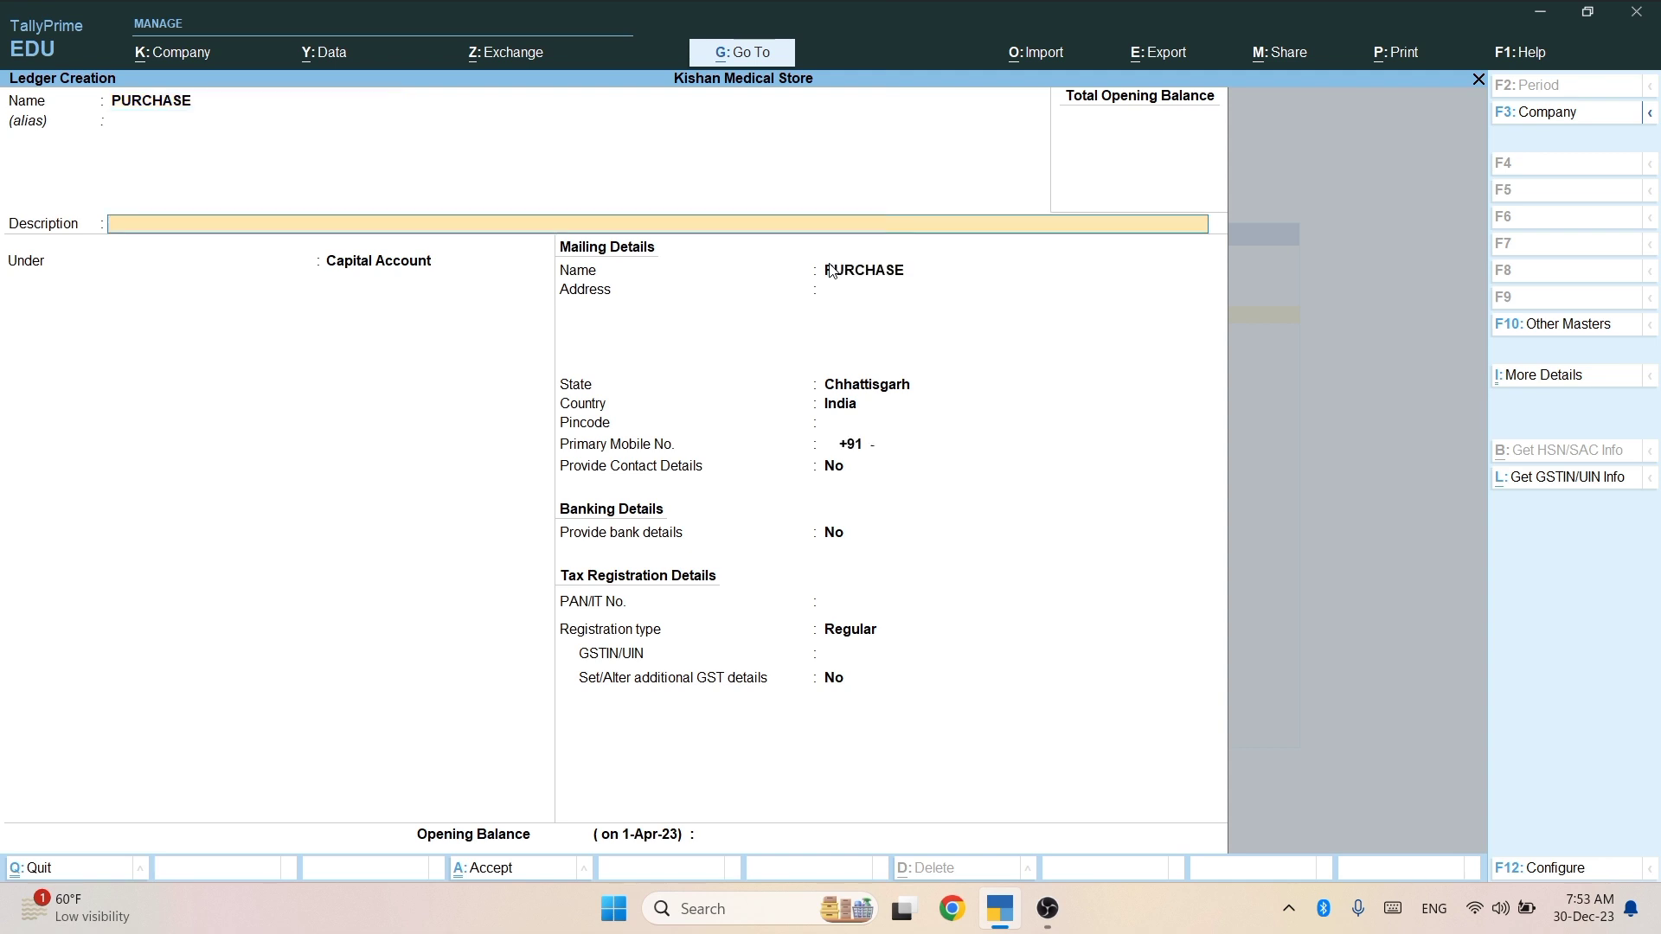
key(Return)
text(PU)
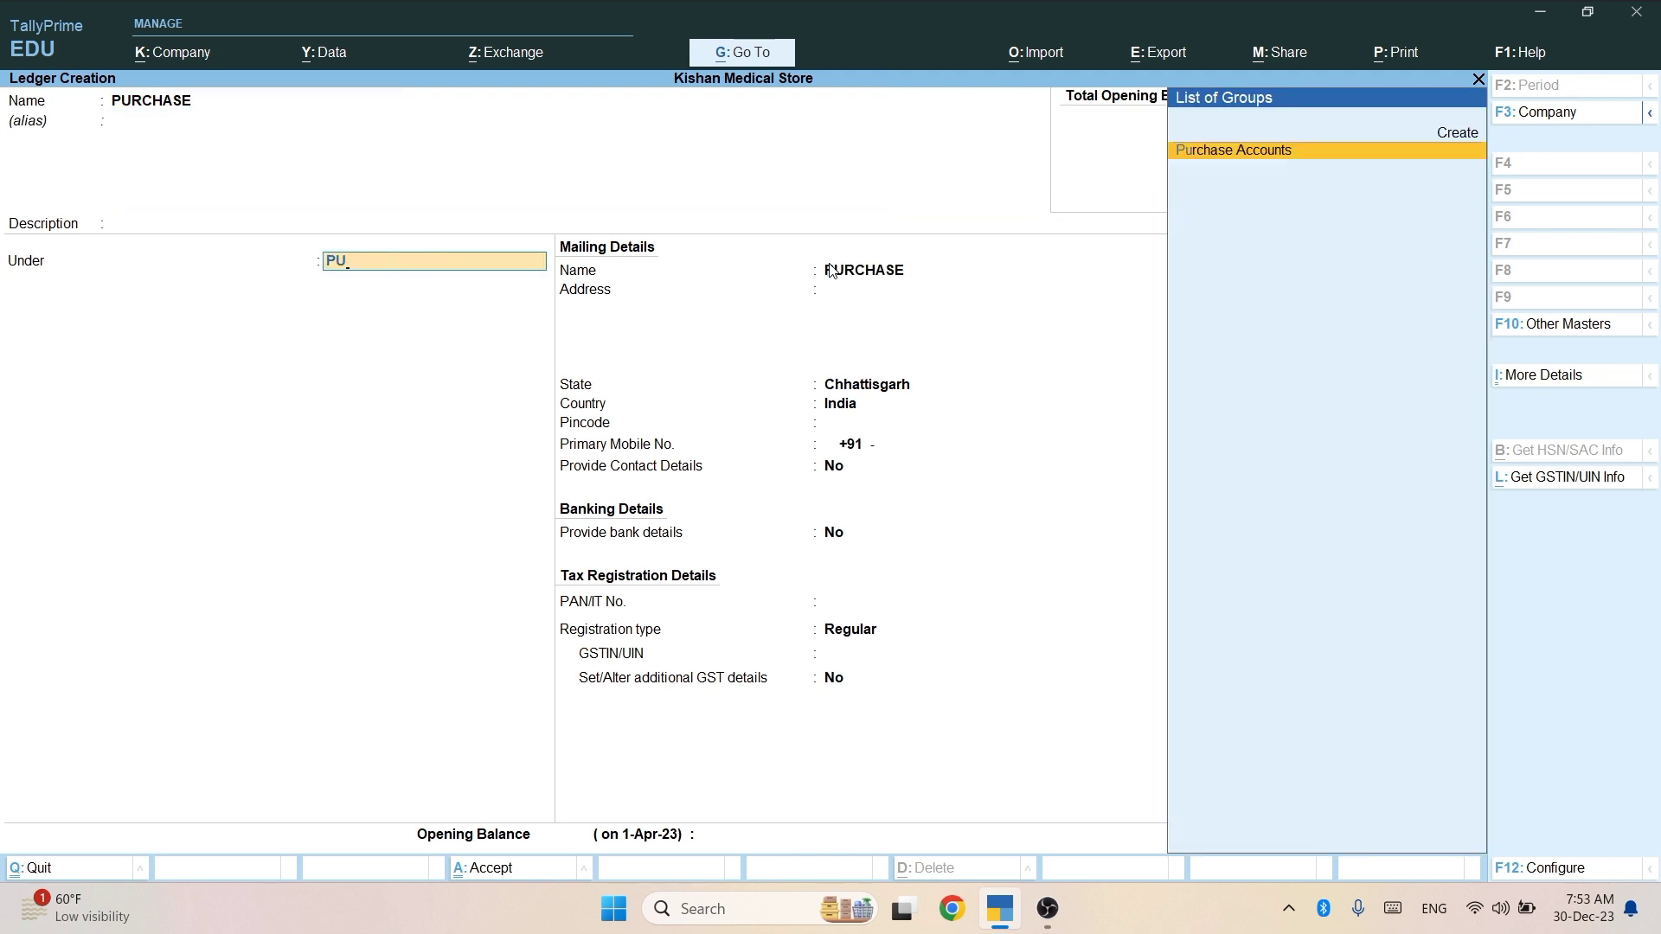
key(Return)
key(Return)
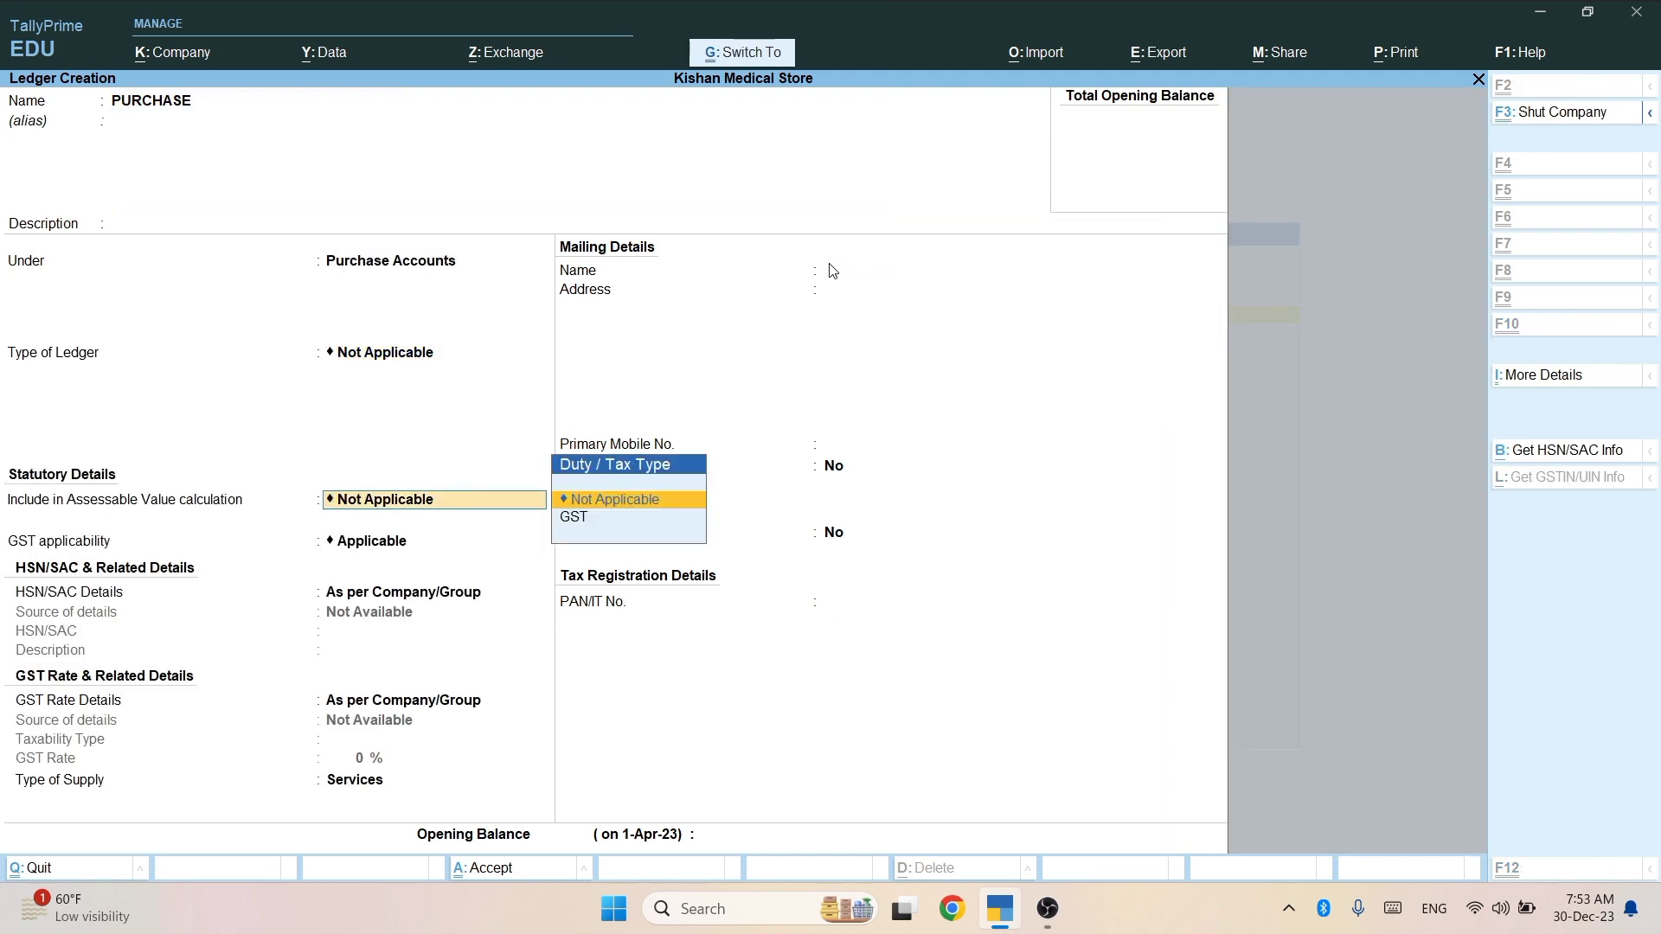
key(ctrl+a)
Create and save a PURCHASE RETURAN ledger under Purchase Accounts, type Not Applicable.
text(PUR)
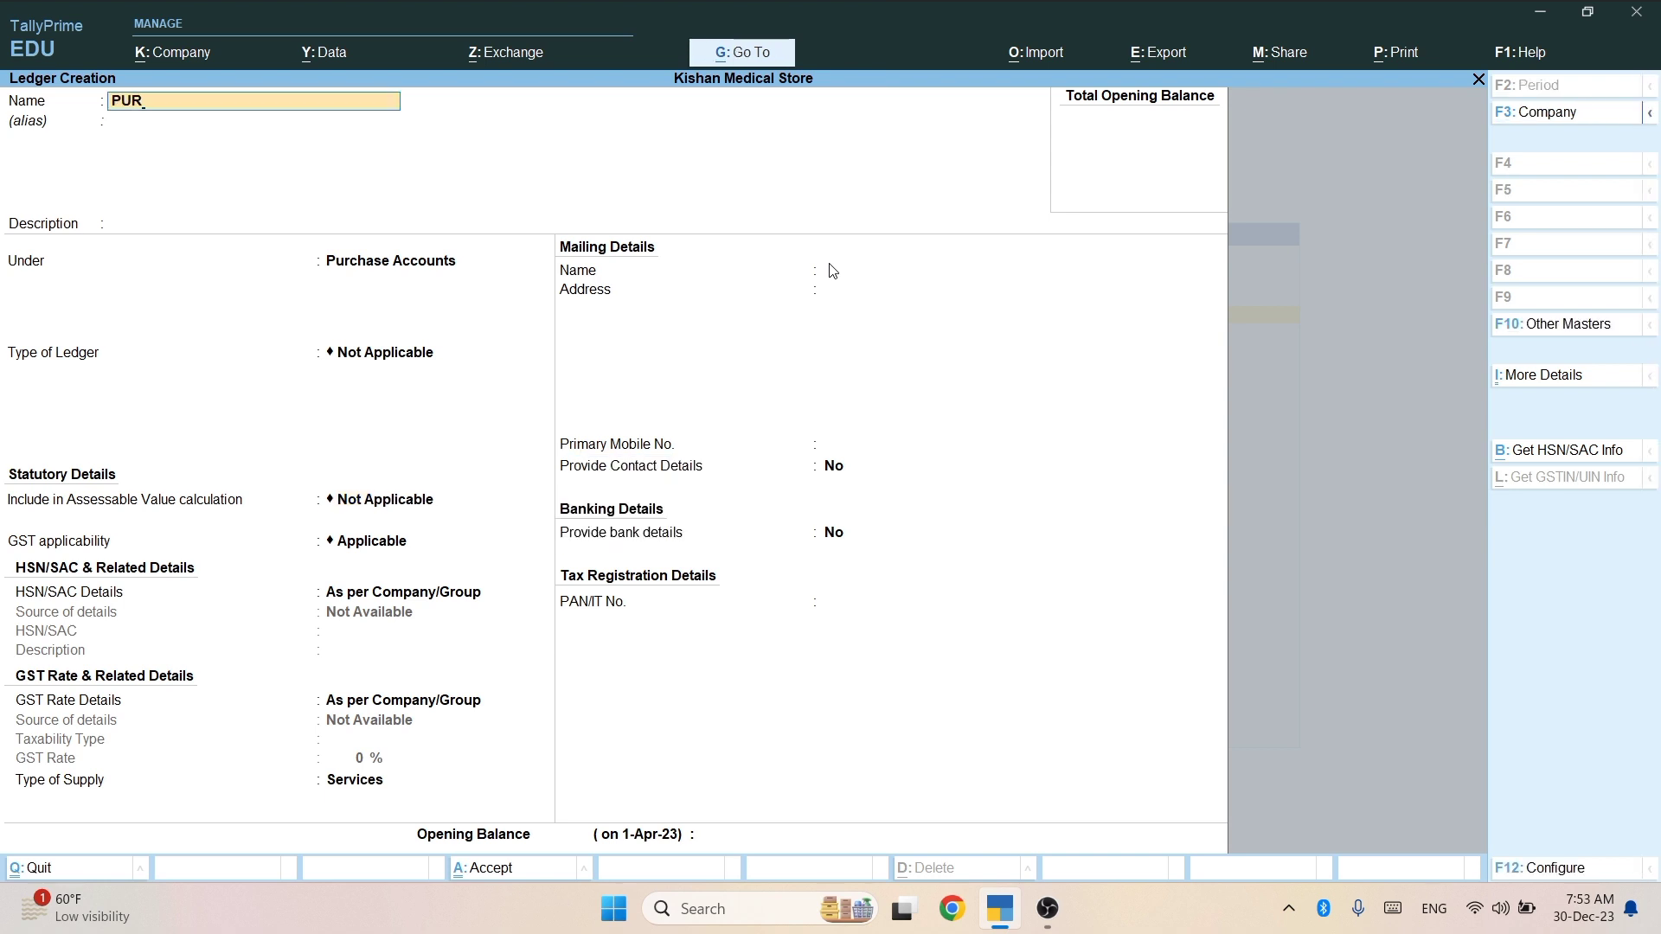
text(CHASE RETURAN)
key(Return)
key(Return)
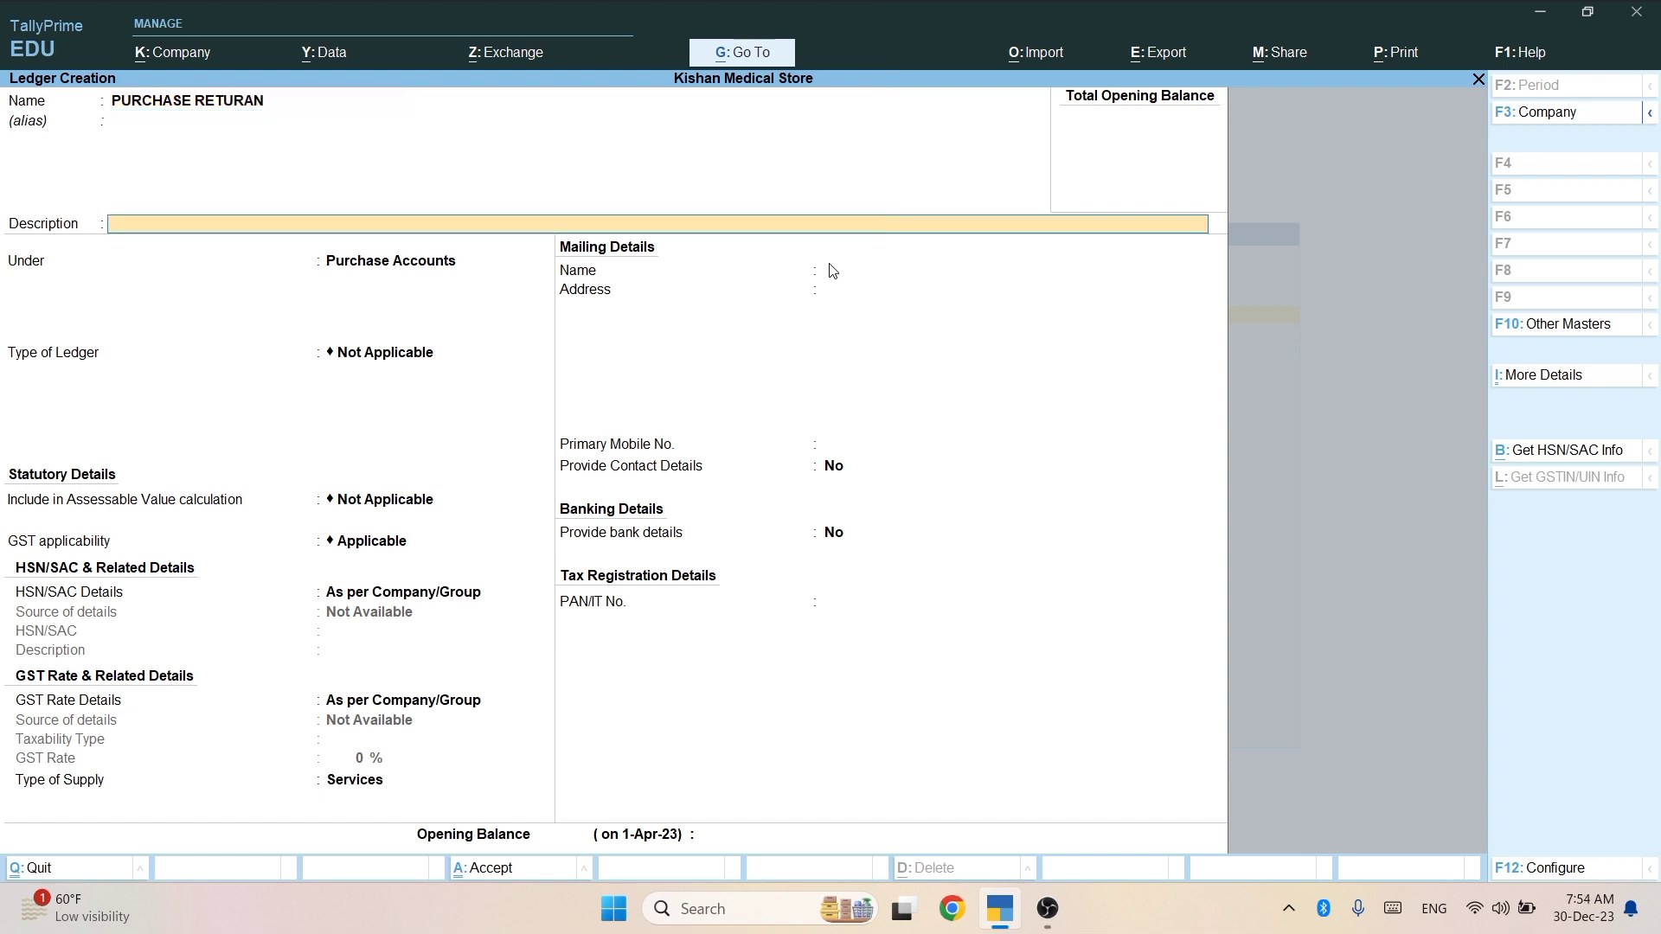
key(Return)
key(Return)
key(Return)
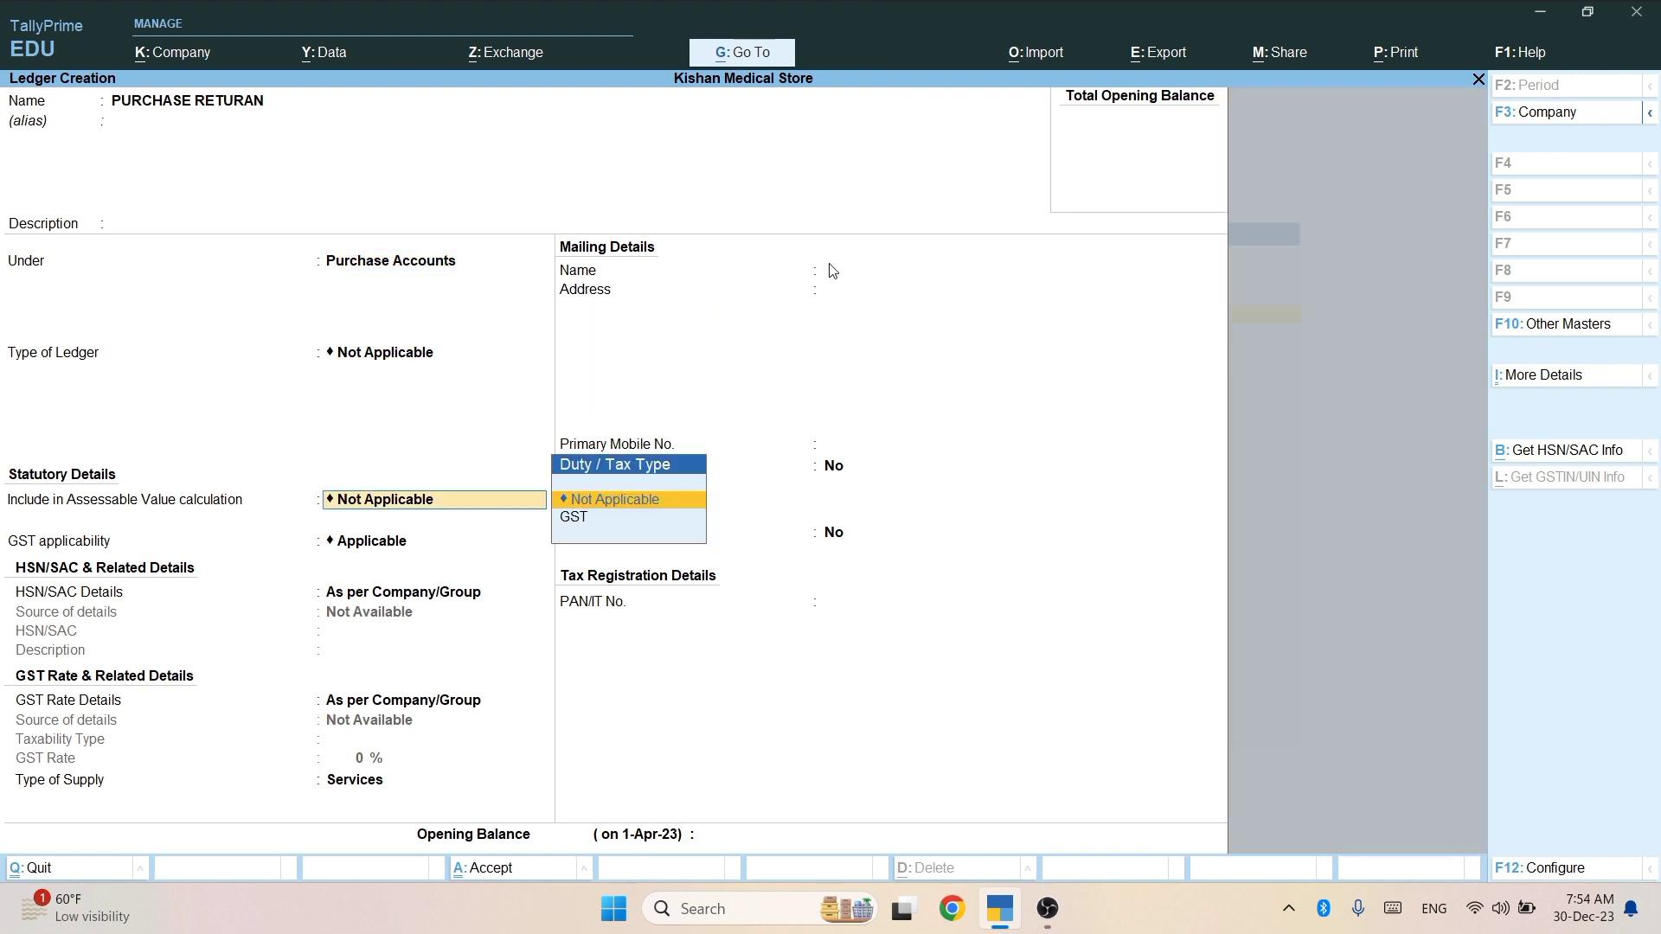
key(ctrl+a)
Create and save a SALE ledger under Sales Accounts.
text(SALE)
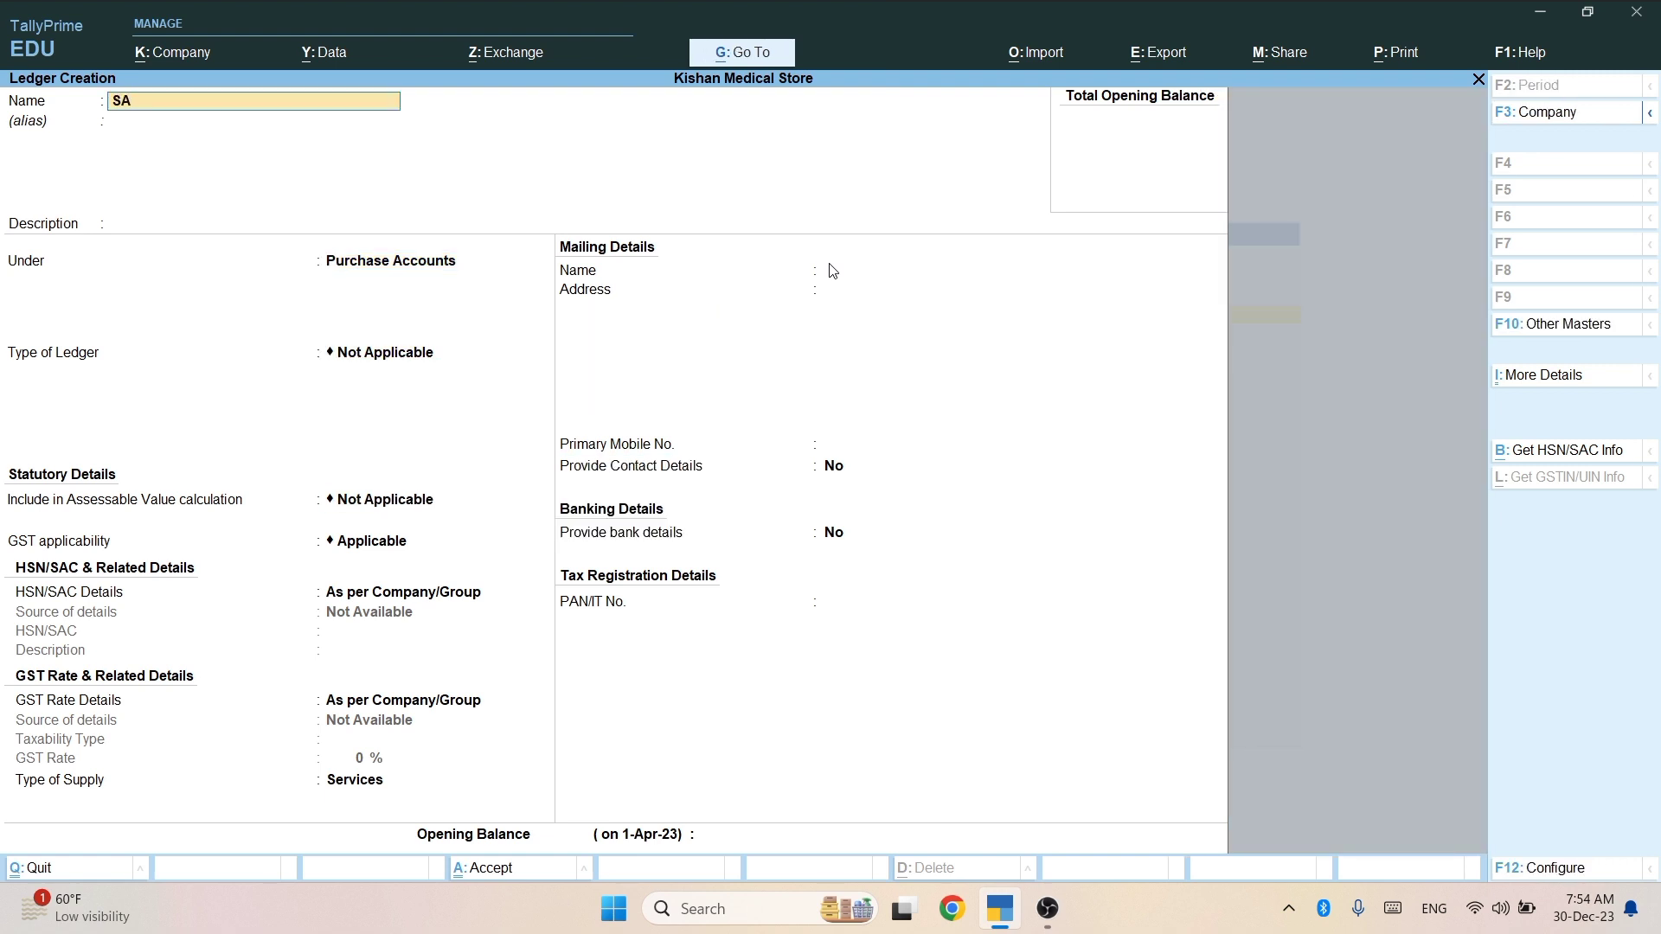
key(Return)
key(Return)
key(Return)
text(SA)
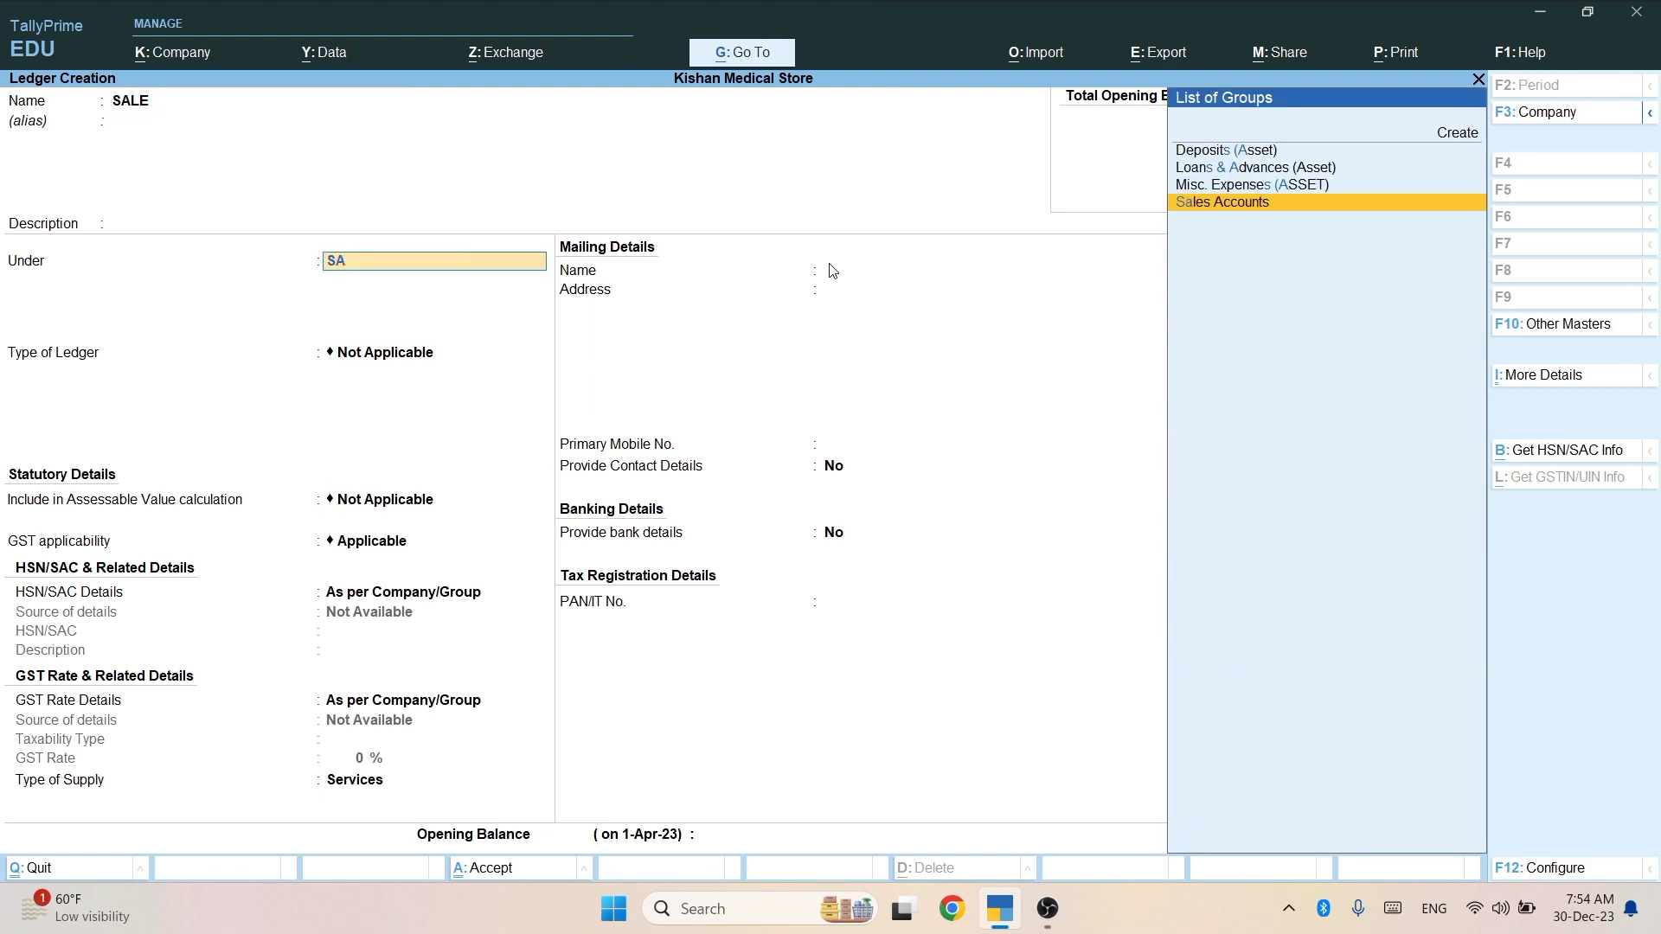
key(Return)
key(Return)
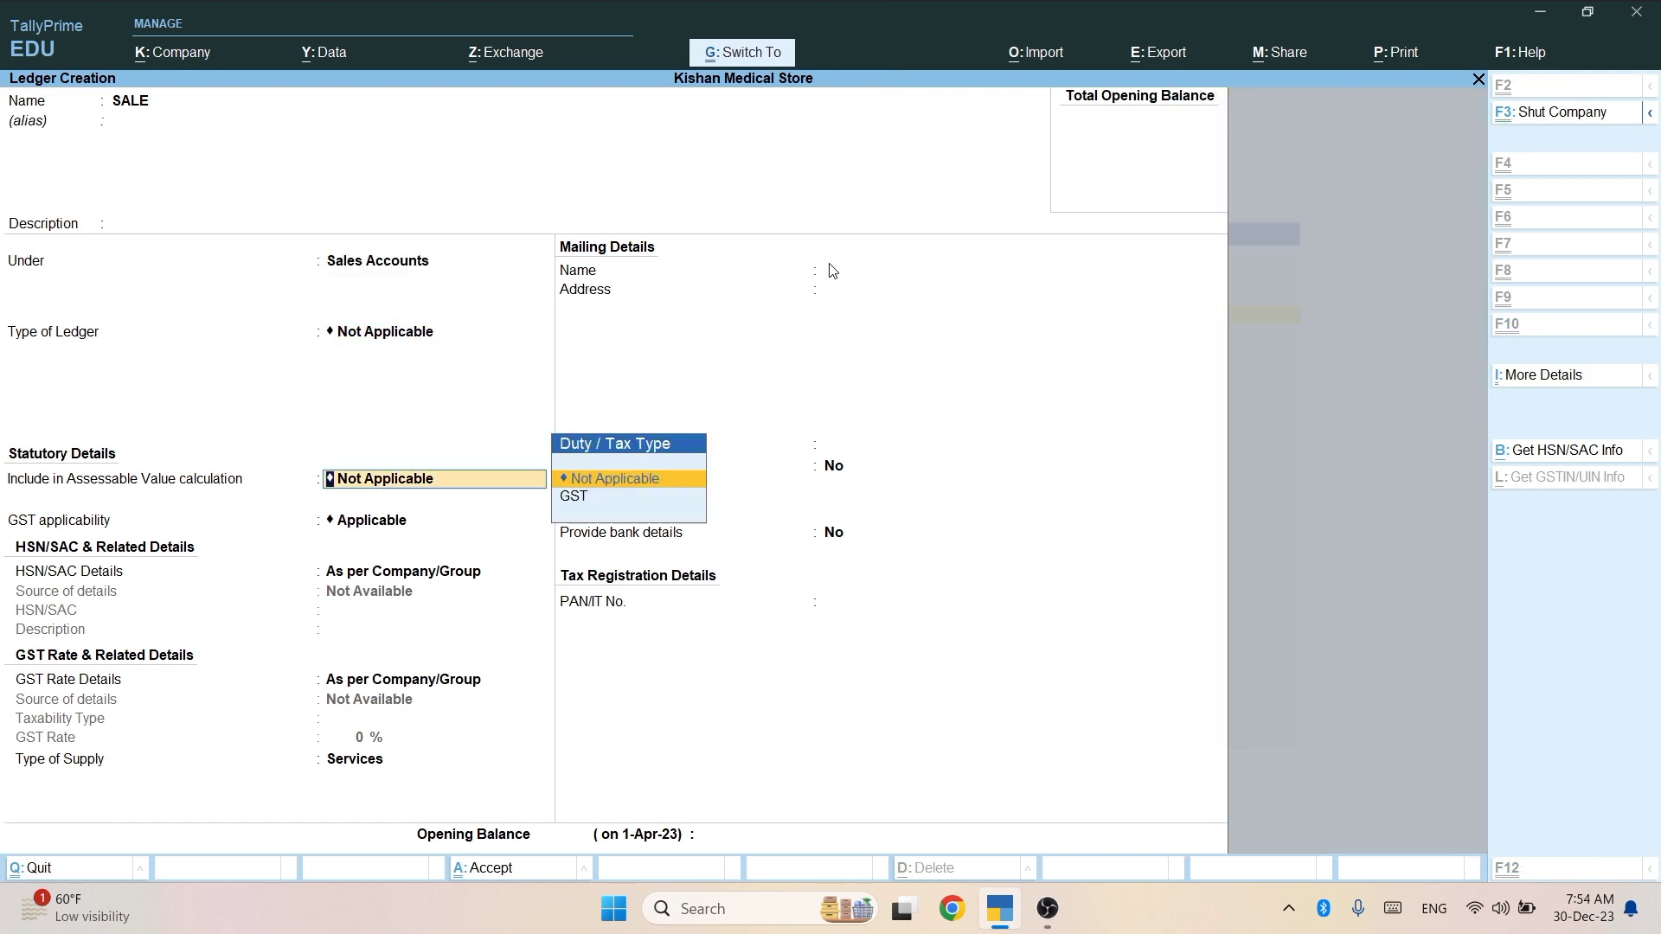
key(ctrl+a)
Create and save a SALE RETURAN ledger under Sales Accounts, type Not Applicable.
text(SALE RE)
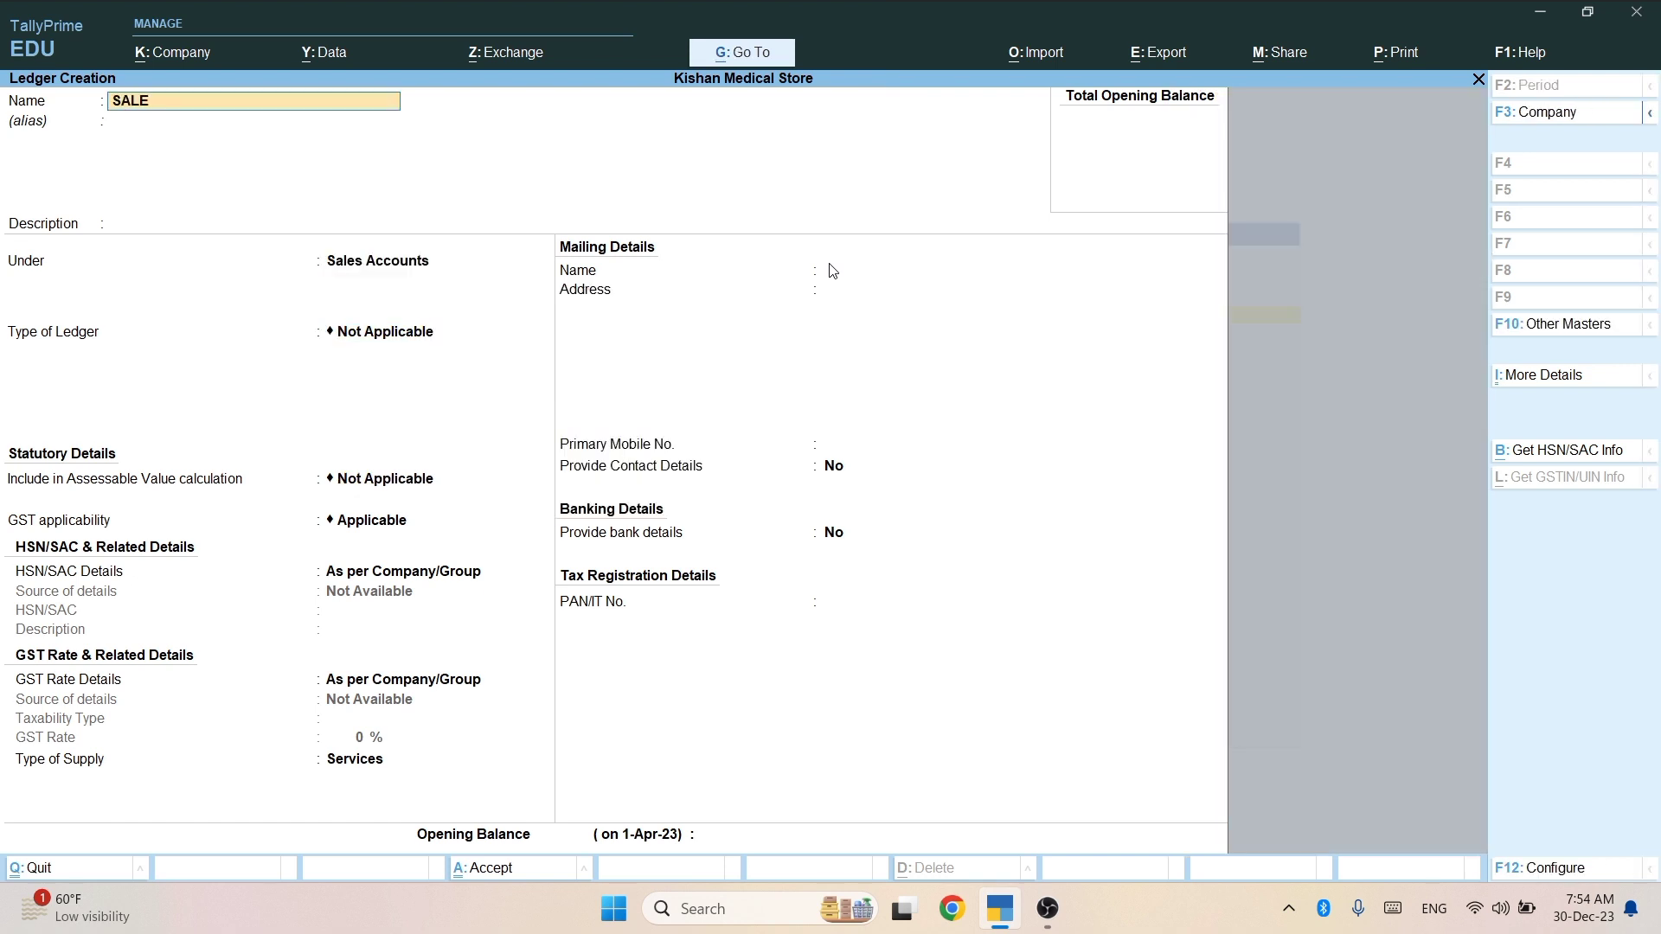
text(TURAN)
key(Return)
key(Return)
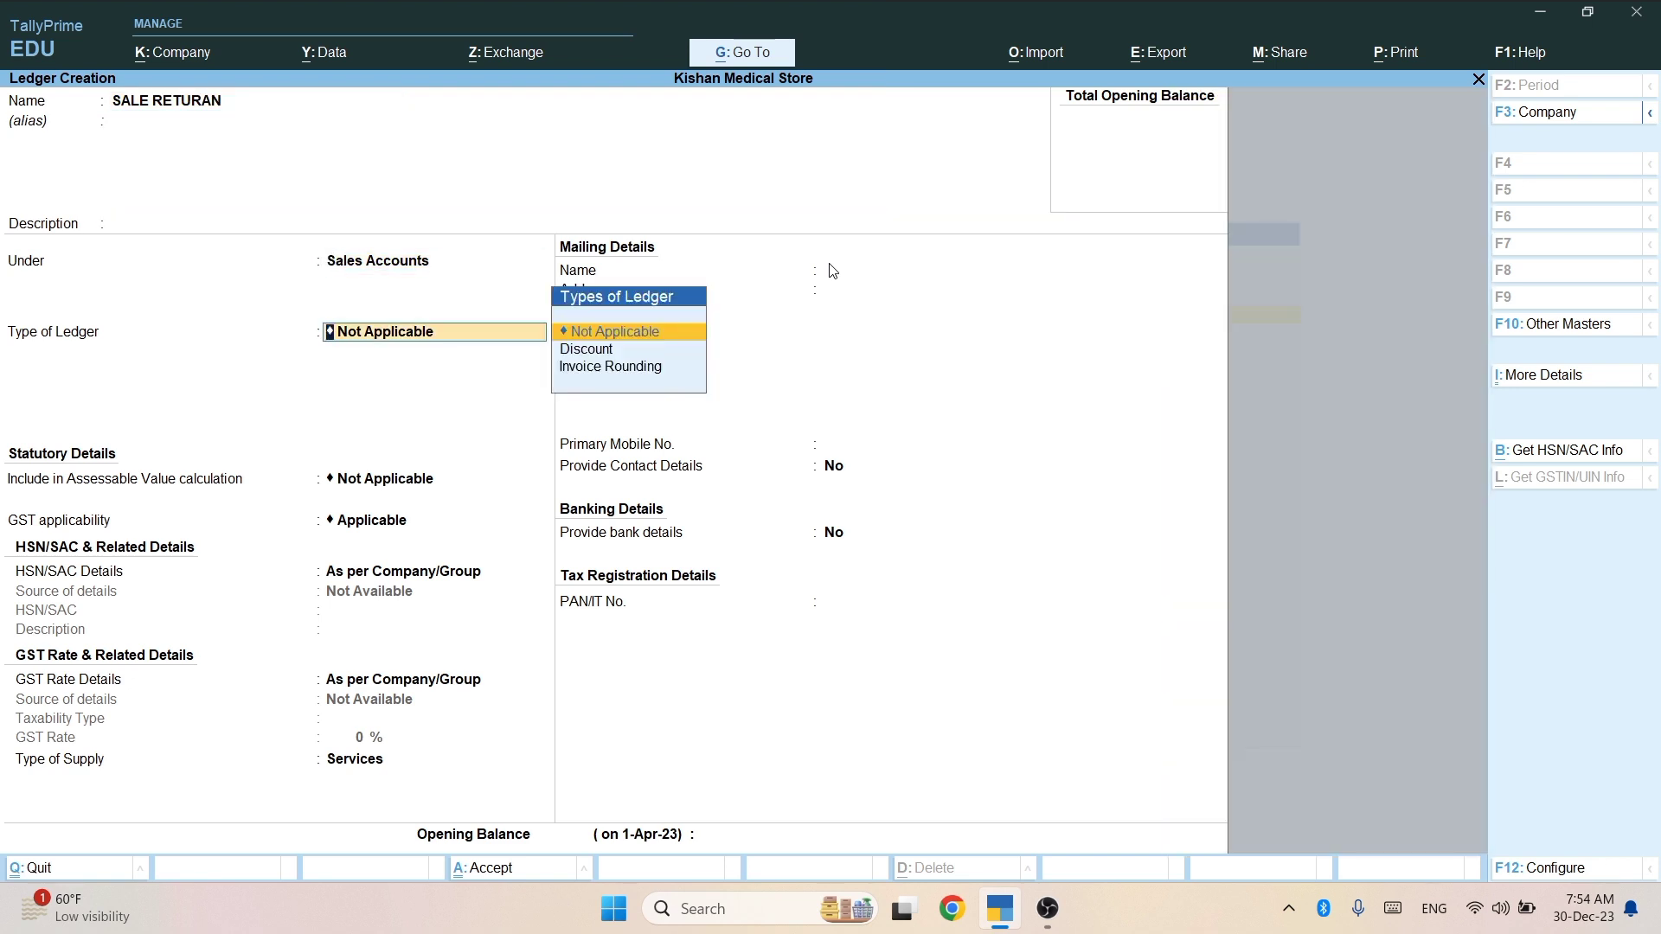
key(Return)
key(ctrl+a)
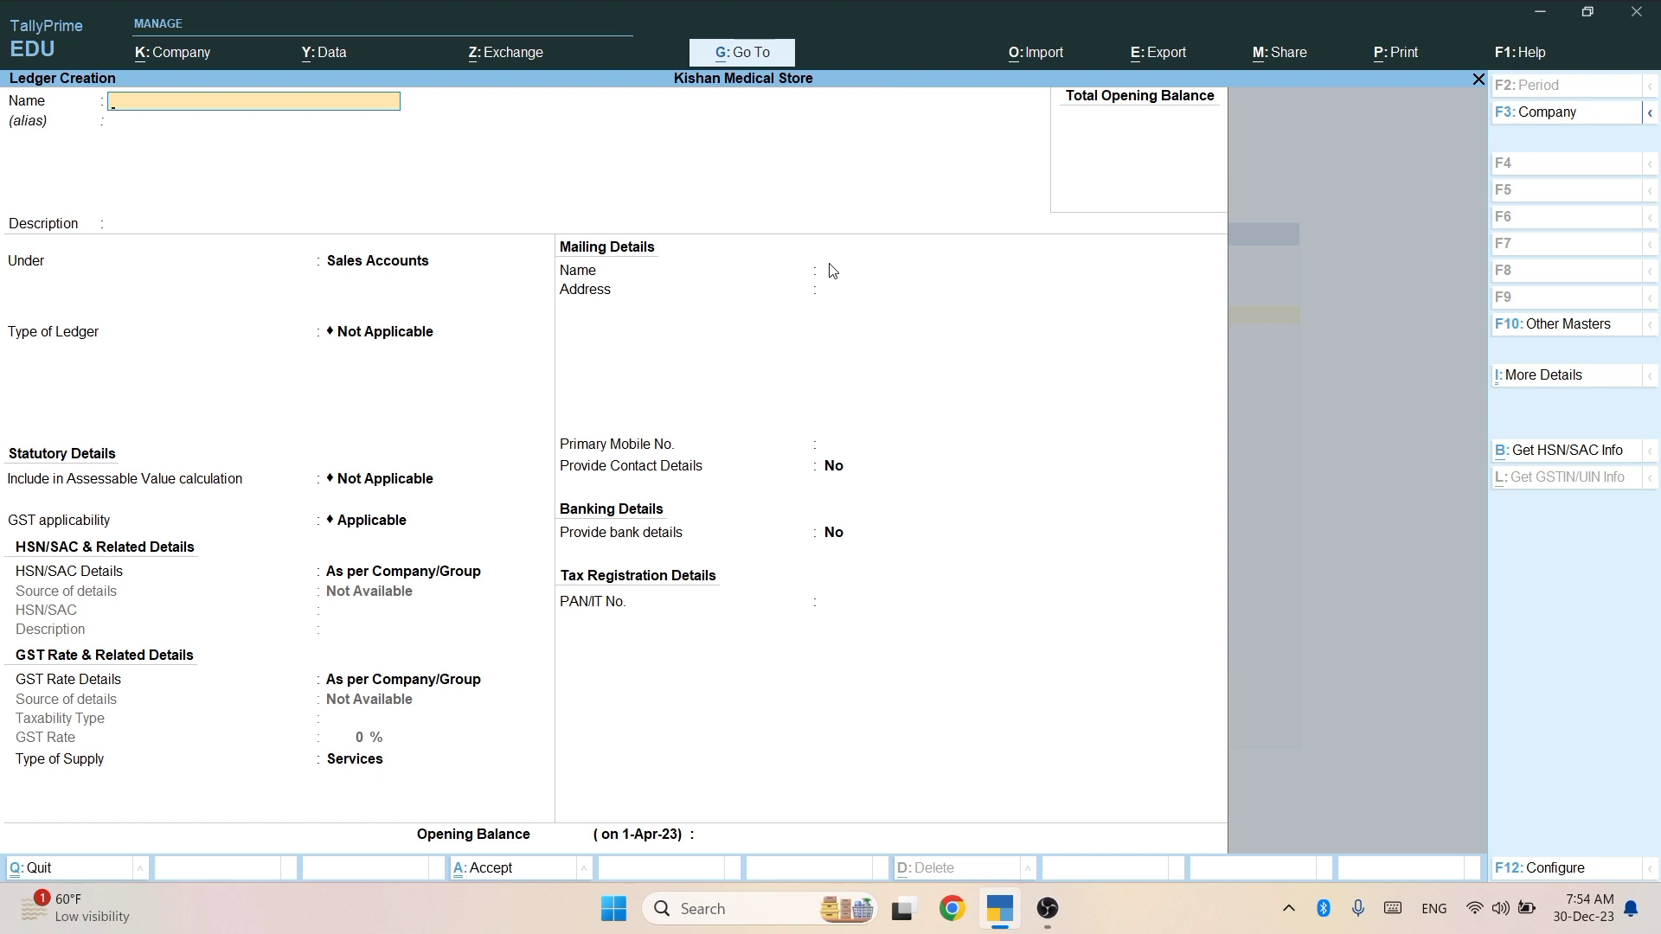
Name the ledger MA MEDICAL STORE and place it under Sundry Creditors.
text(MA MD)
text(DICA LL STORE)
key(Return)
key(Return)
key(Return)
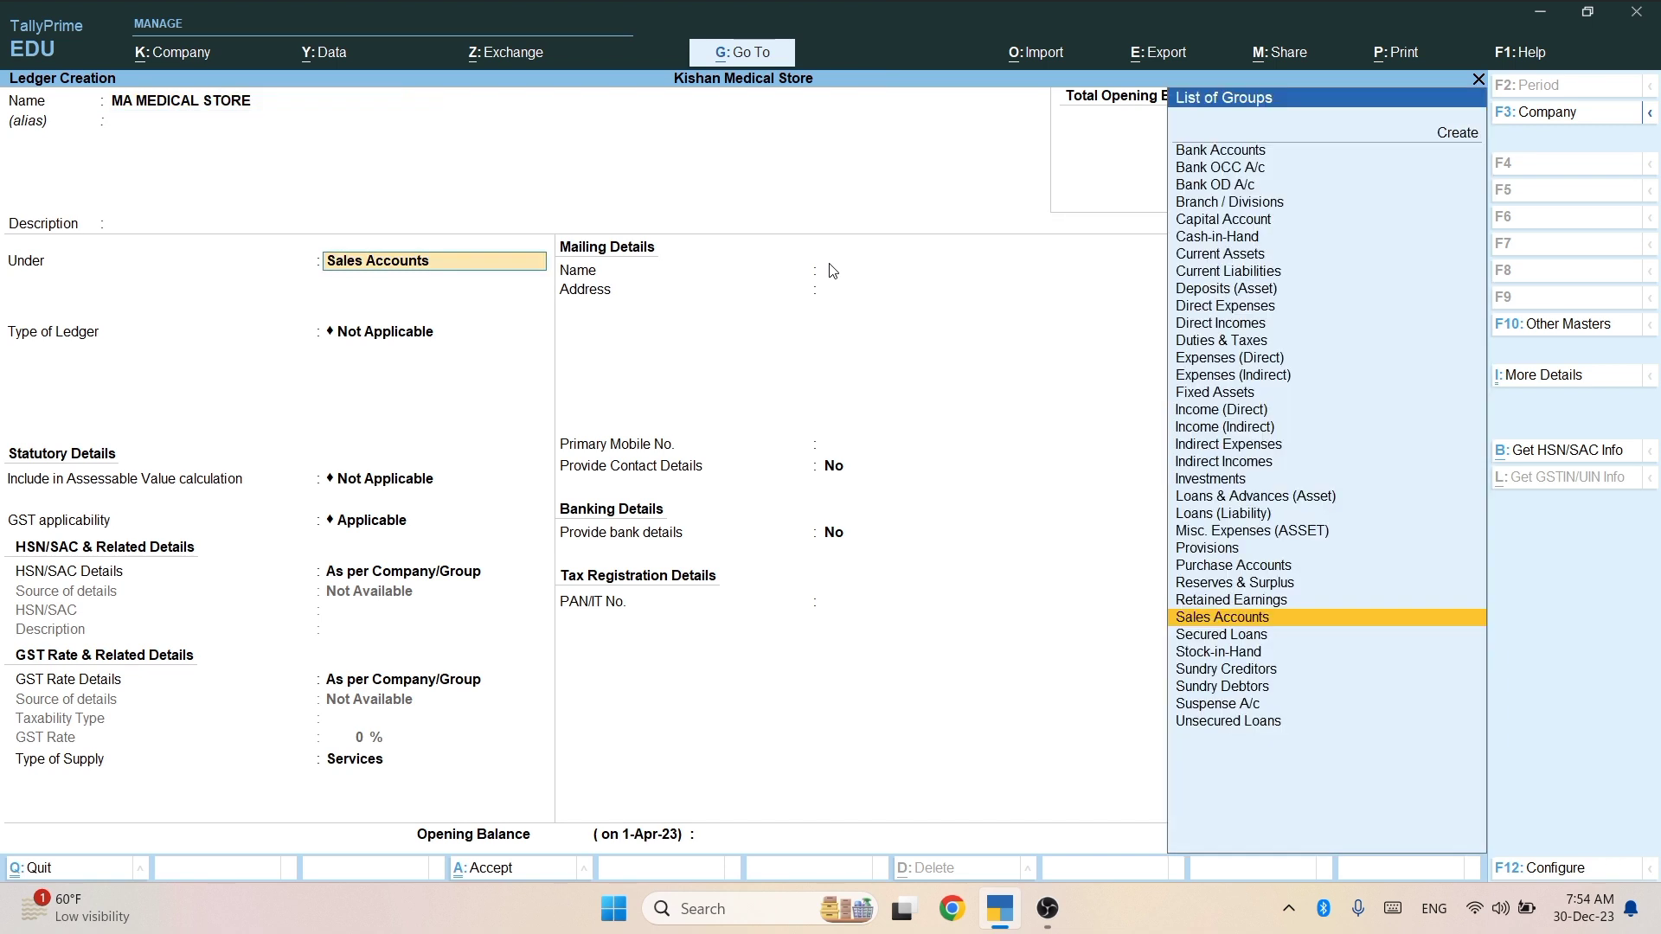
text(SU)
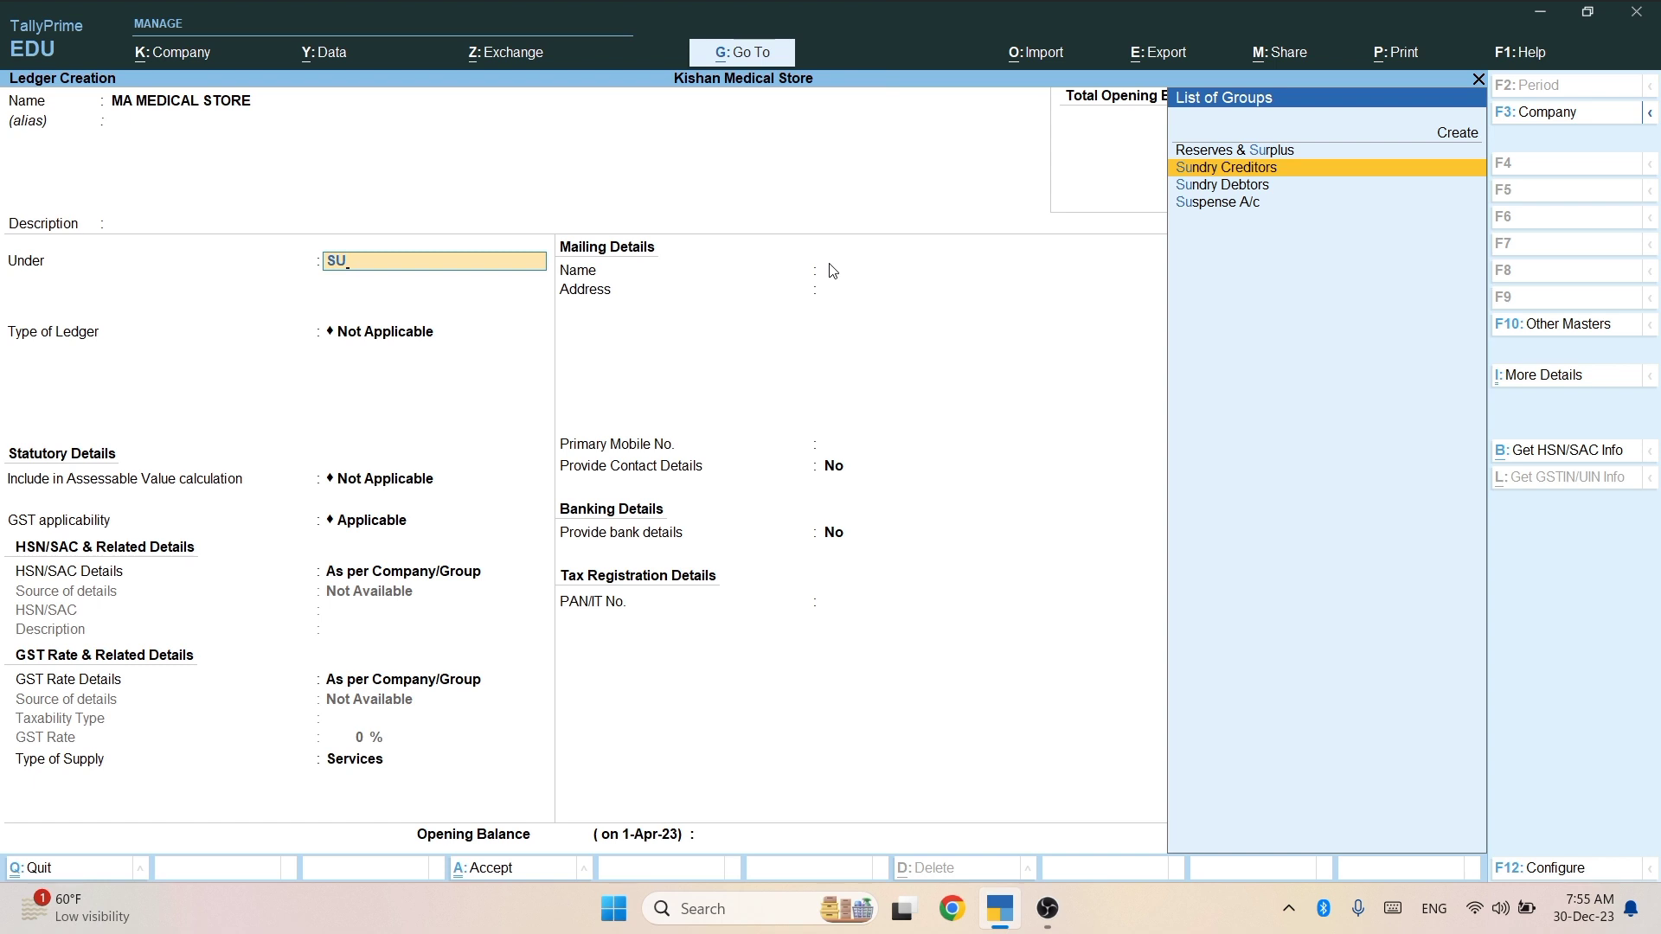
key(Down)
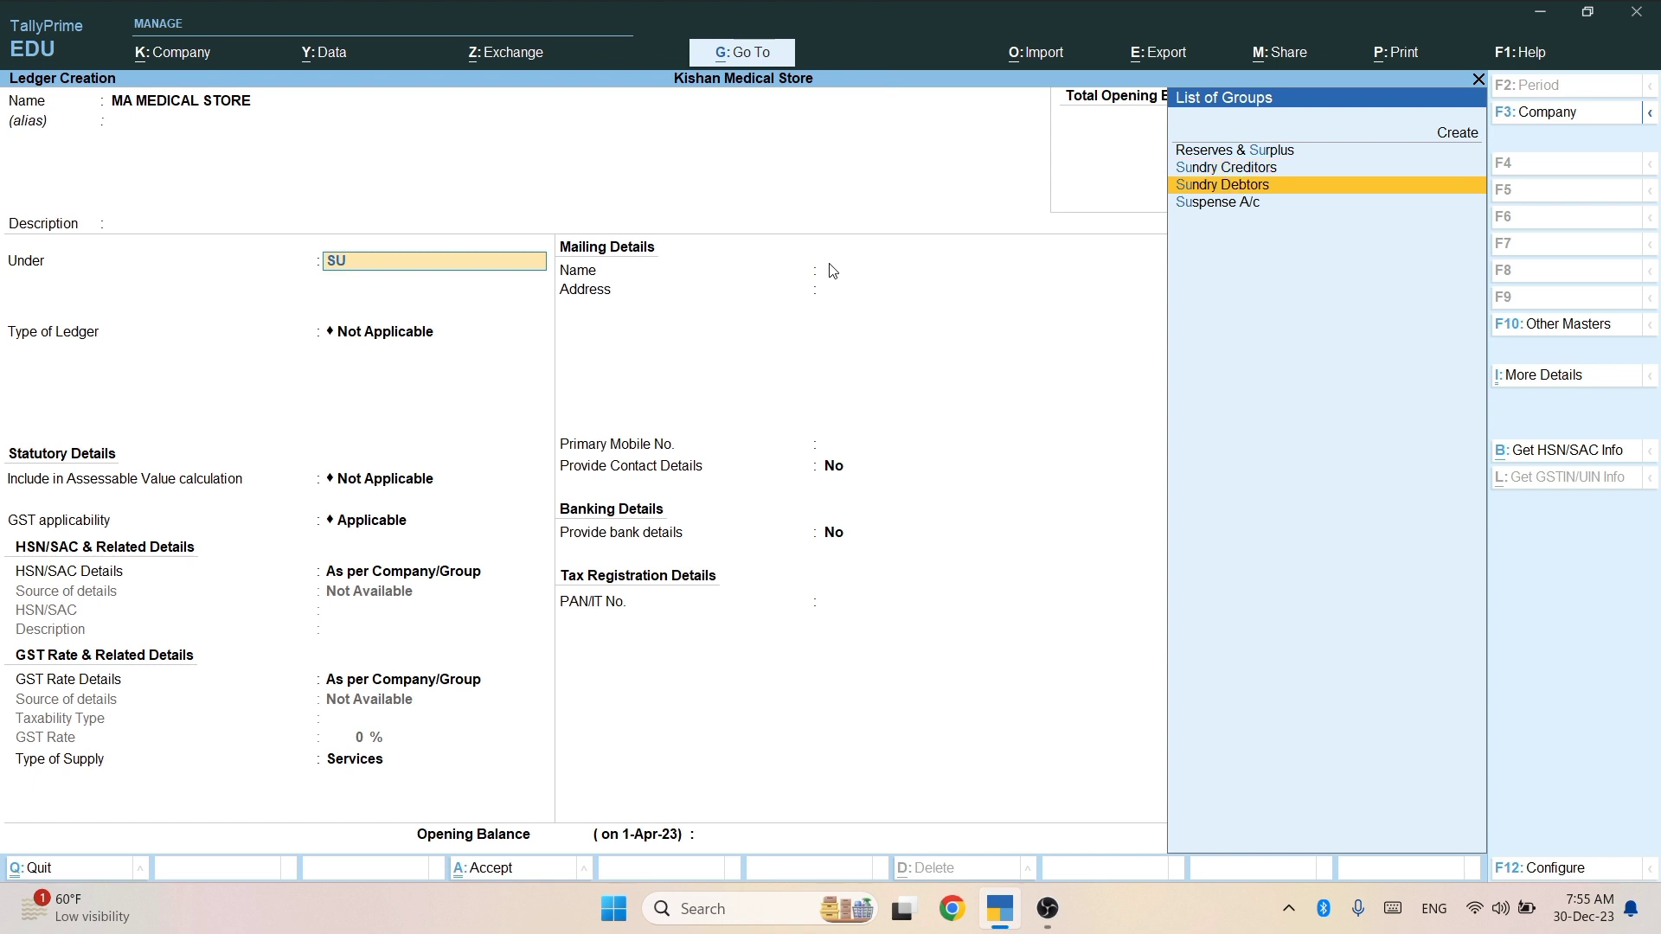
key(Return)
key(BackSpace)
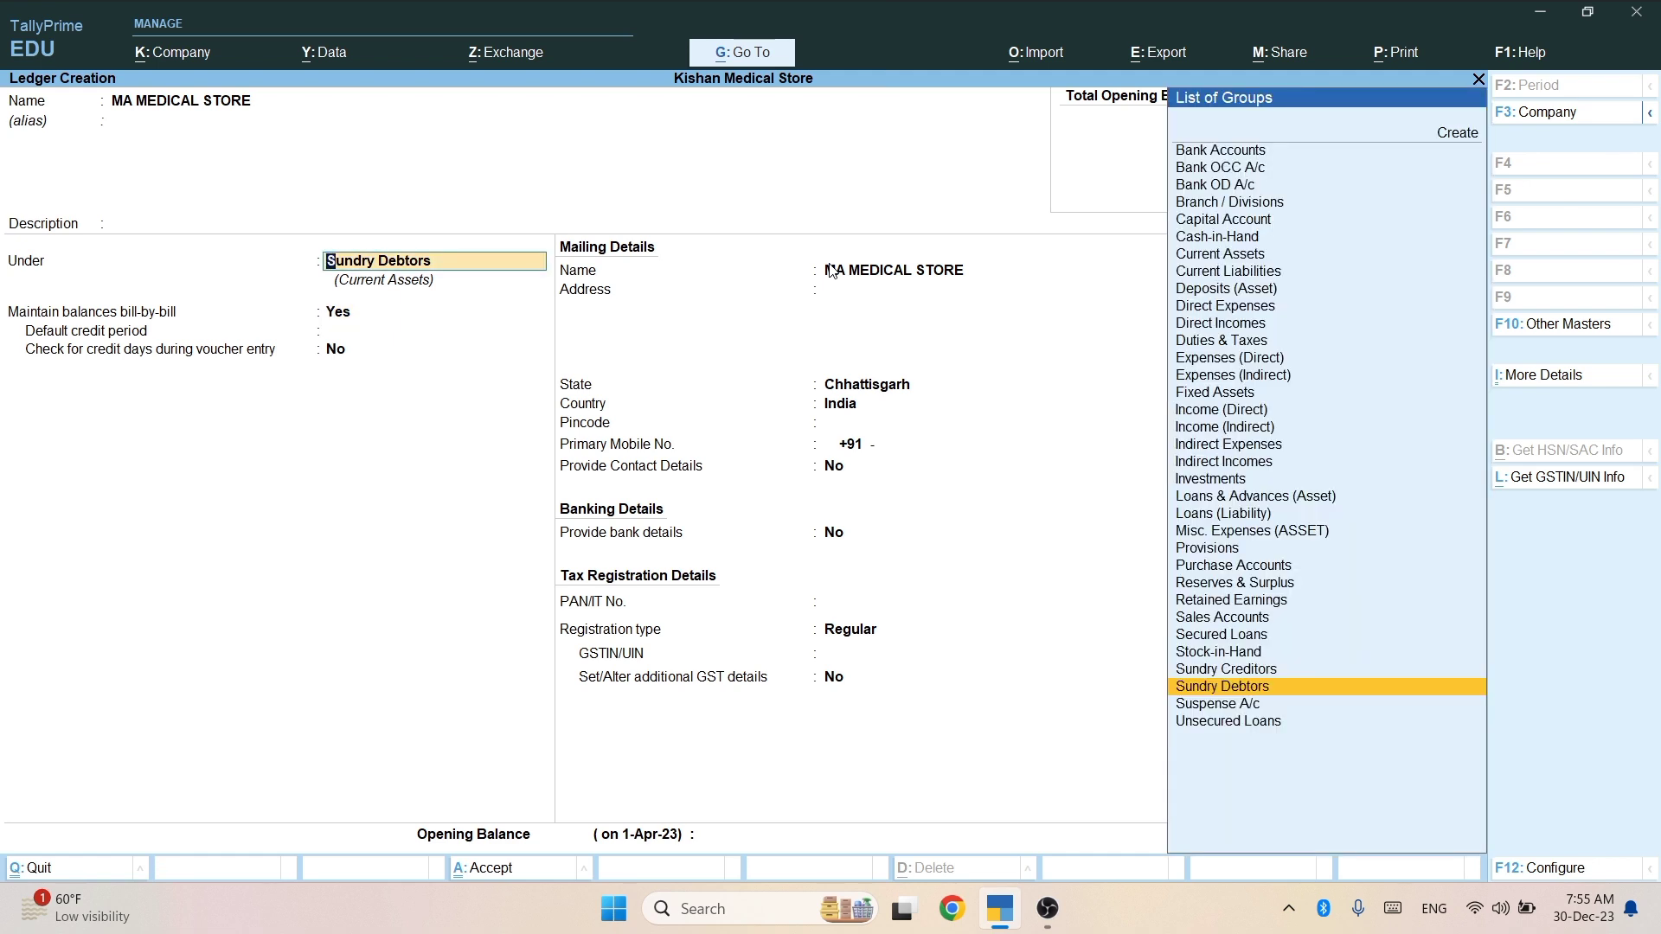
key(BackSpace)
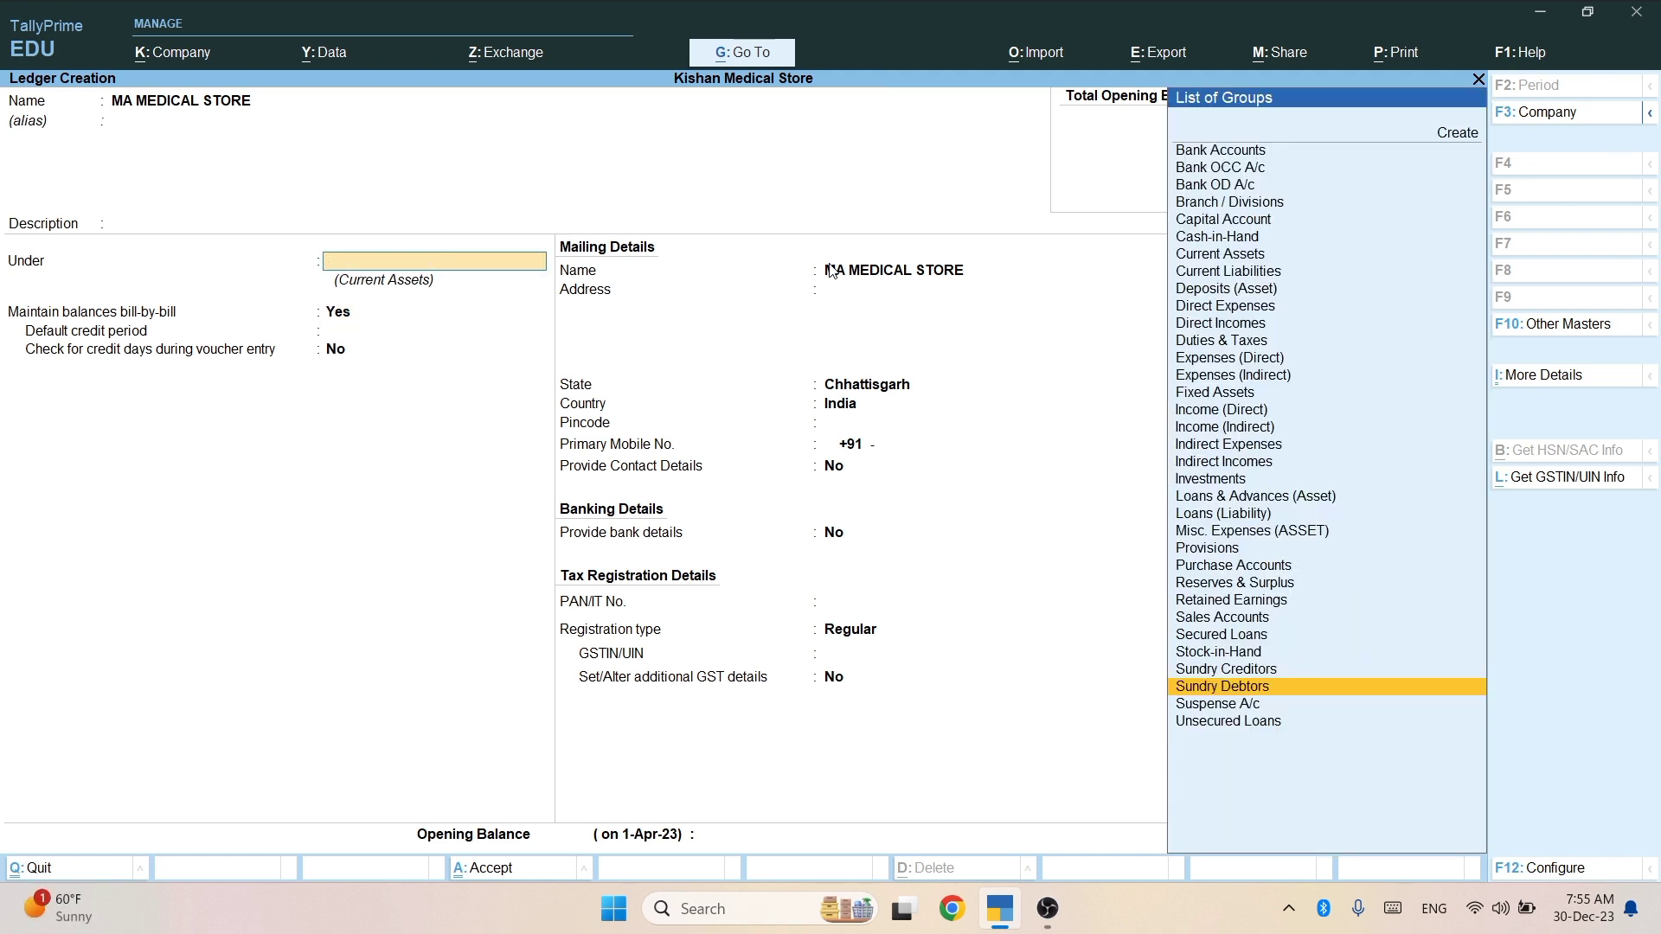
text(su)
key(Down)
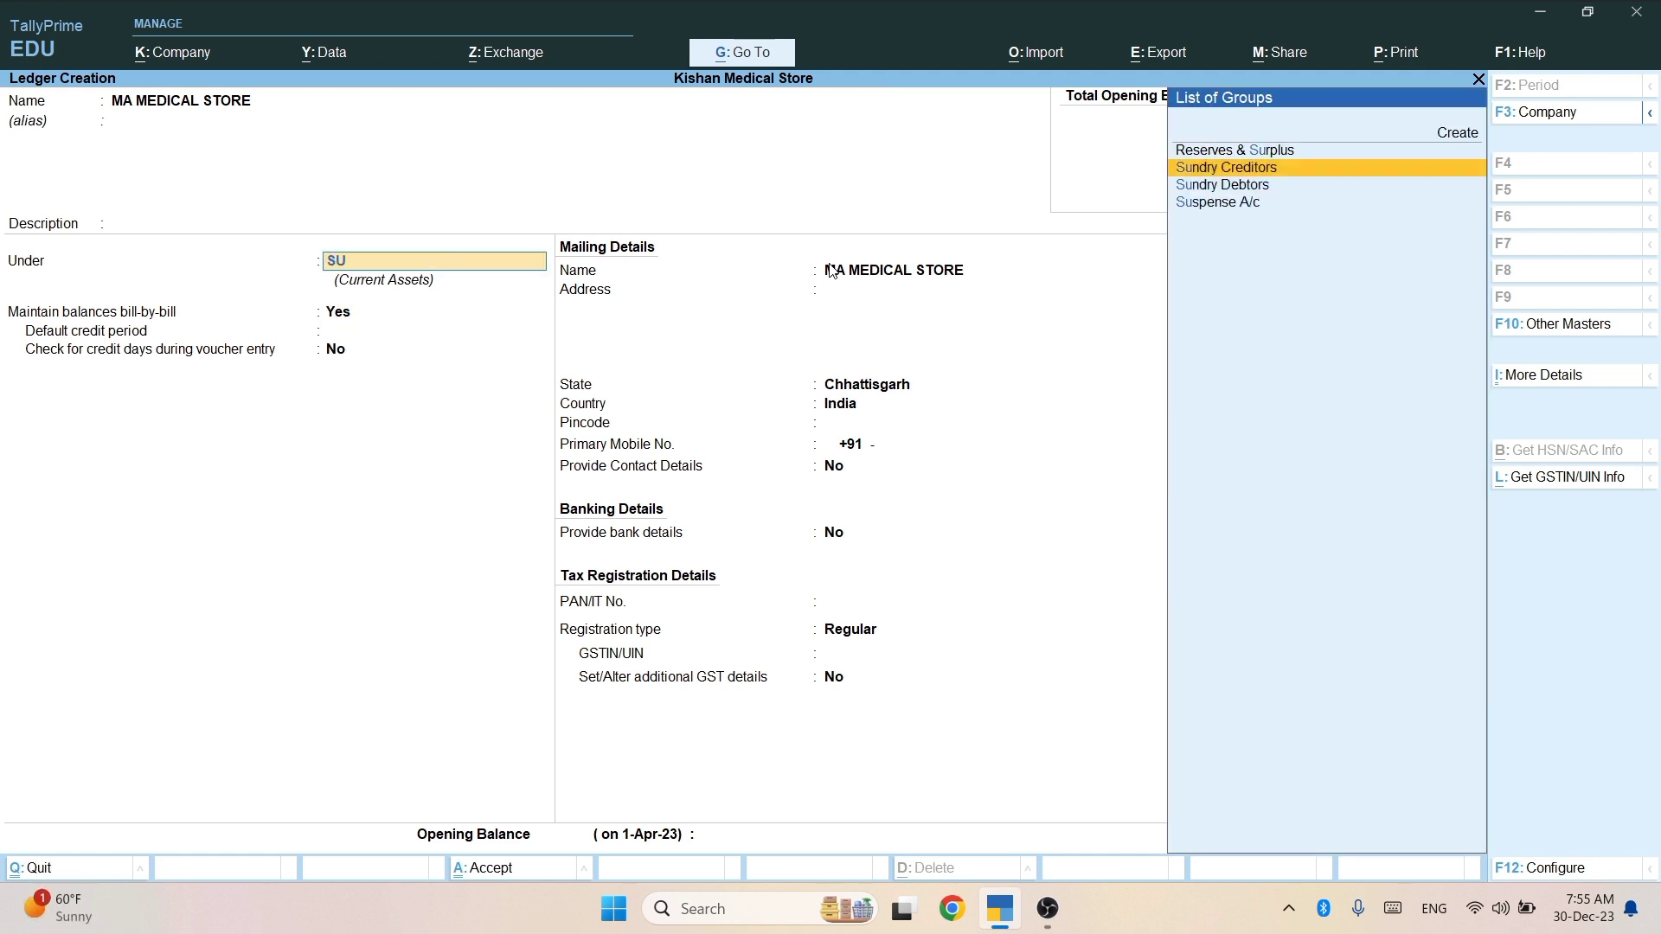
key(Return)
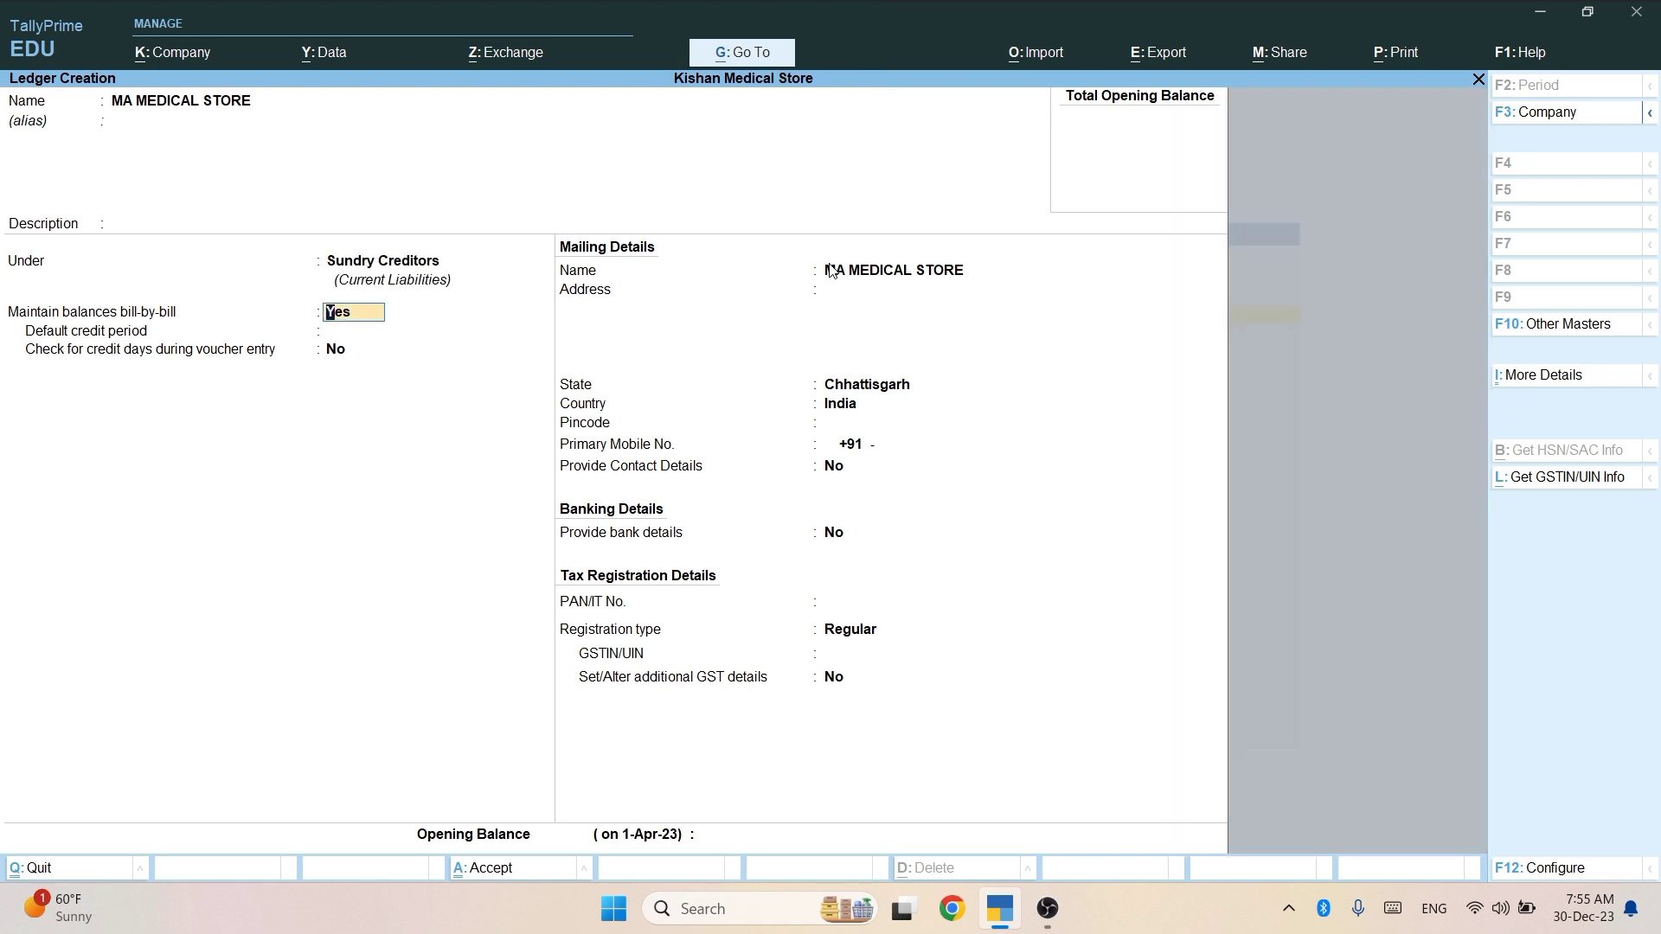
key(Return)
key(Return)
key(Return)
key(Return)
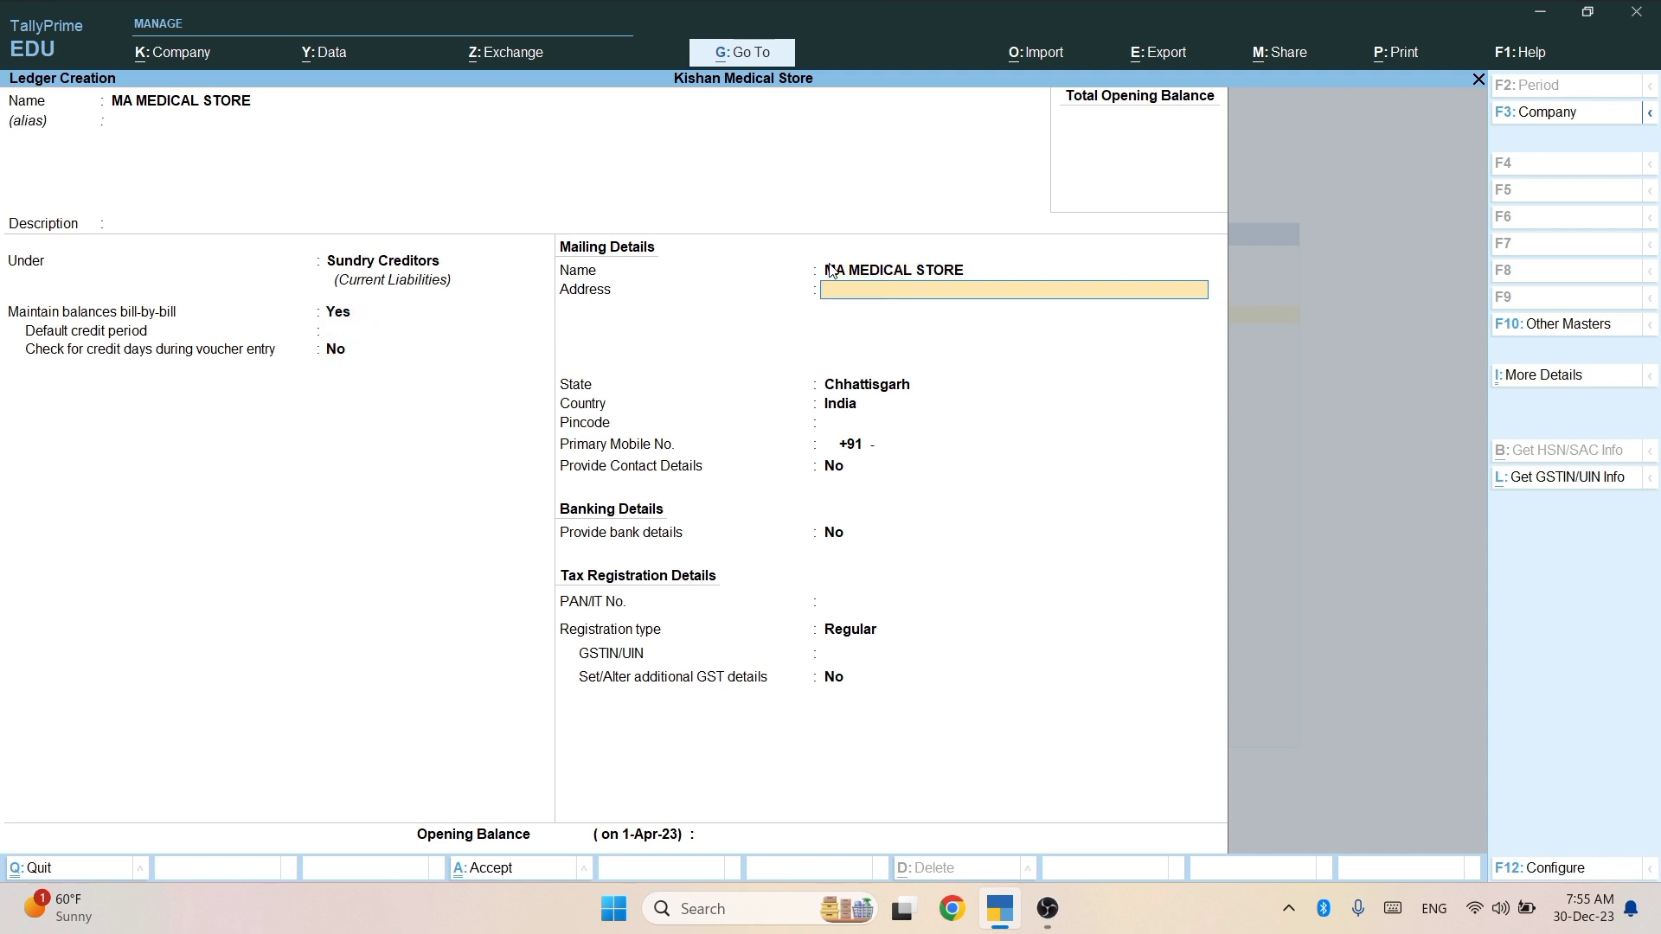
text(BILASPUR)
key(Return)
key(Return)
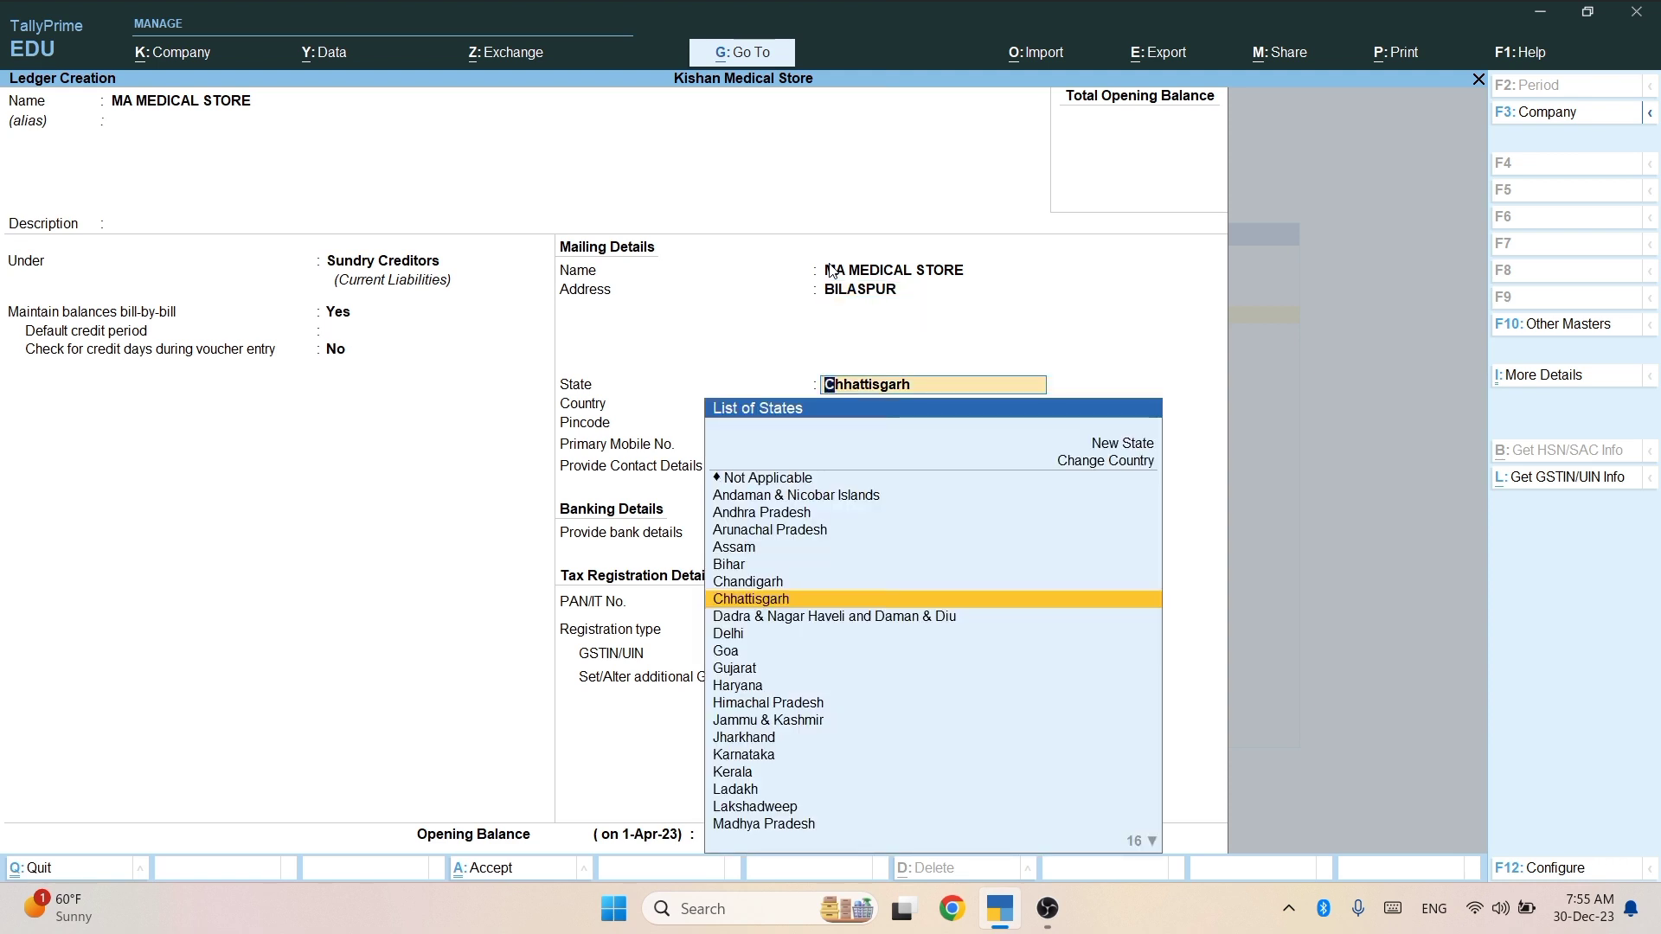
key(Return)
key(Return)
key(Return)
key(Return)
key(Return)
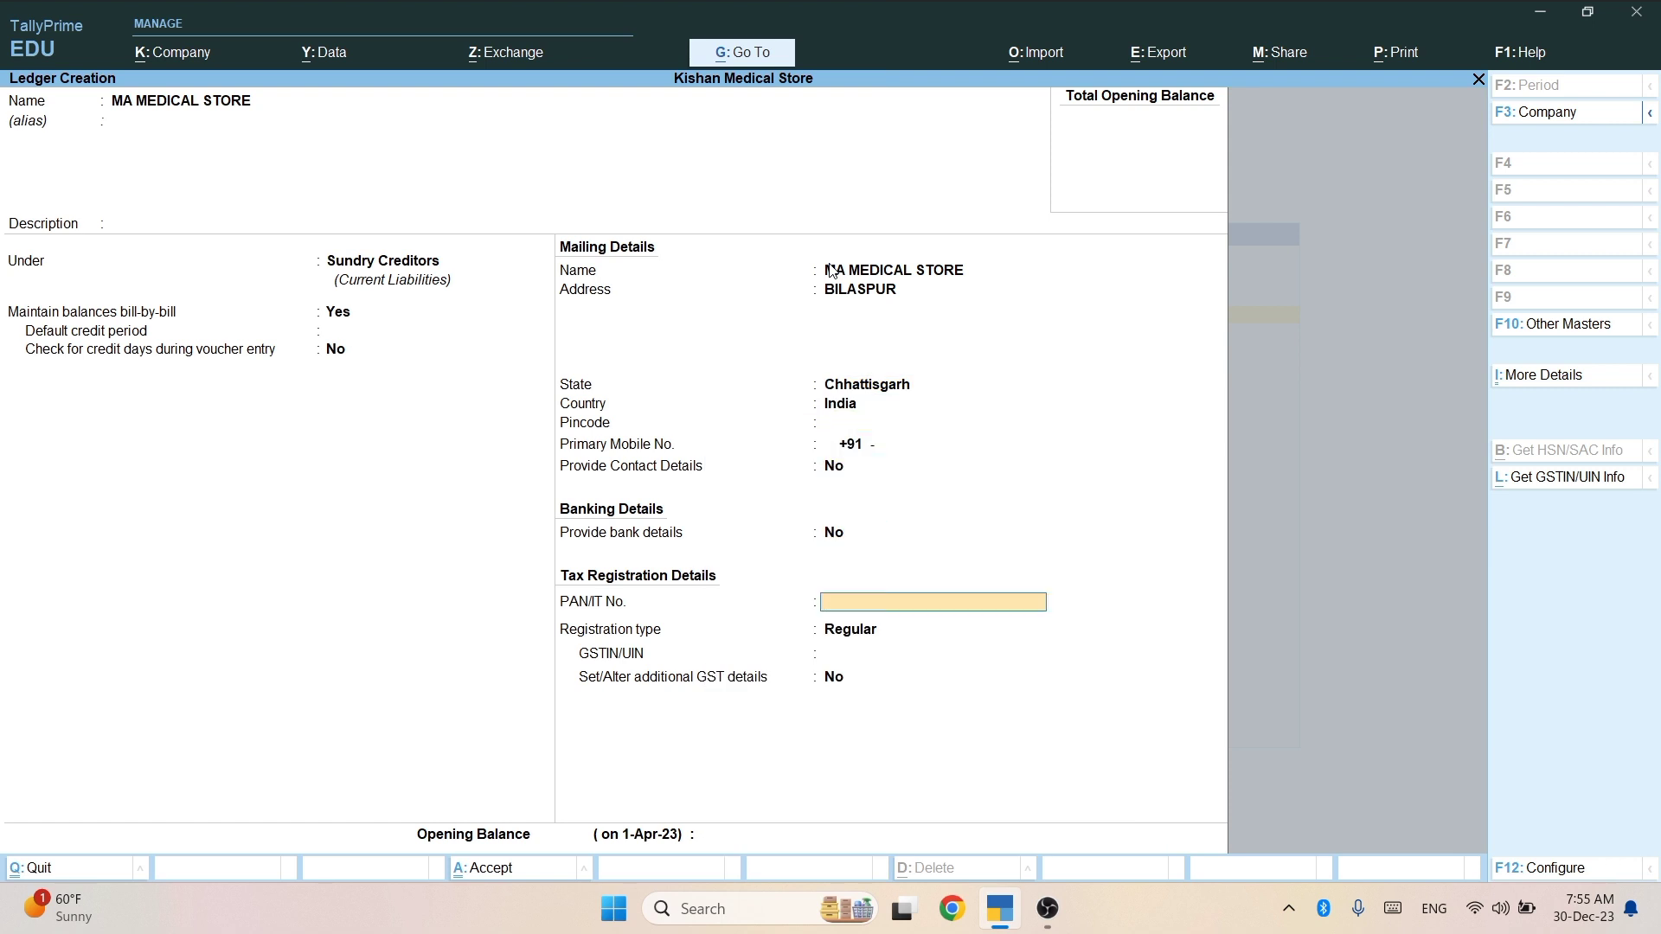
key(Return)
key(Return)
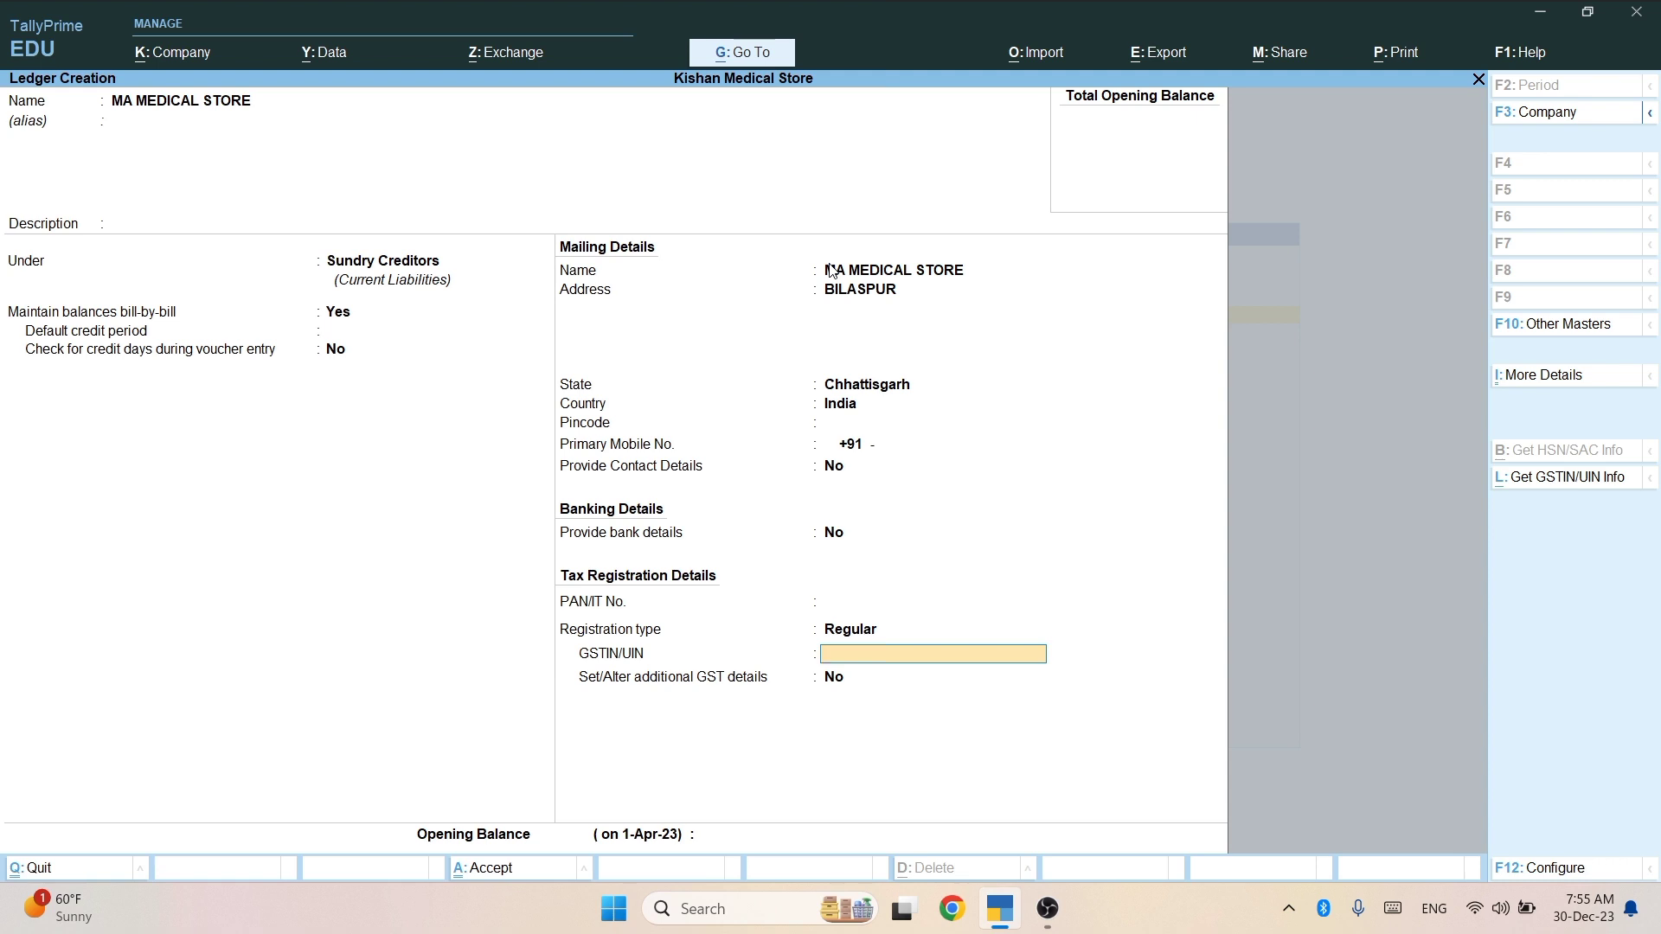
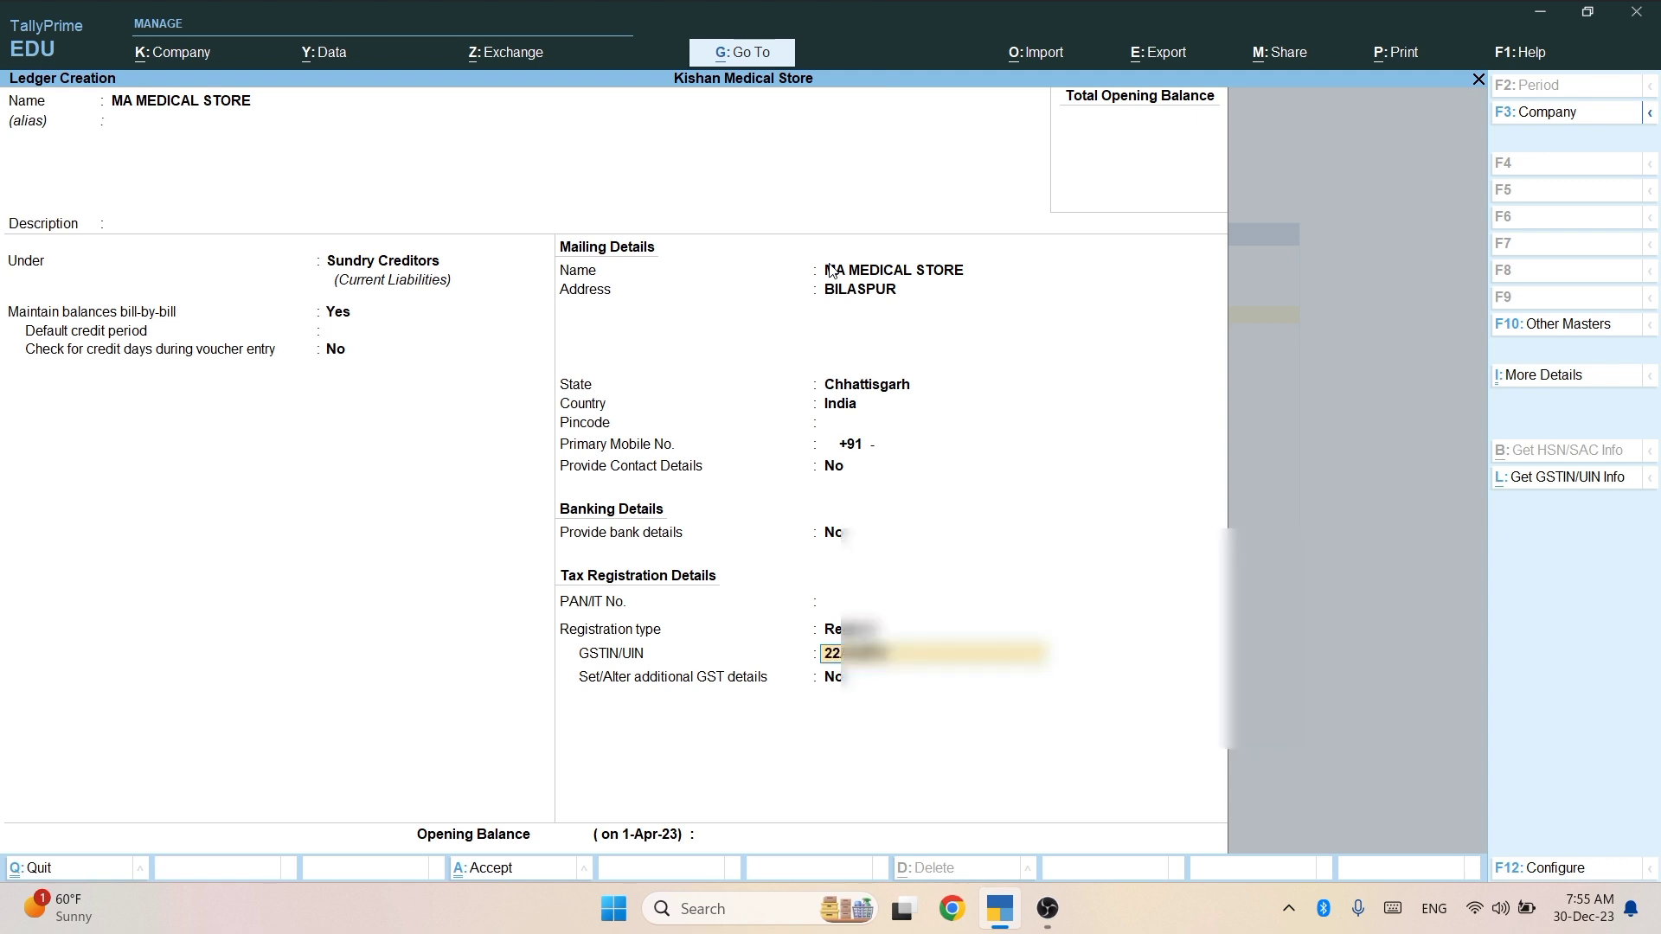
key(Return)
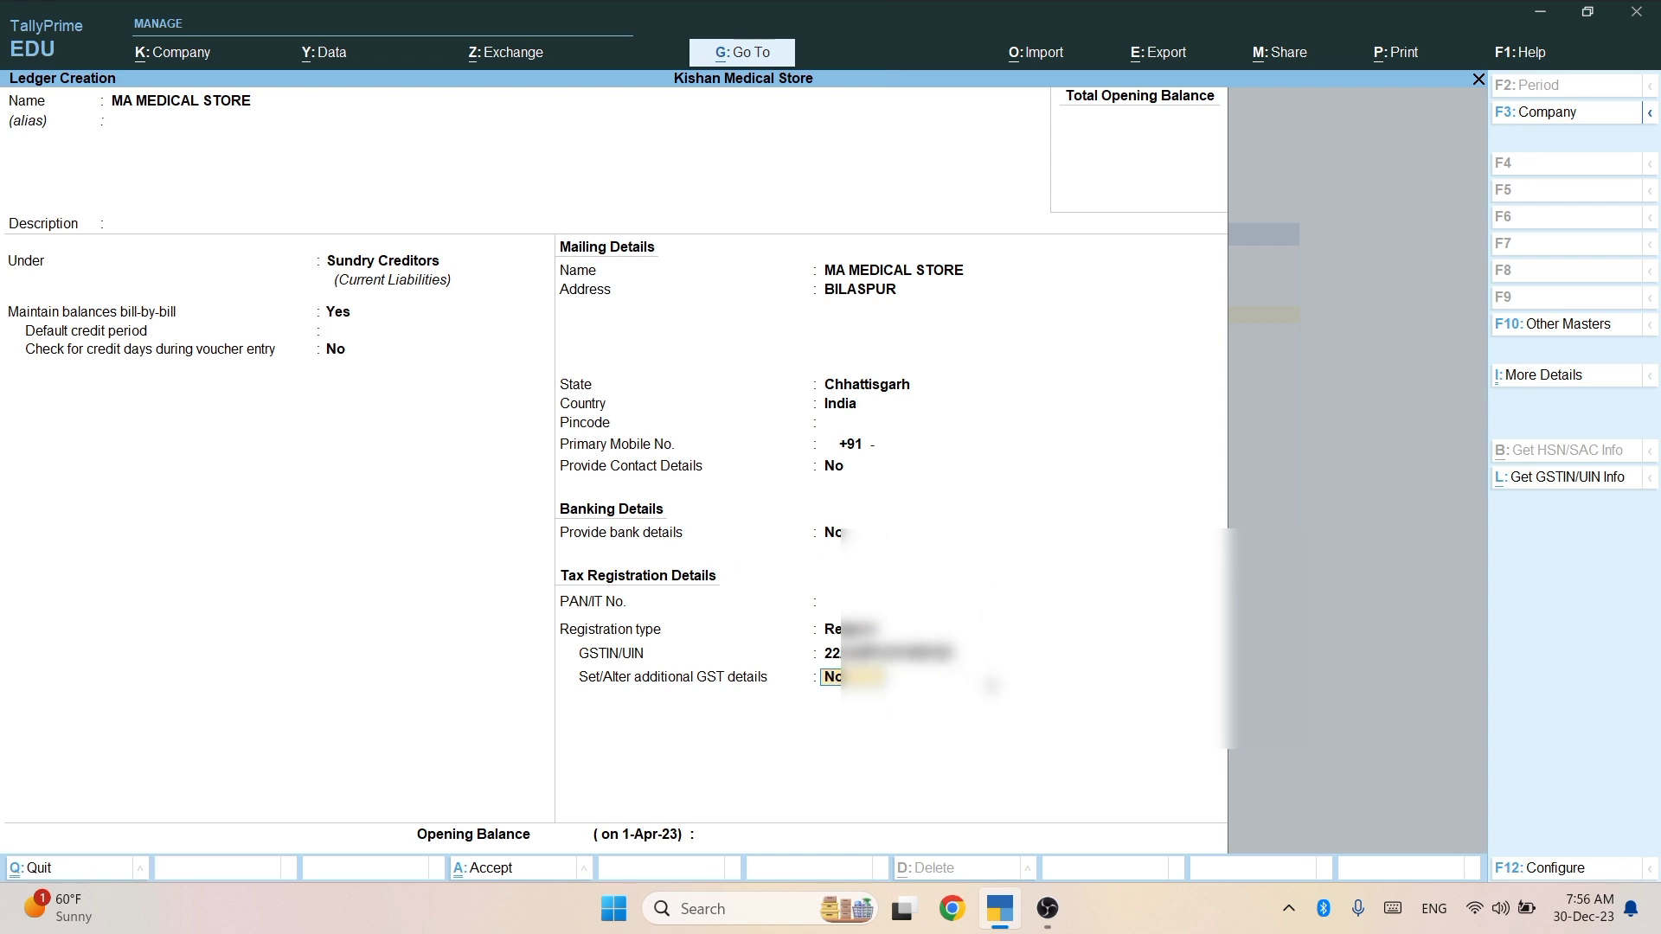
key(Return)
key(Return)
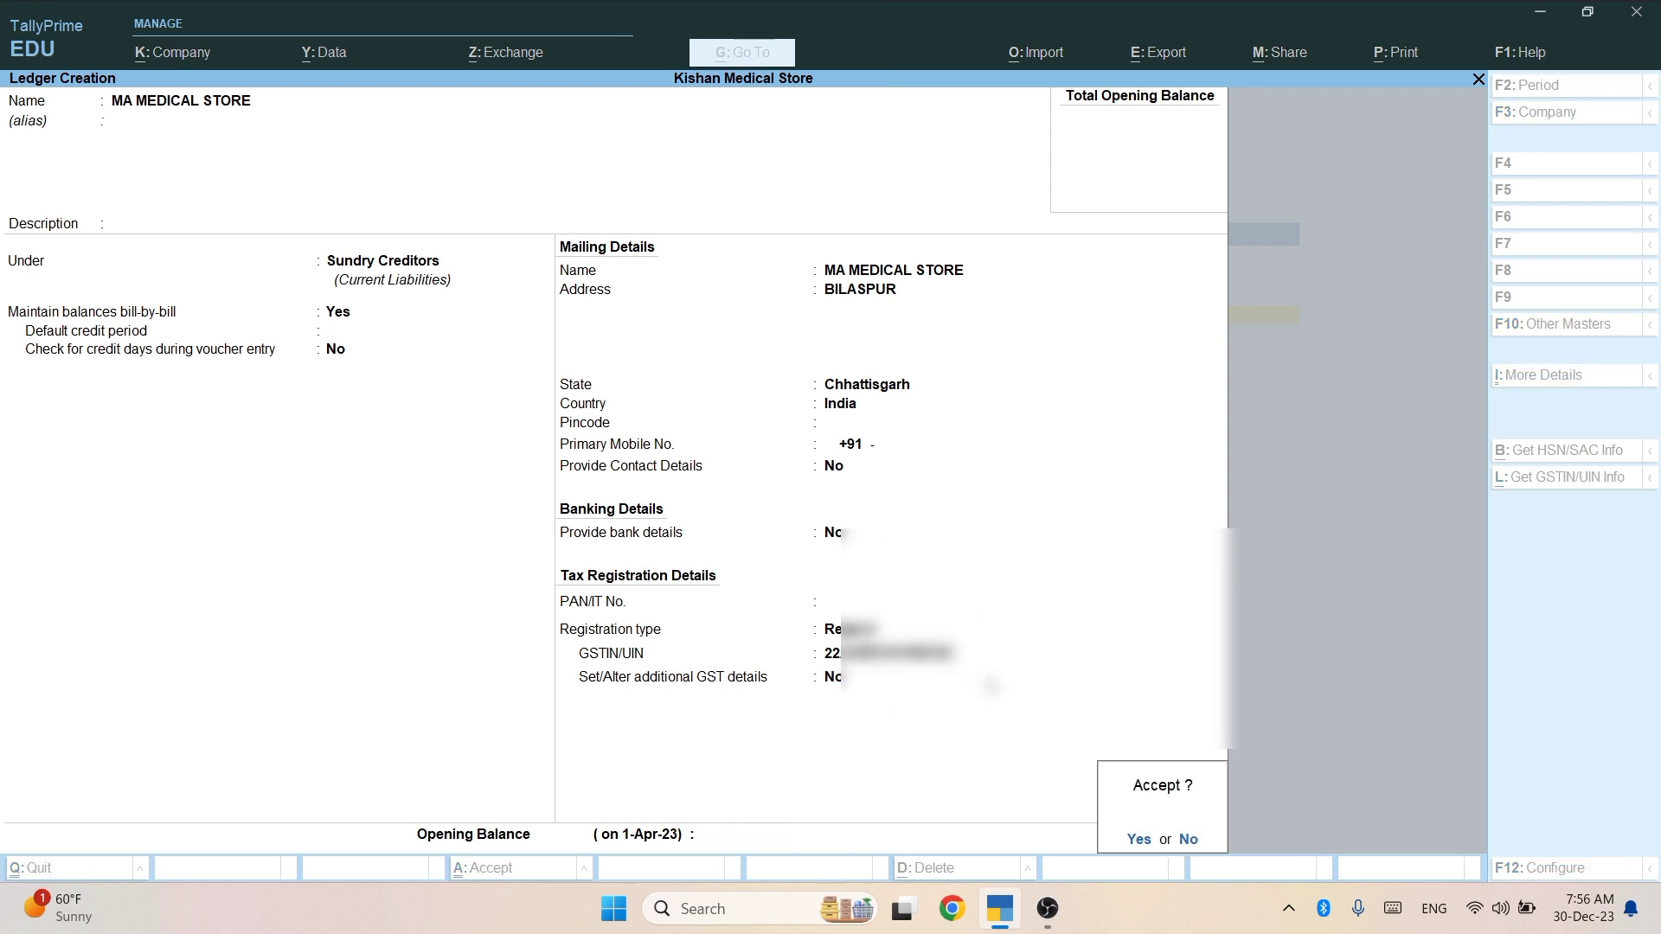
key(Return)
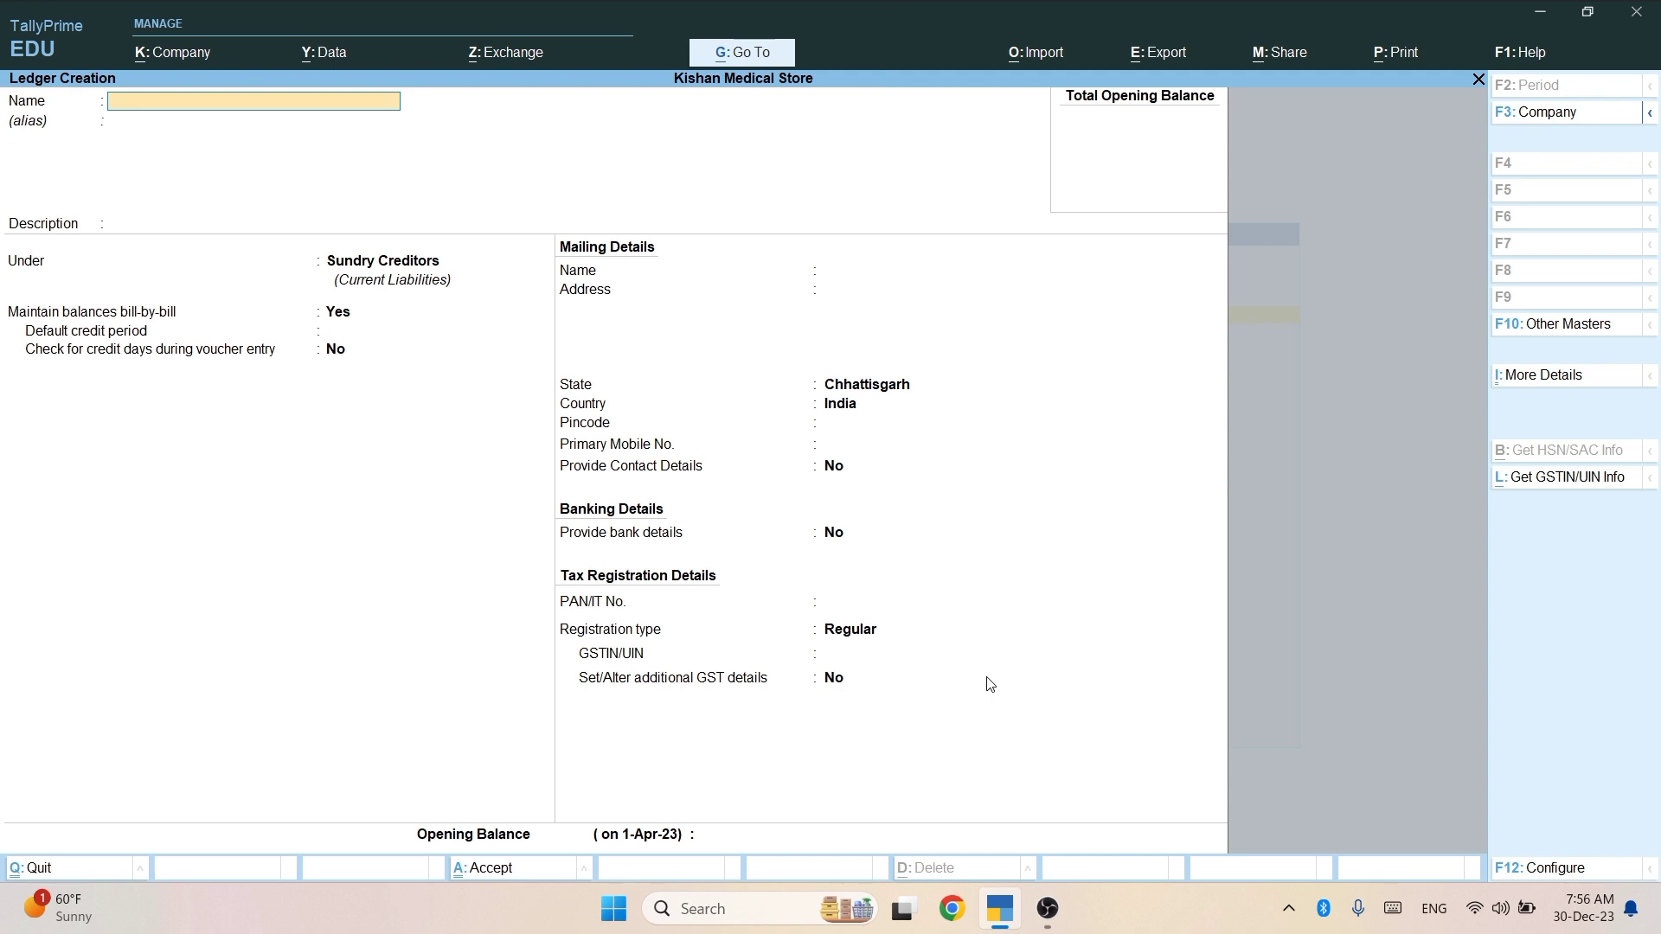
Create ledger MOHAN under Sundry Debtors, address BILASPUR, Regular registration, GSTIN left blank.
text(MOHAN)
key(Return)
key(Return)
key(Return)
text(SU)
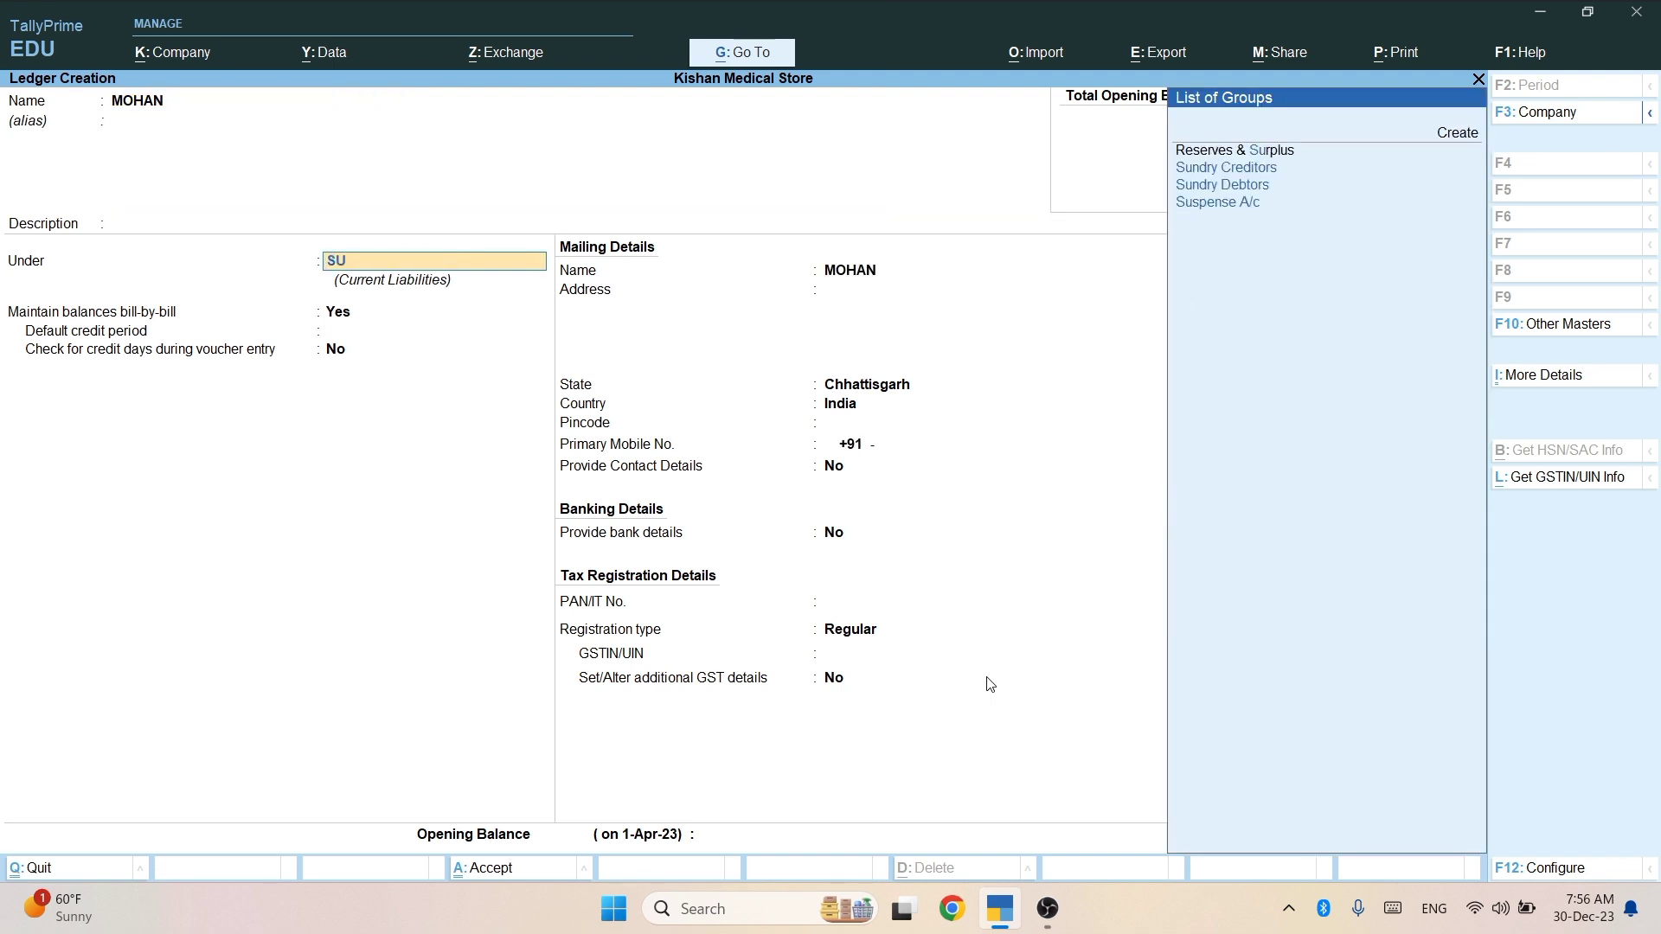
key(Down)
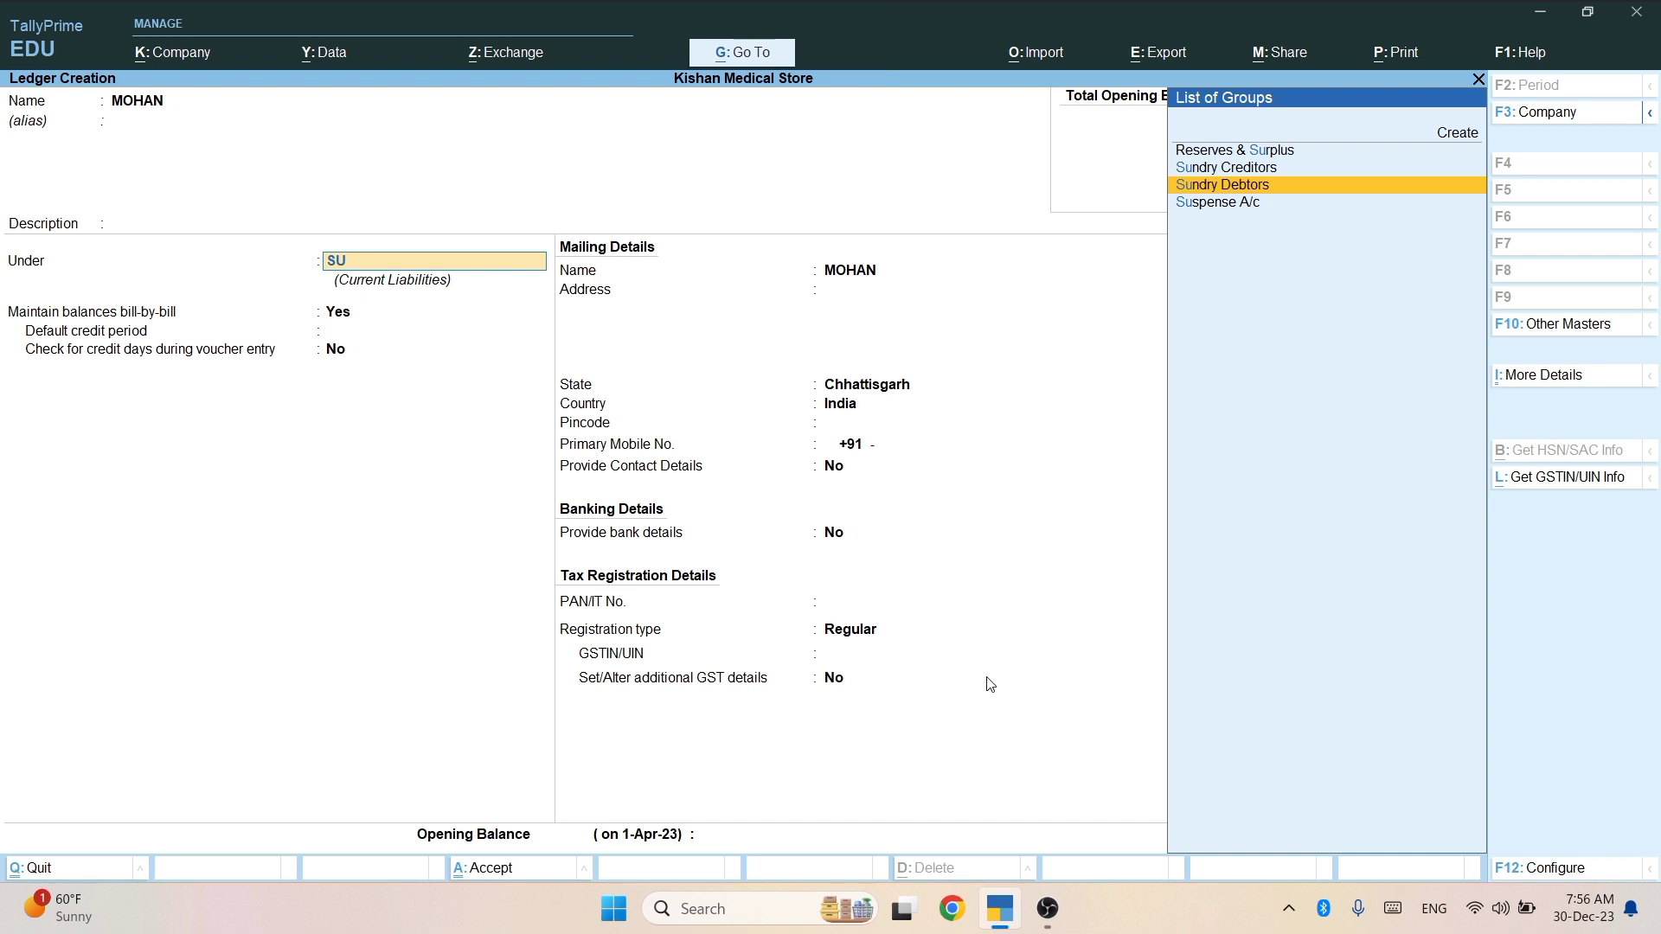
key(Return)
key(Return)
key(Return)
key(Return)
key(Return)
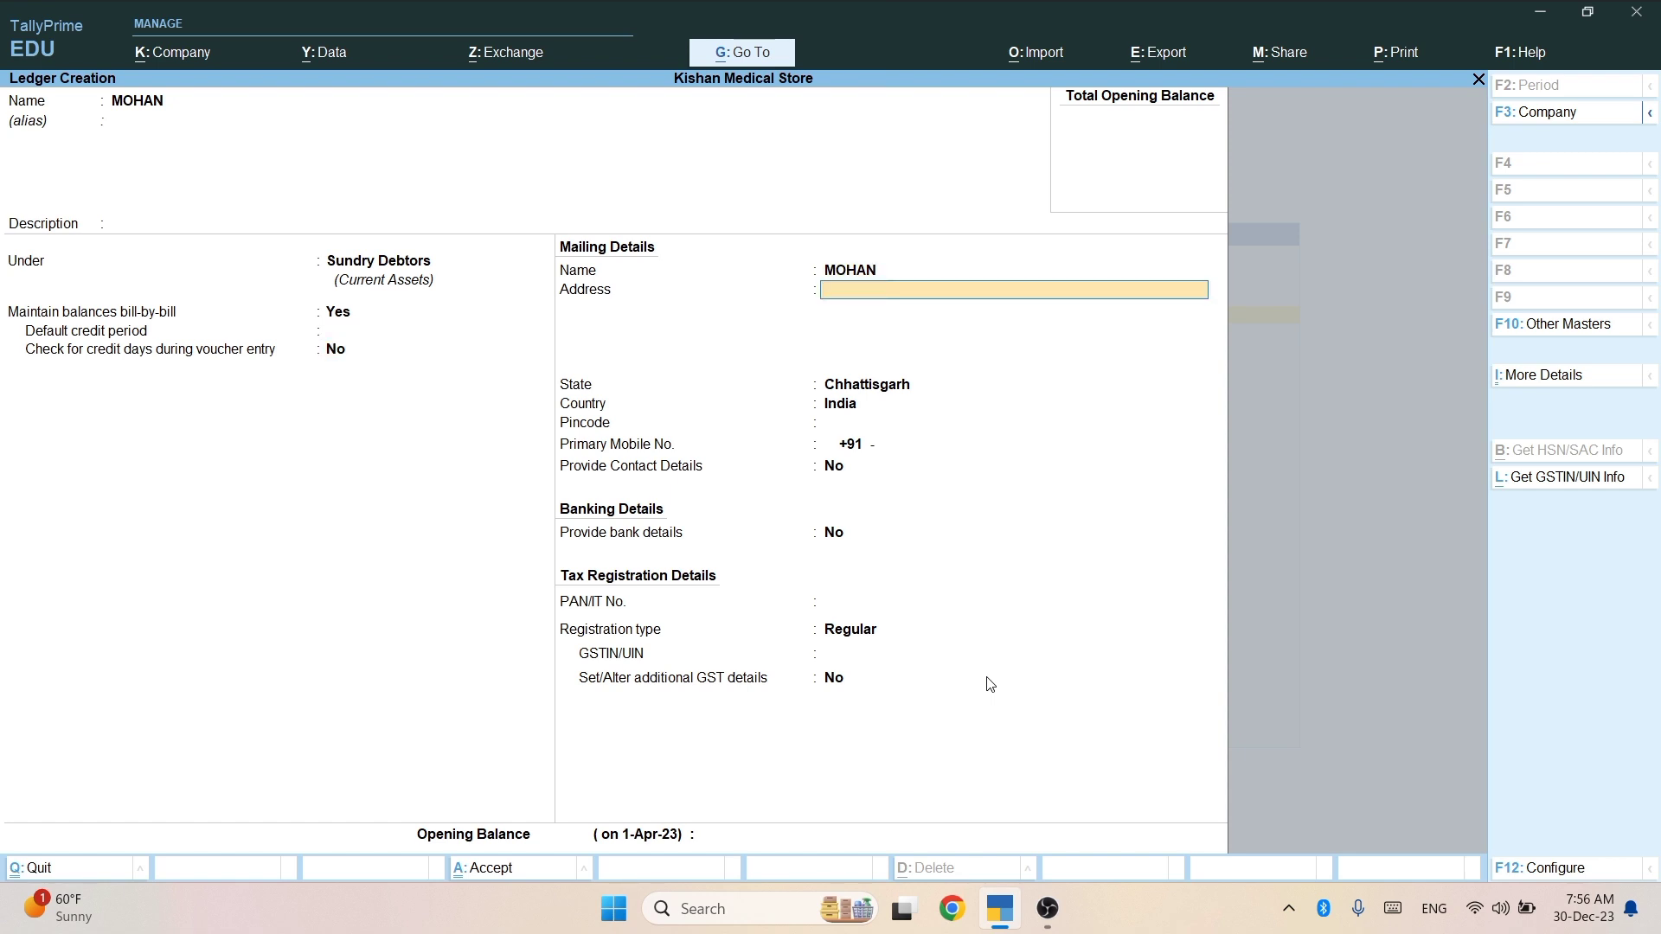
text(BILASPUR)
key(Return)
key(Return)
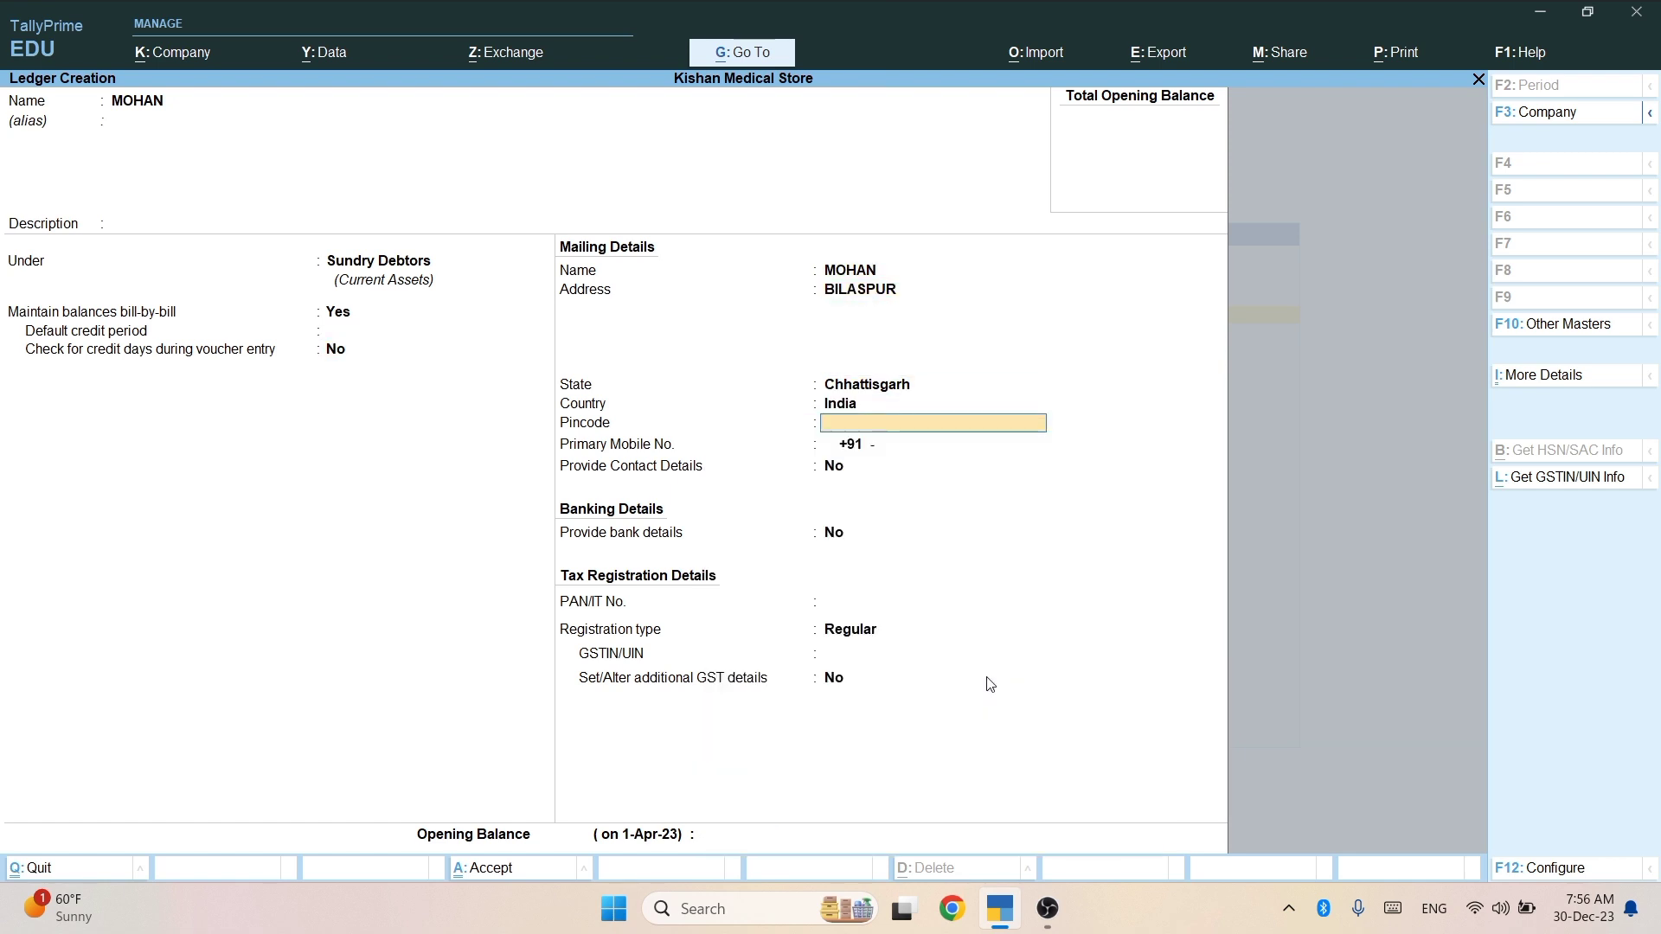
key(Return)
key(Return)
key(Return)
key(Return)
key(Return)
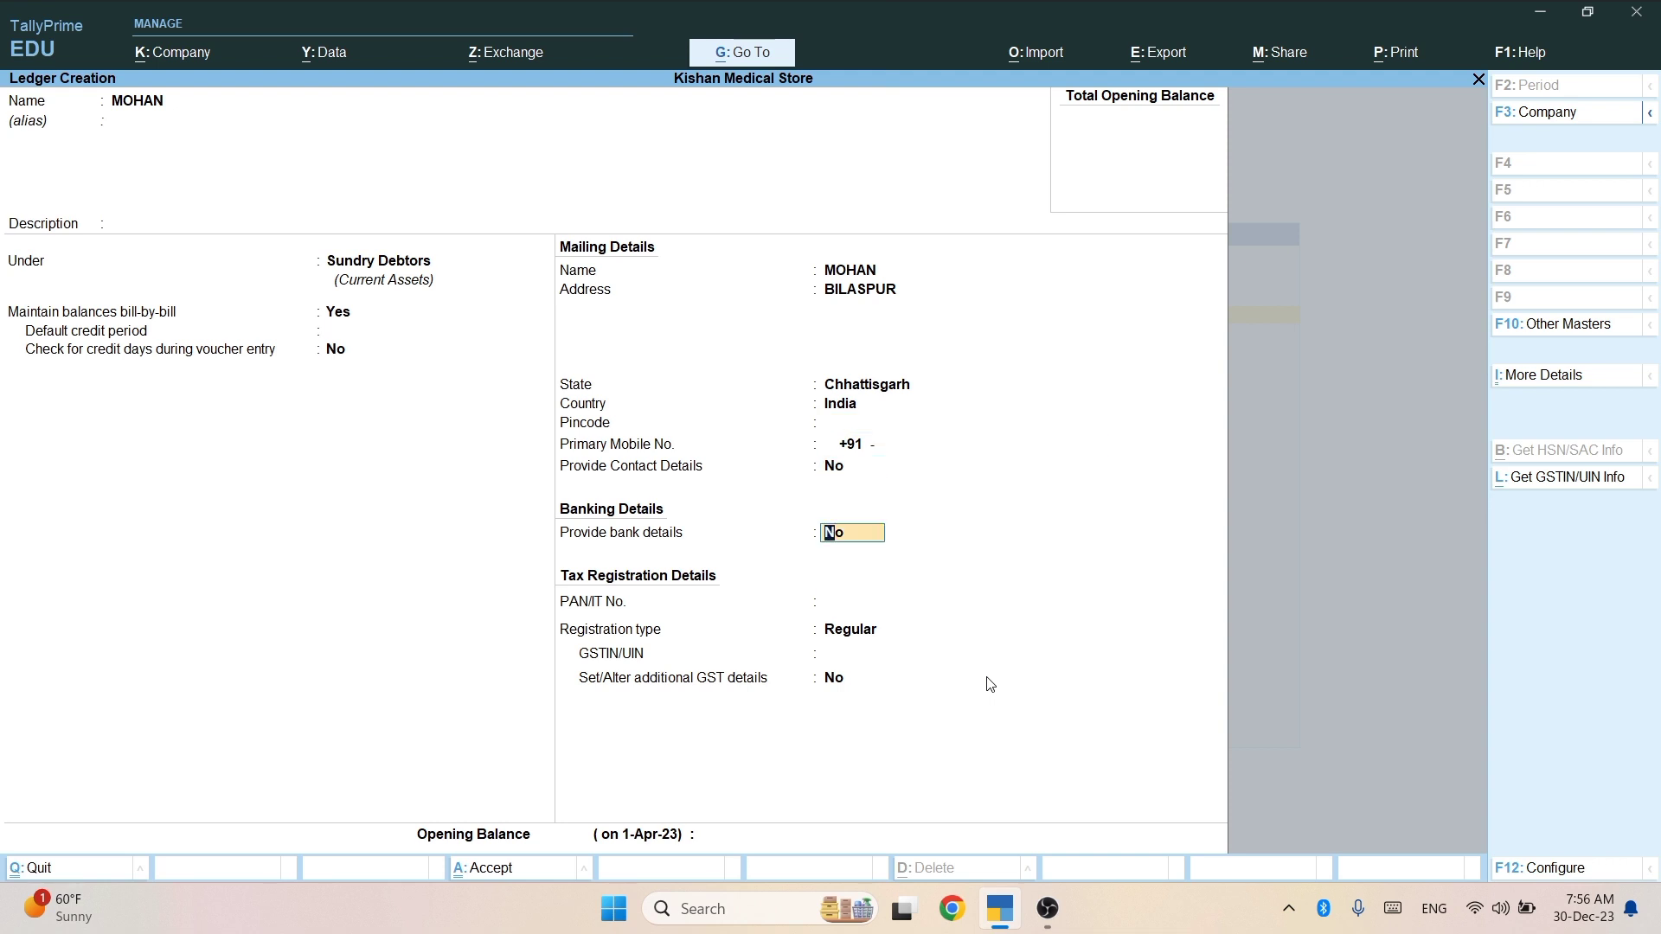
key(Return)
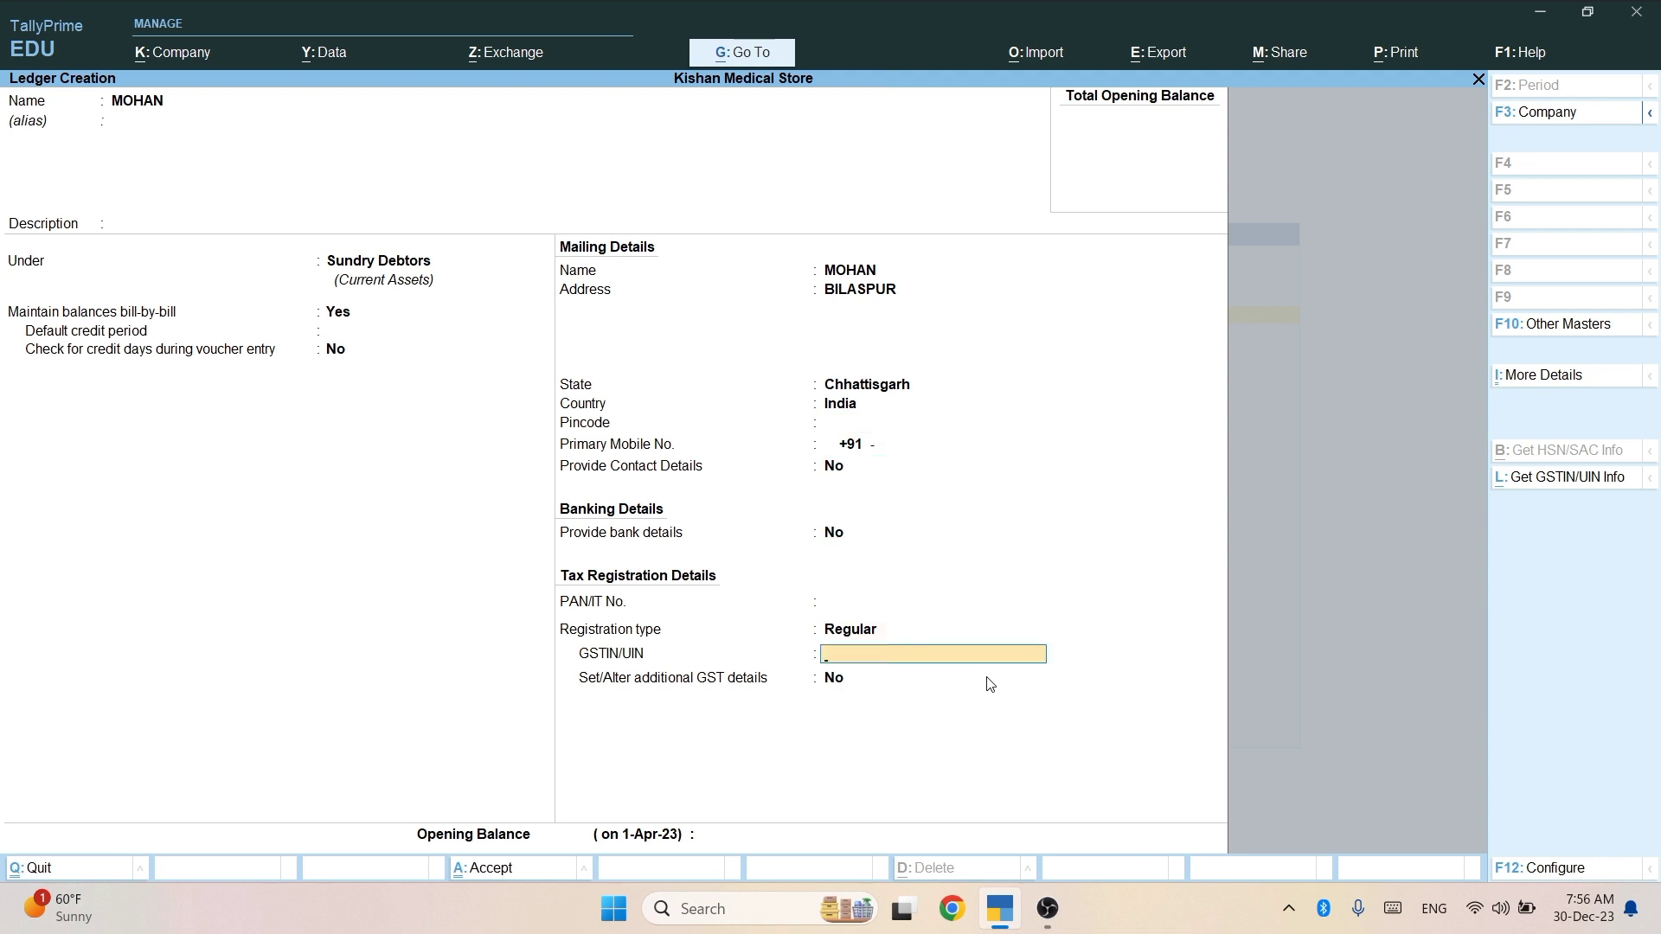
key(Return)
key(Return)
key(Return)
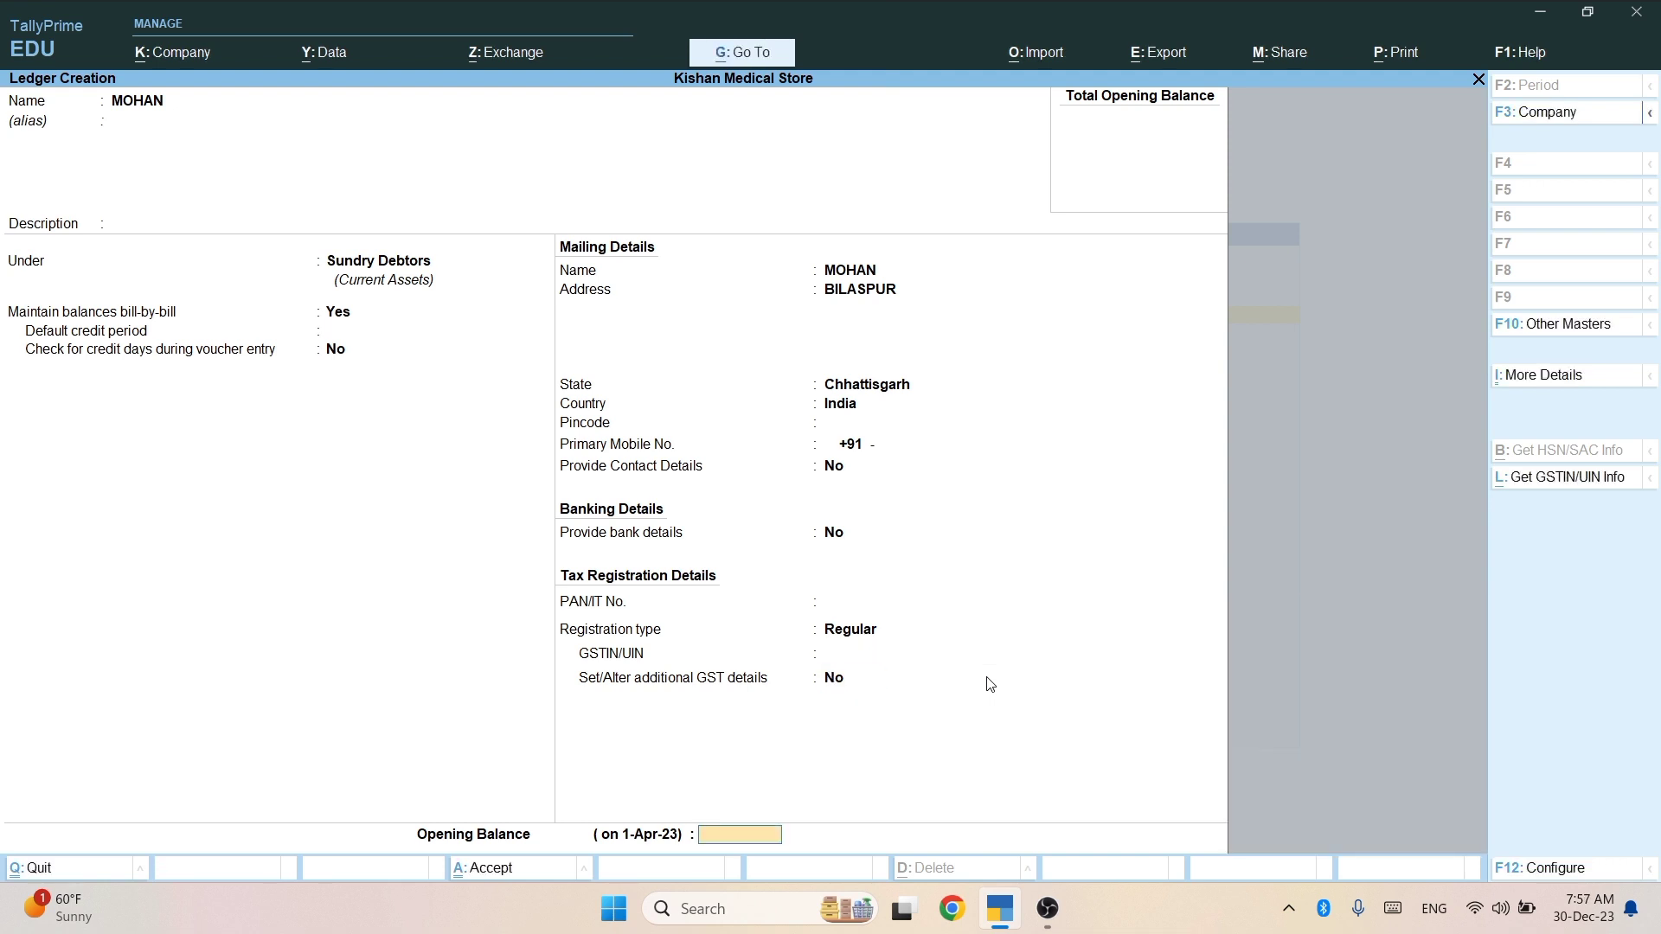
key(Return)
key(Return)
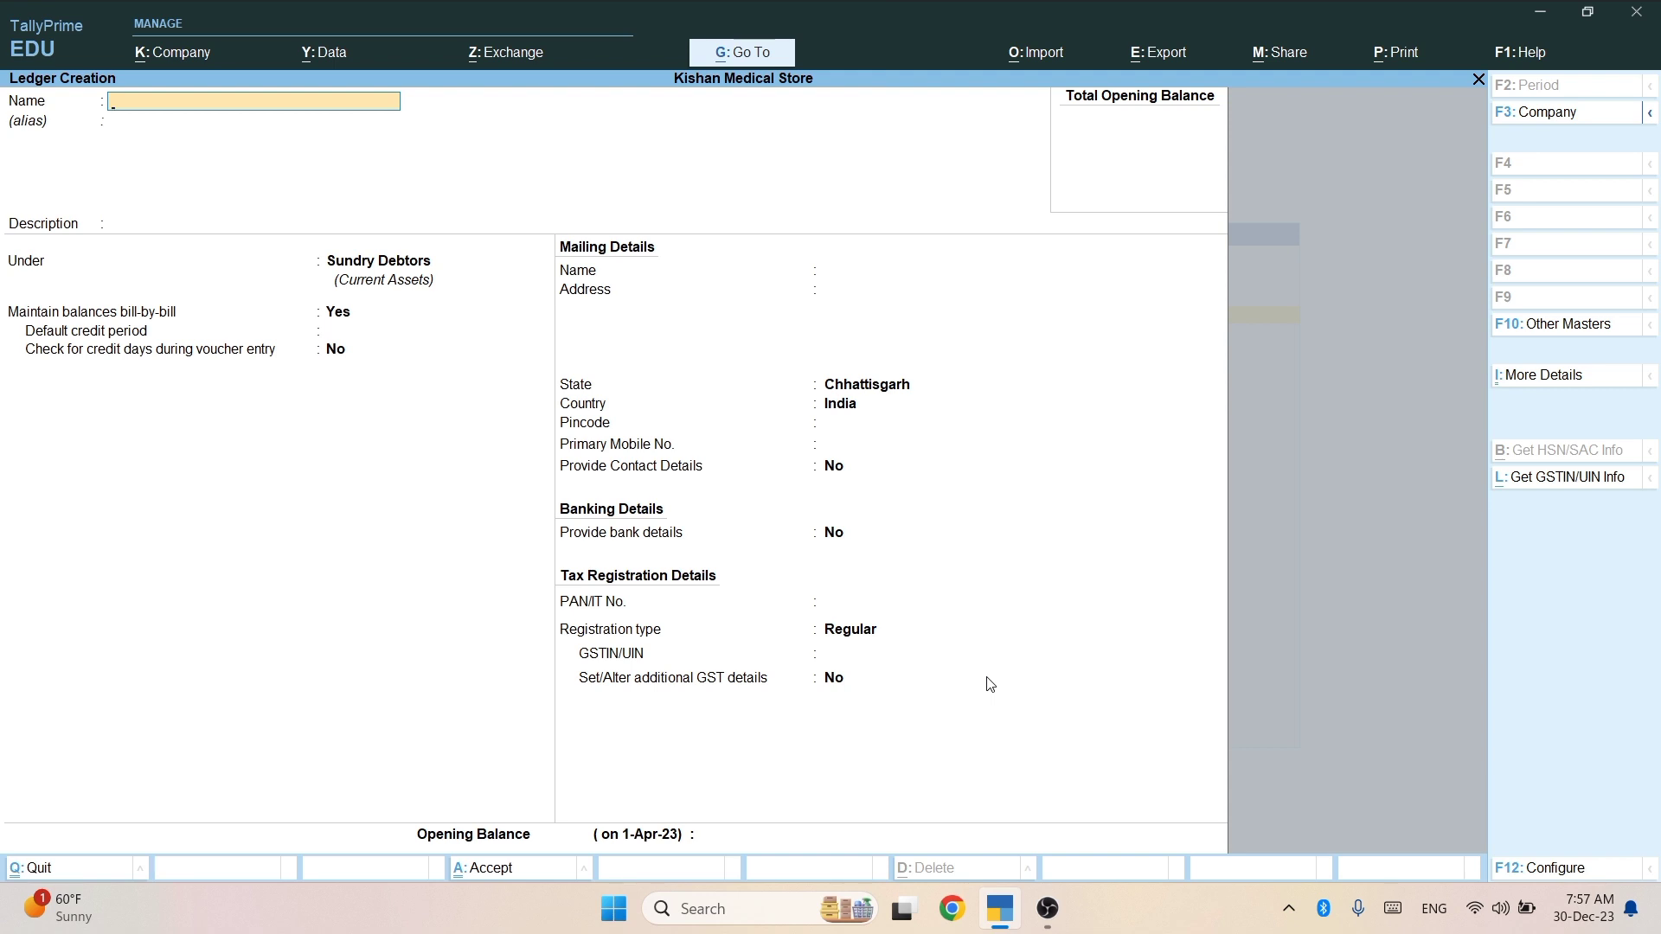
Create and save a CGST ledger under Duties & Taxes, duty type GST, tax type CGST.
text(CGST)
key(Return)
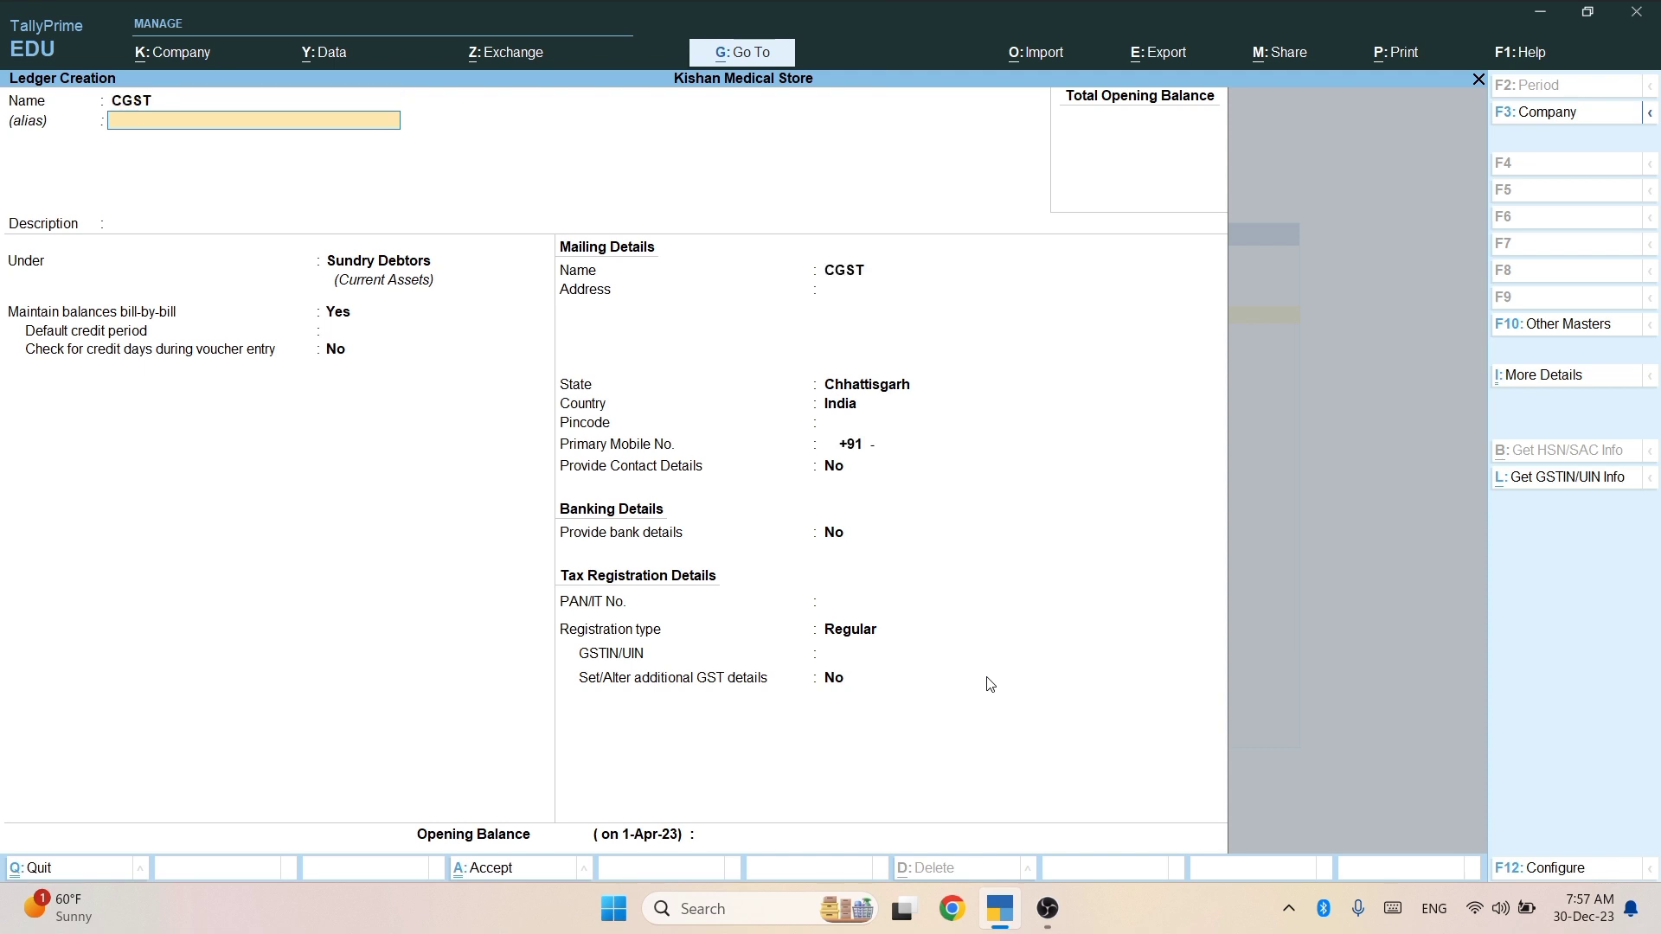
key(Return)
key(Return)
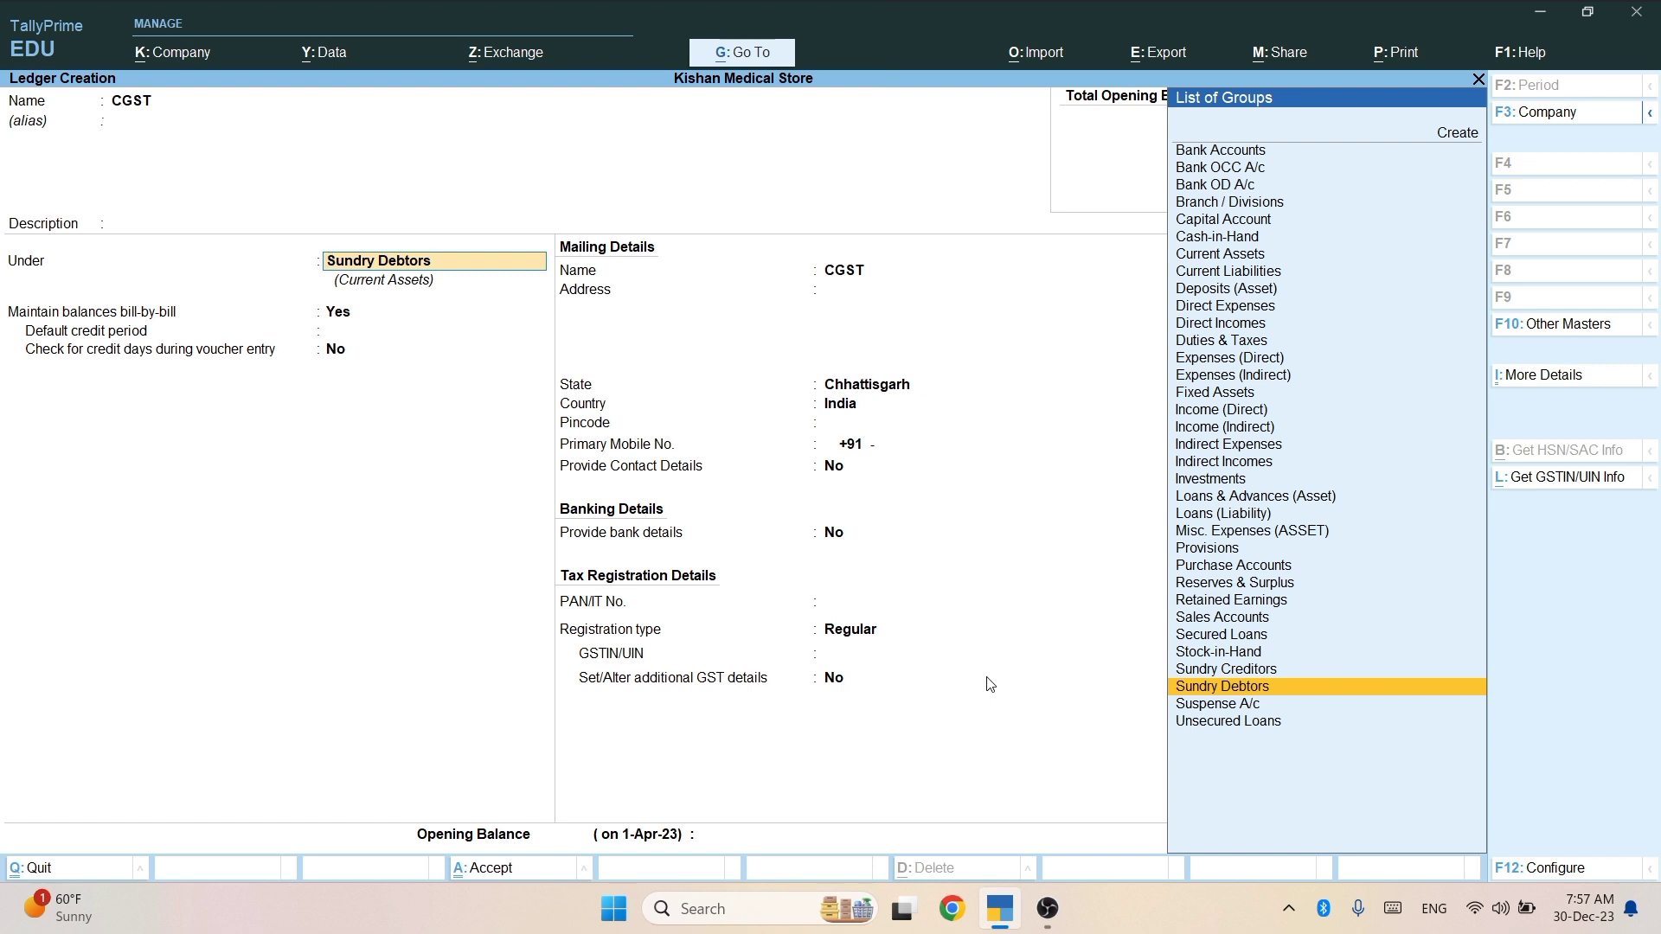
text(DU)
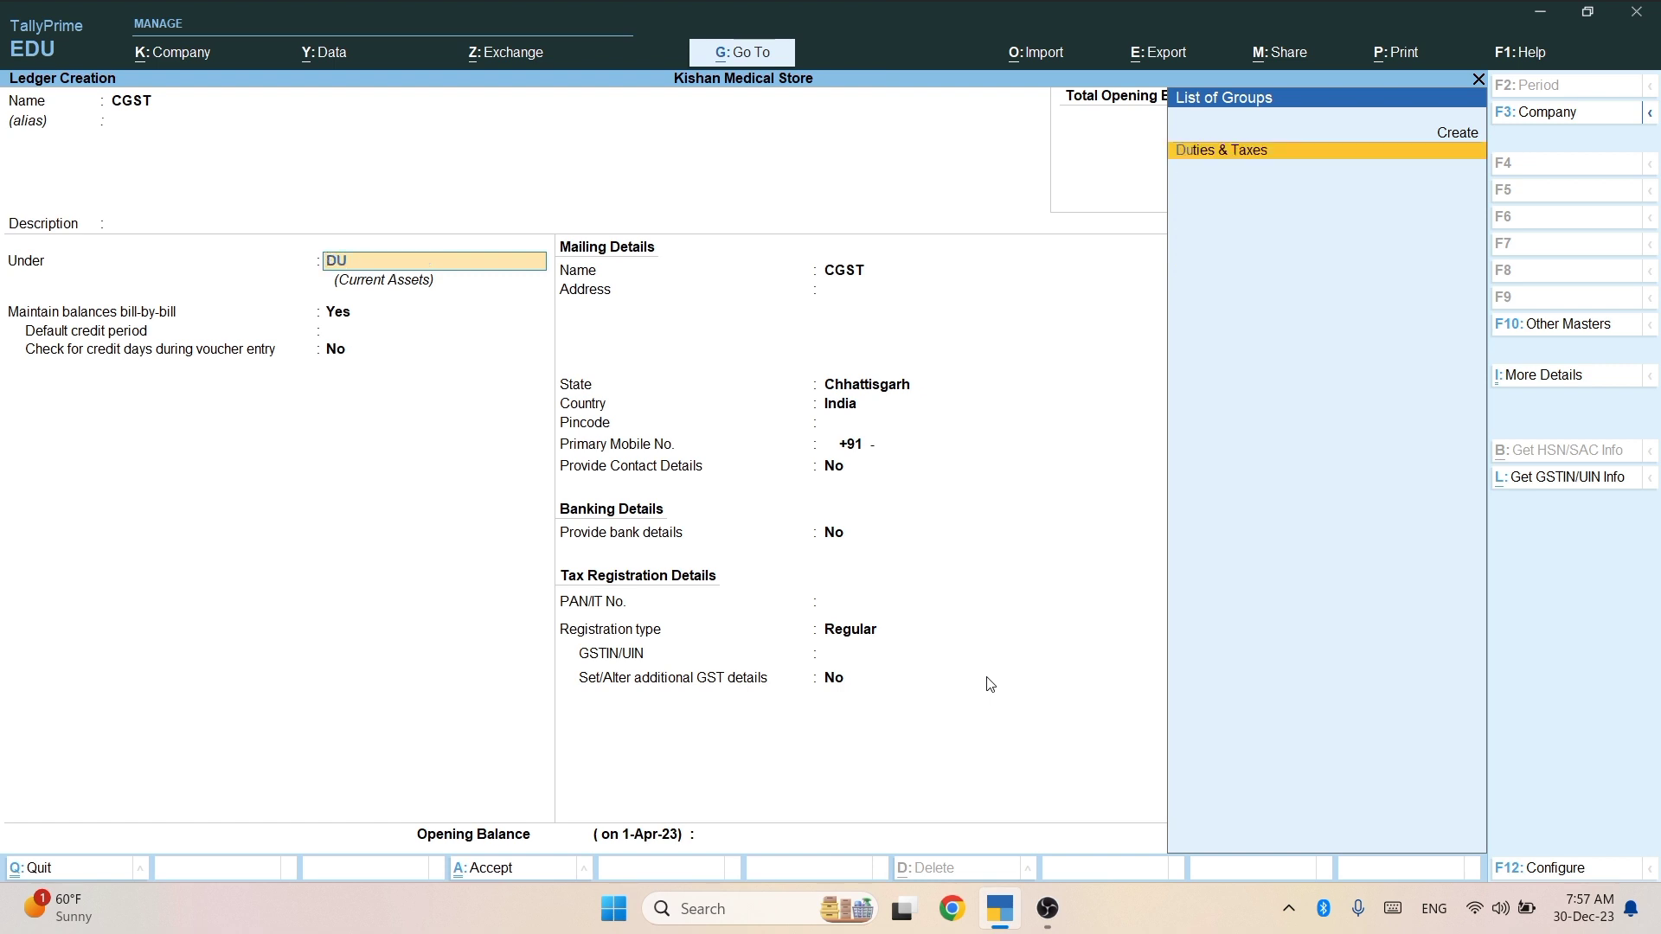
key(Return)
key(Up)
key(Return)
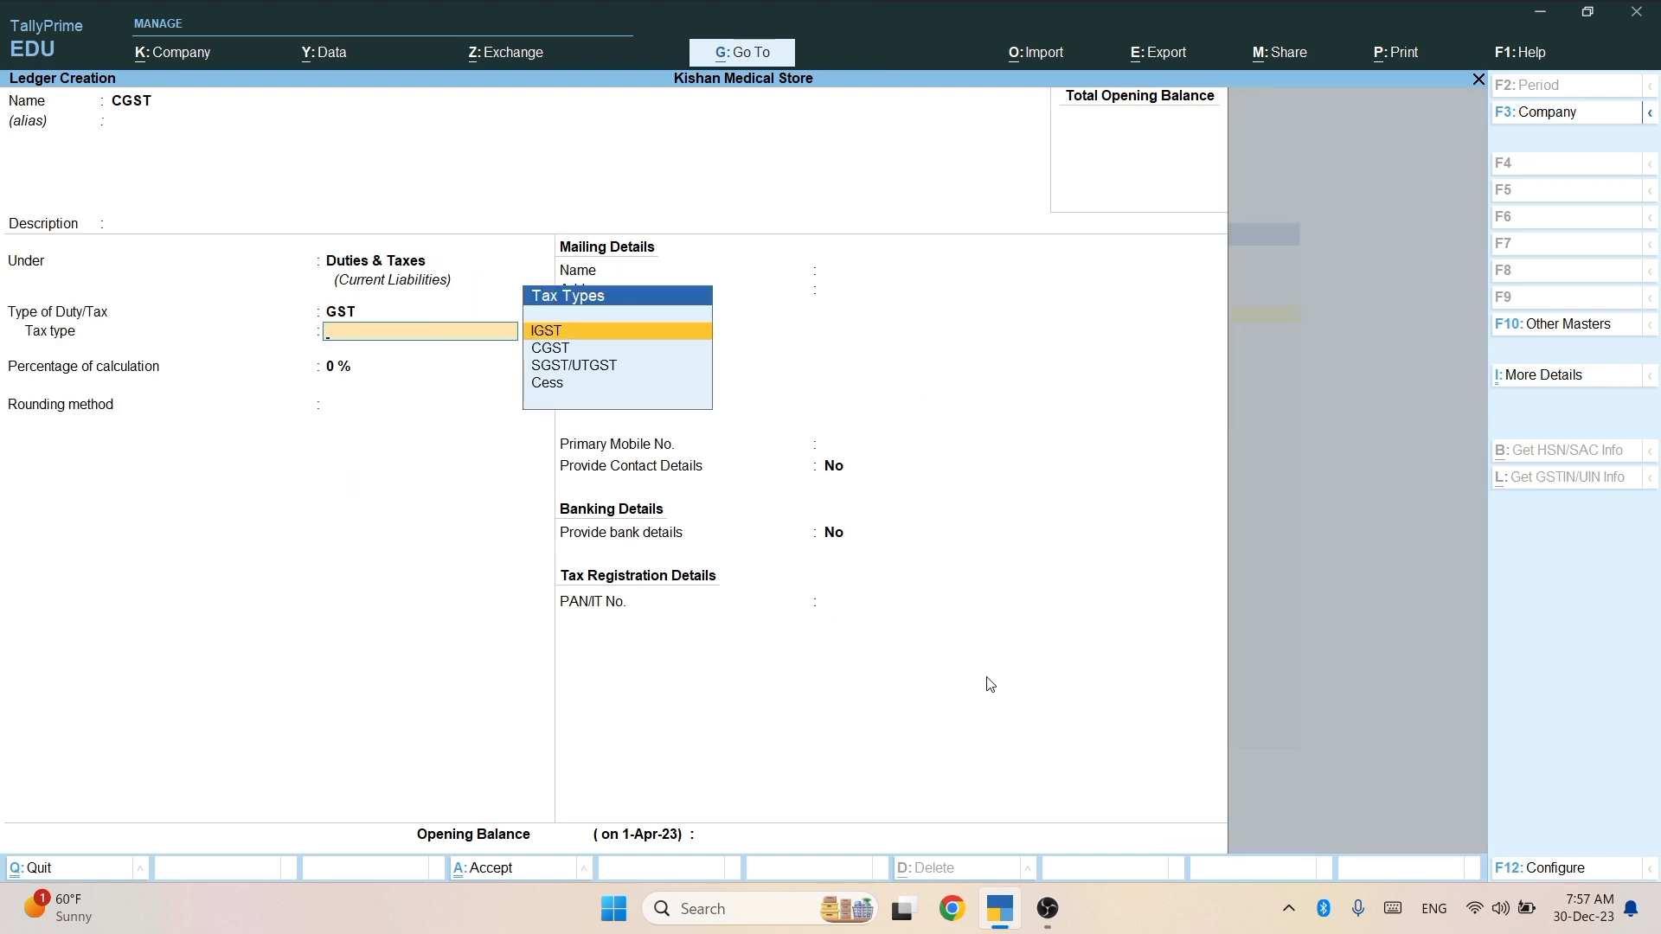
key(Down)
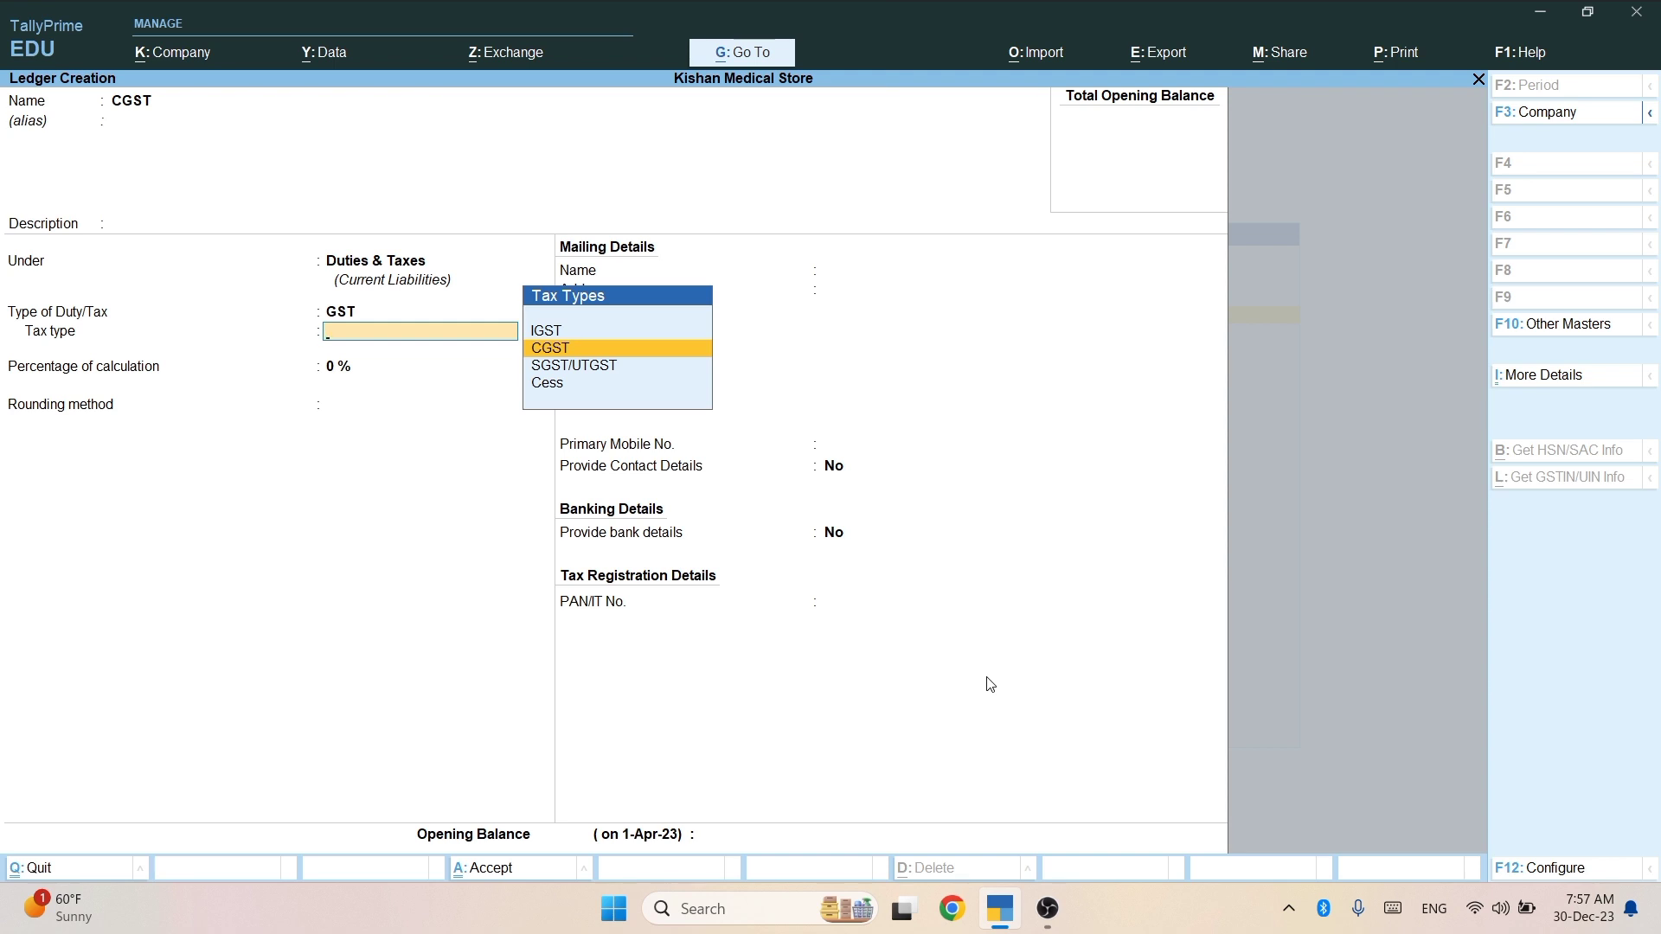
key(Return)
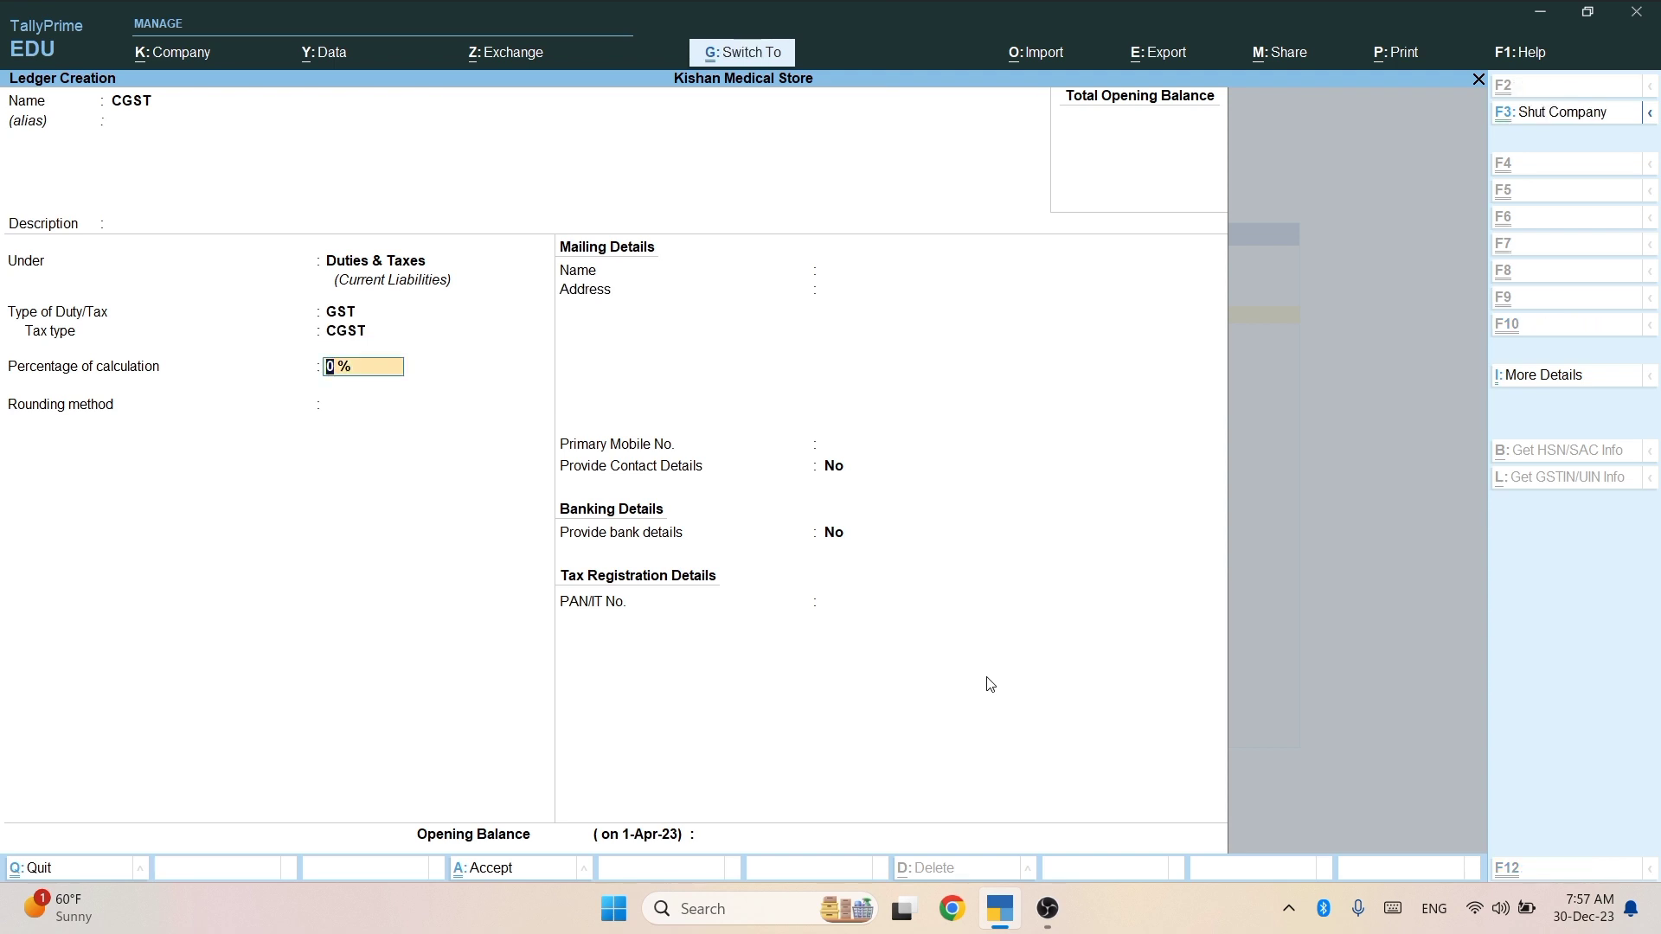
key(ctrl+a)
Create and save an SGST ledger under Duties & Taxes, duty type GST, tax type SGST/UTGST.
text(SGST)
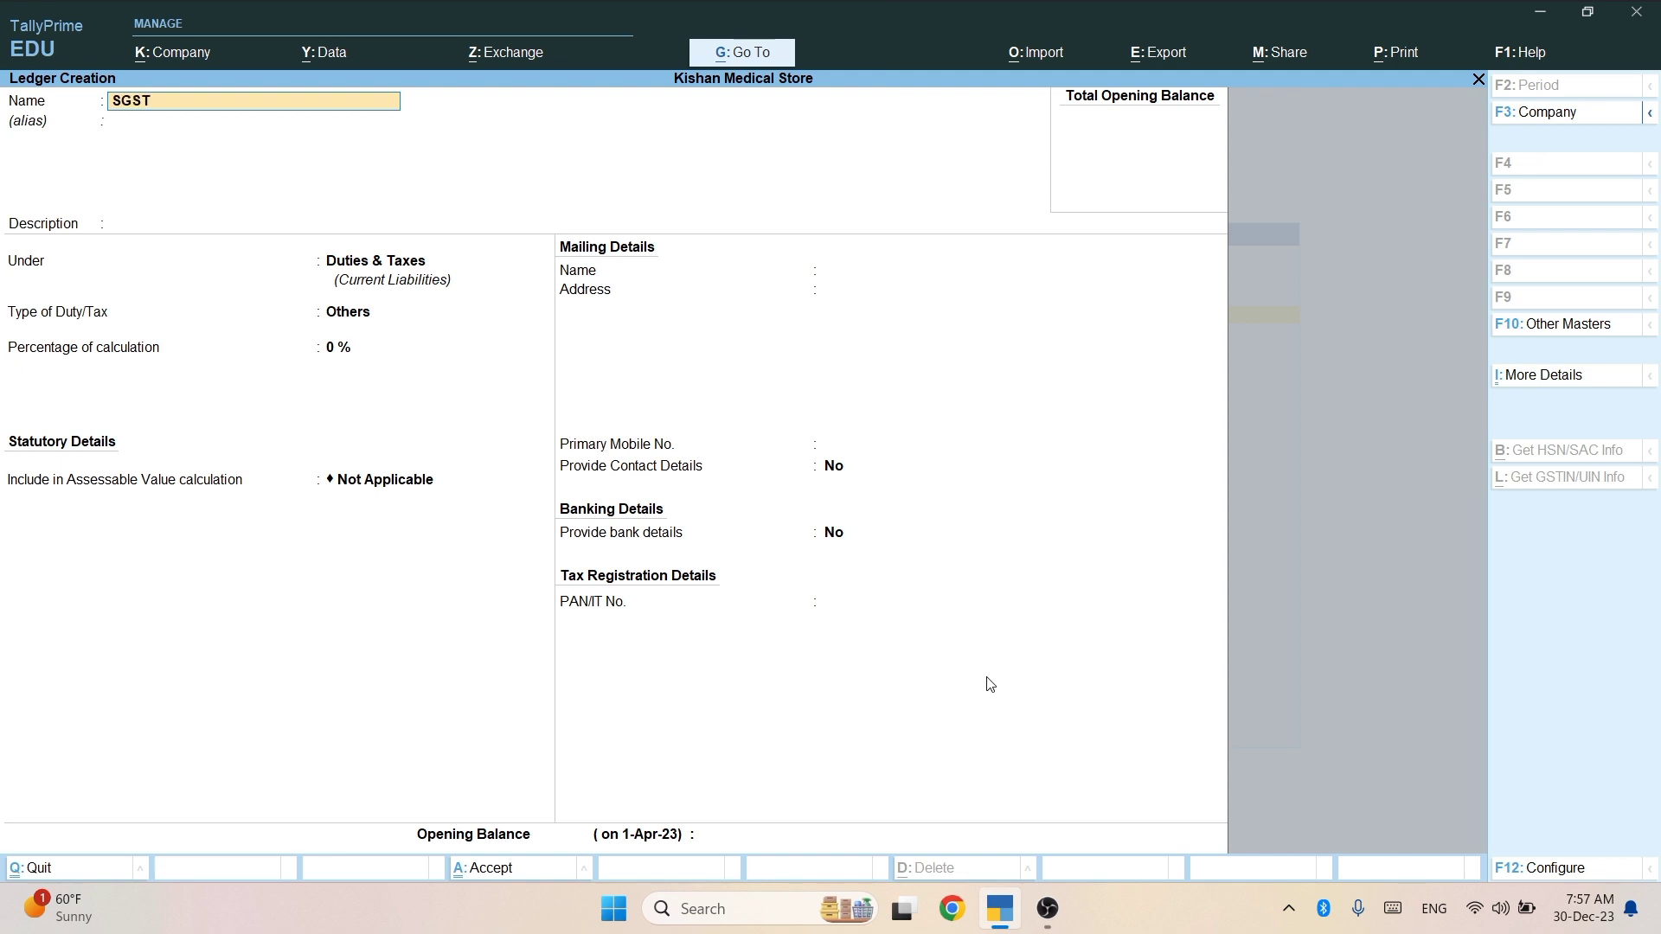
key(Return)
key(Return)
key(Return)
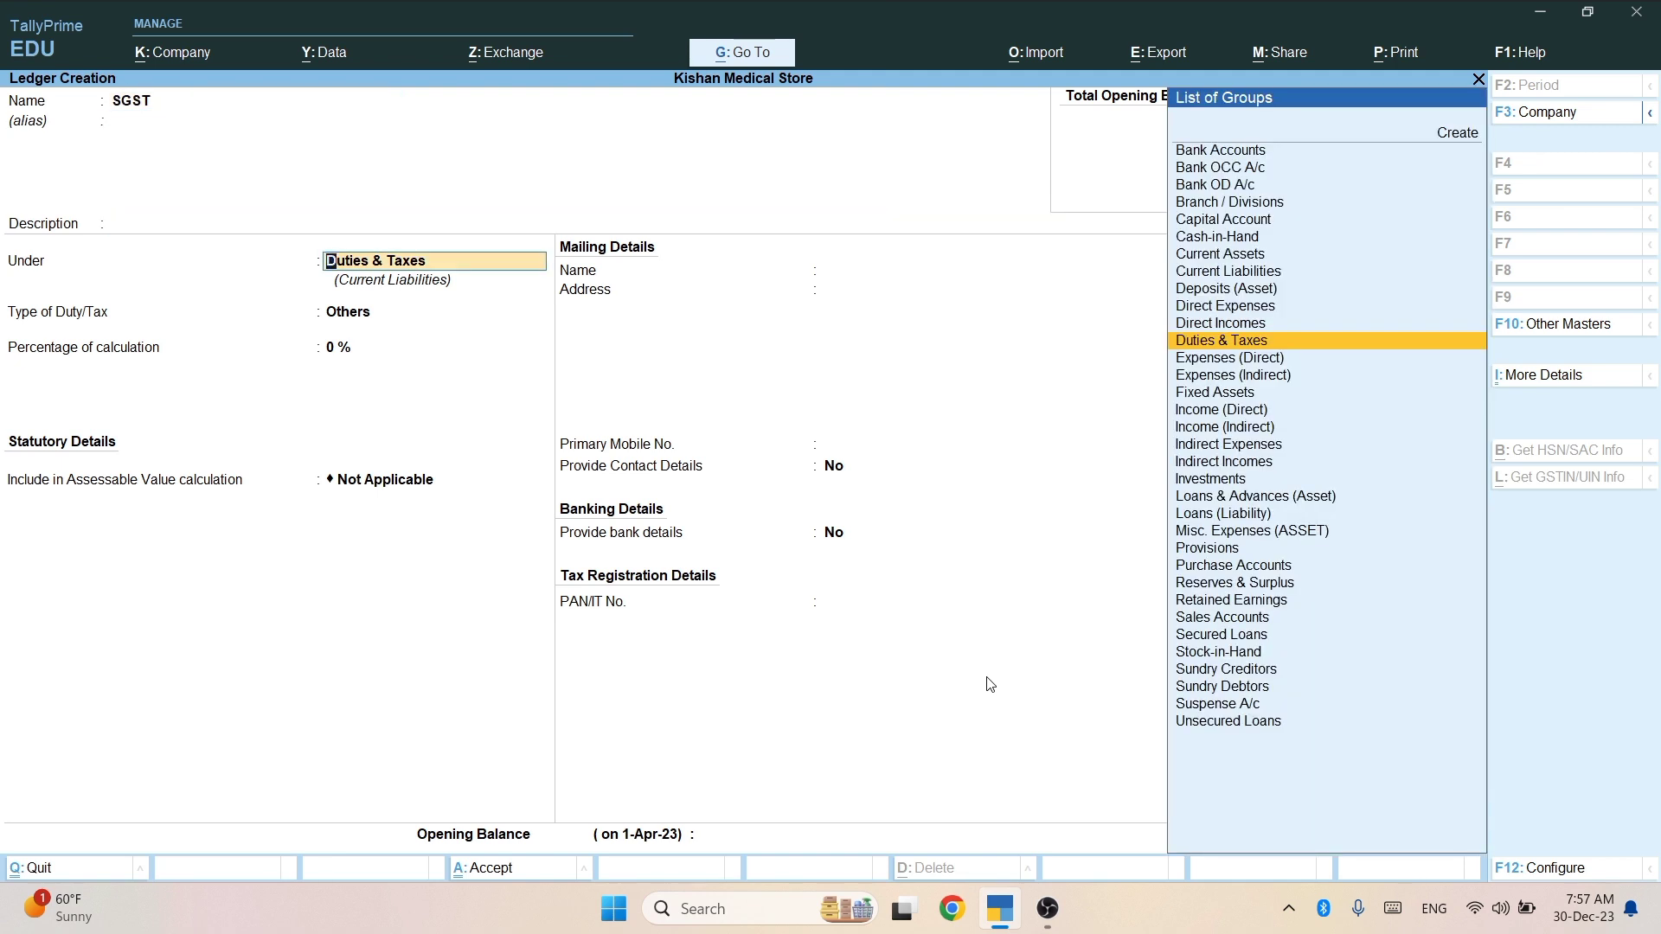
key(Return)
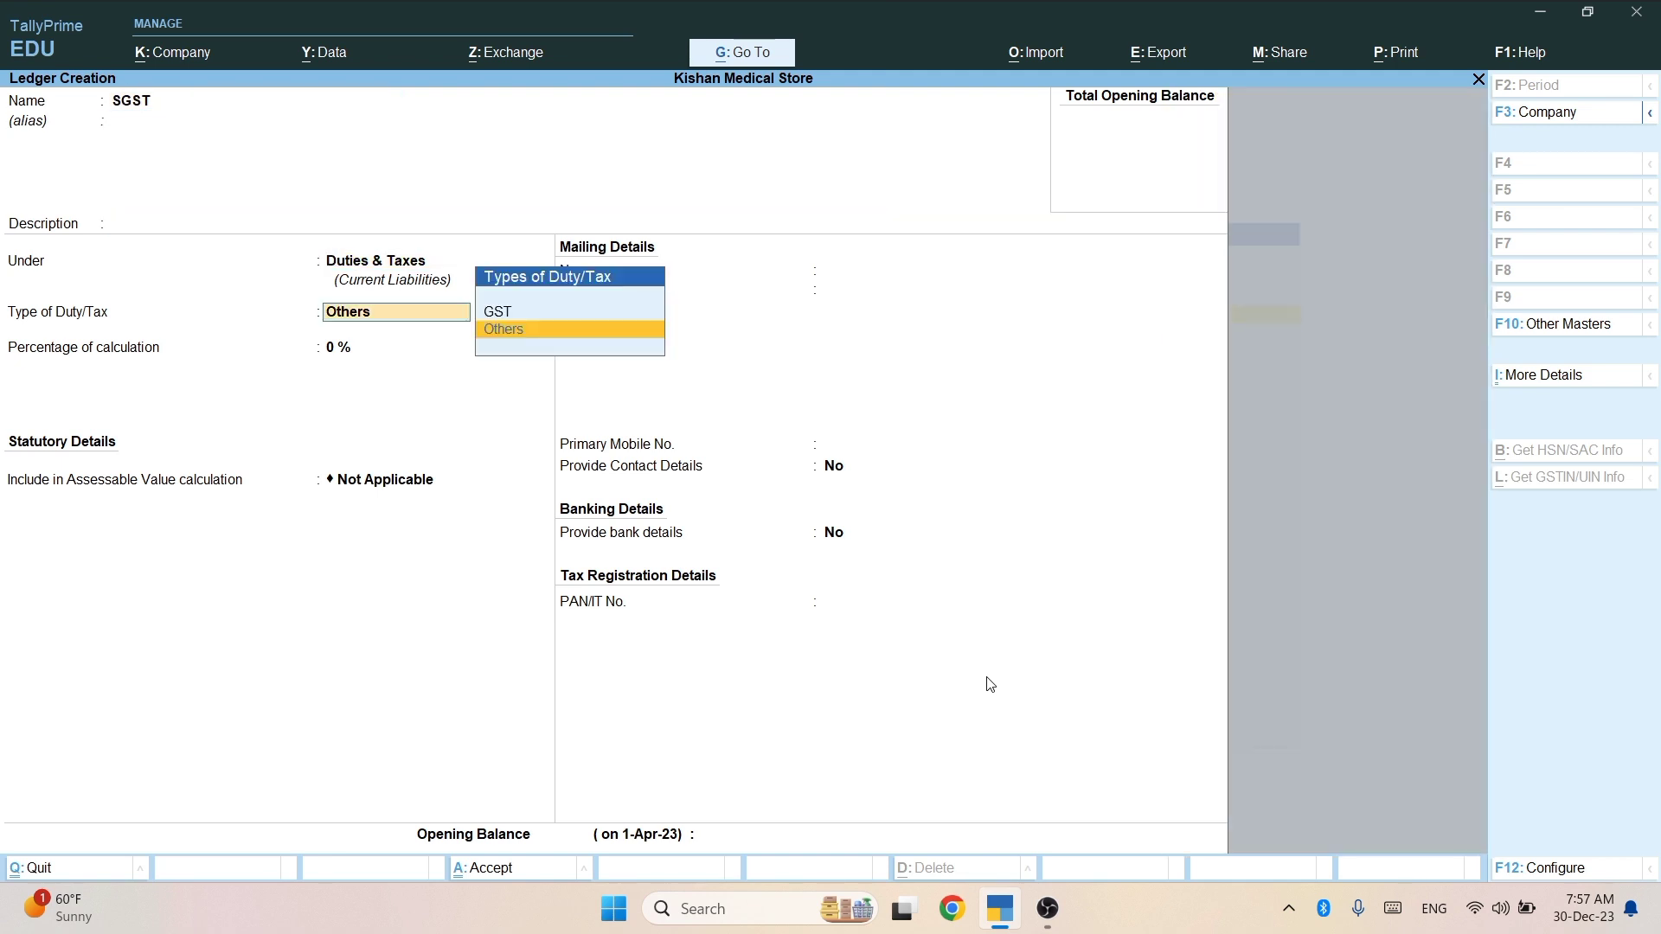
key(Up)
key(Return)
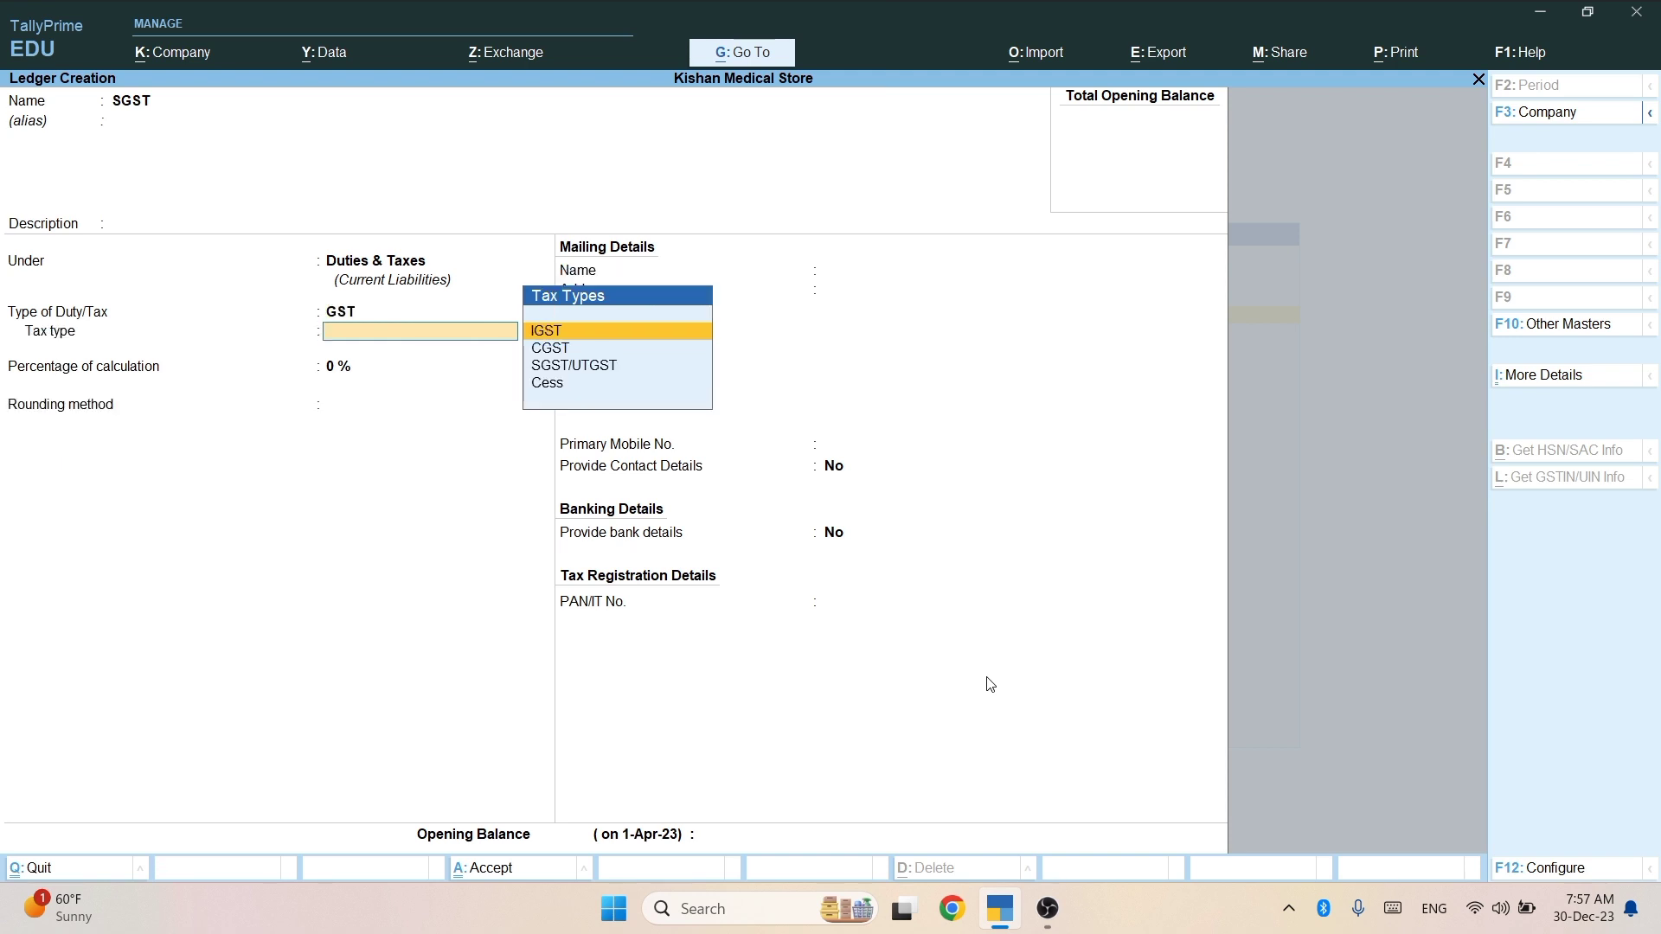
key(Down)
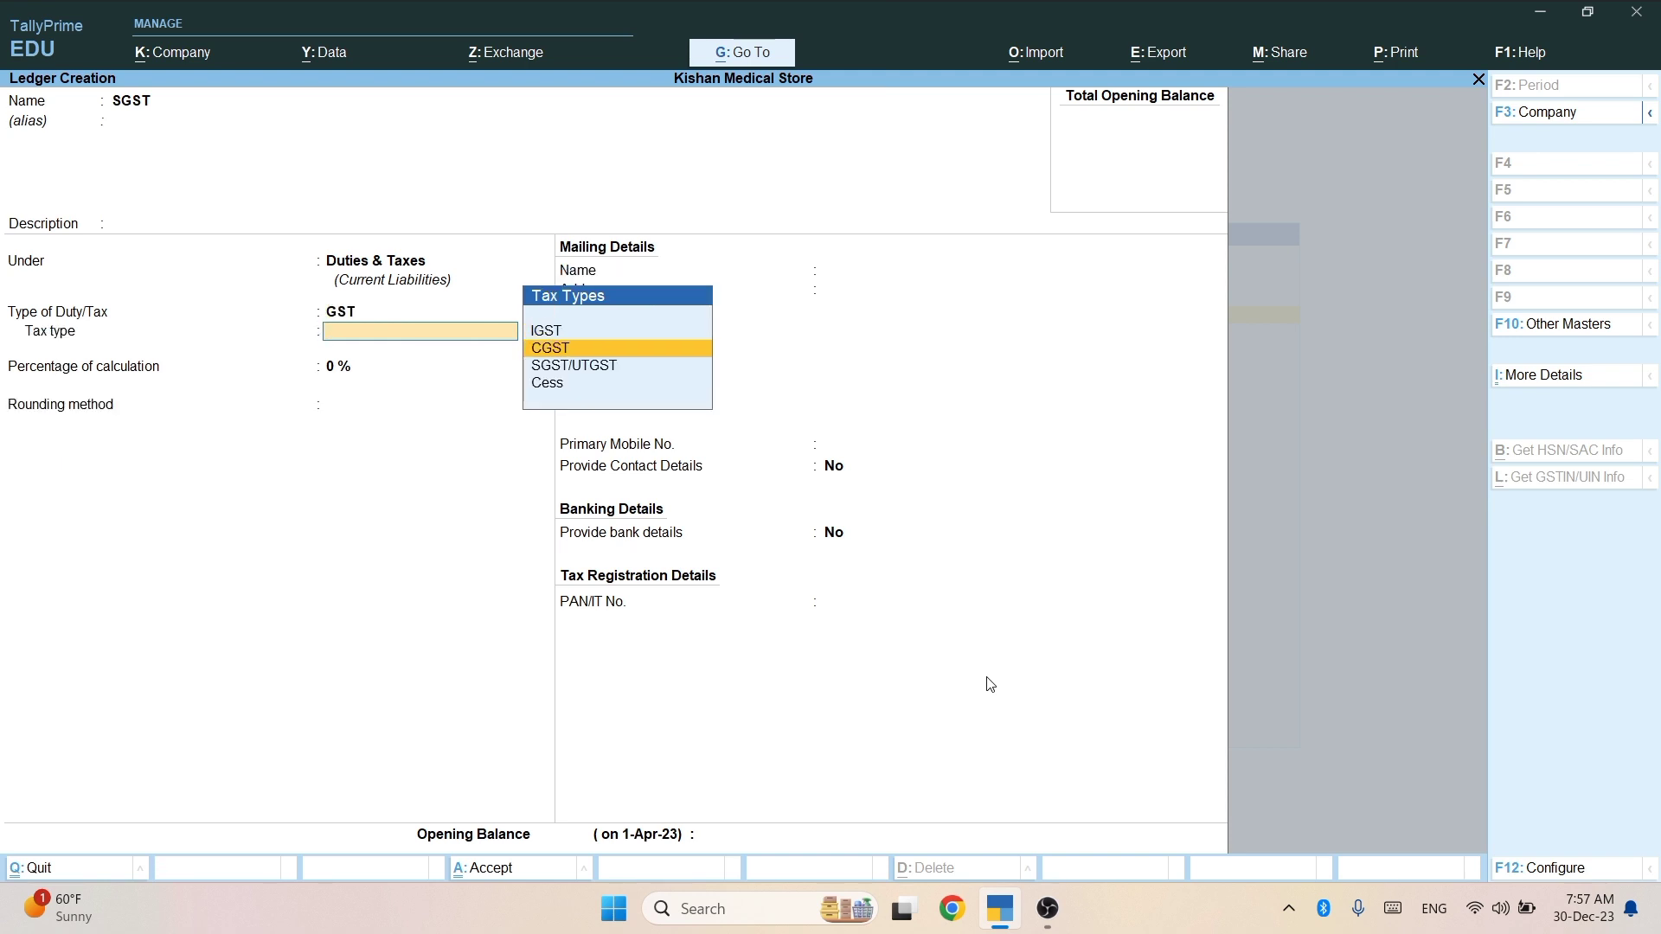
key(Down)
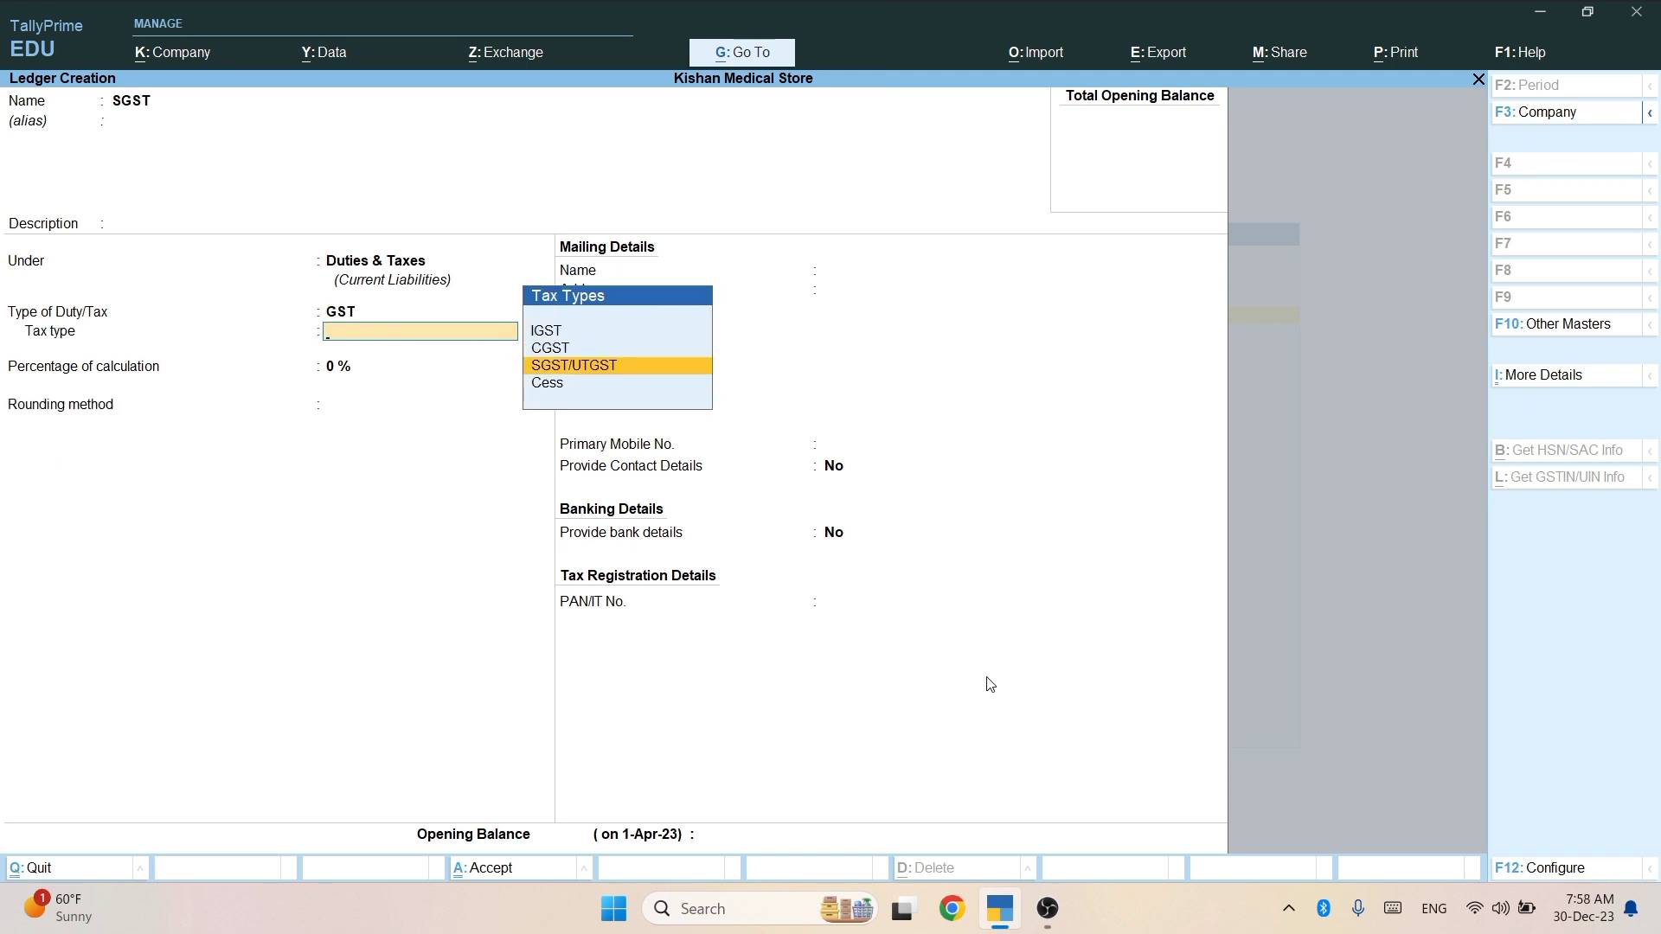
key(Return)
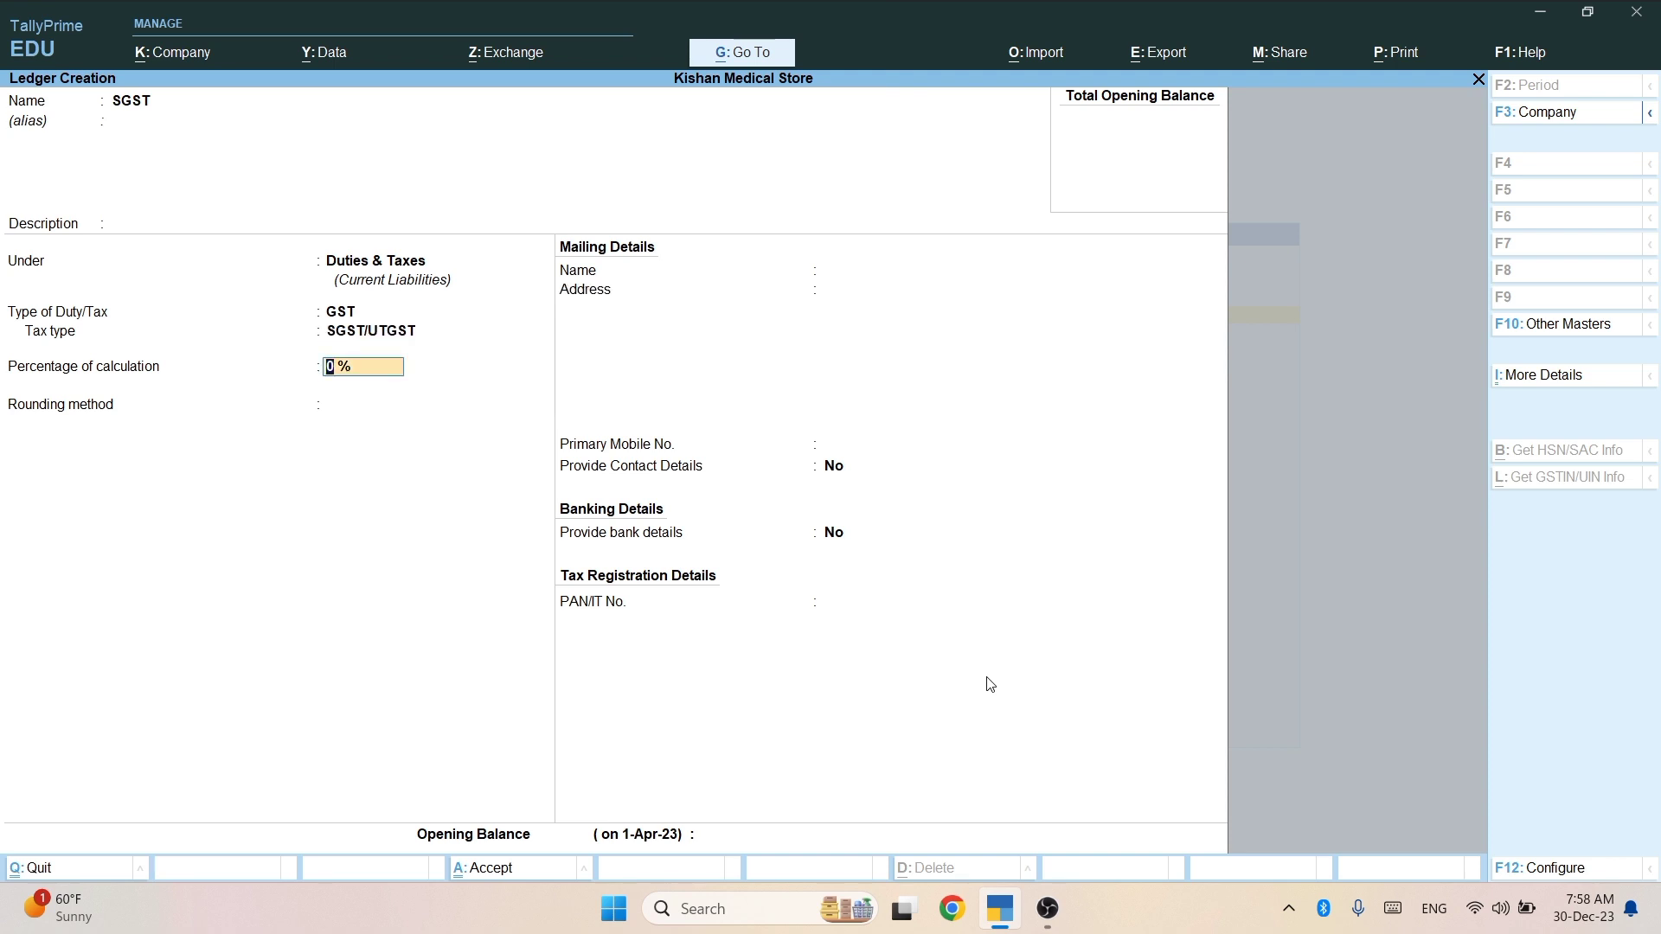
key(ctrl+a)
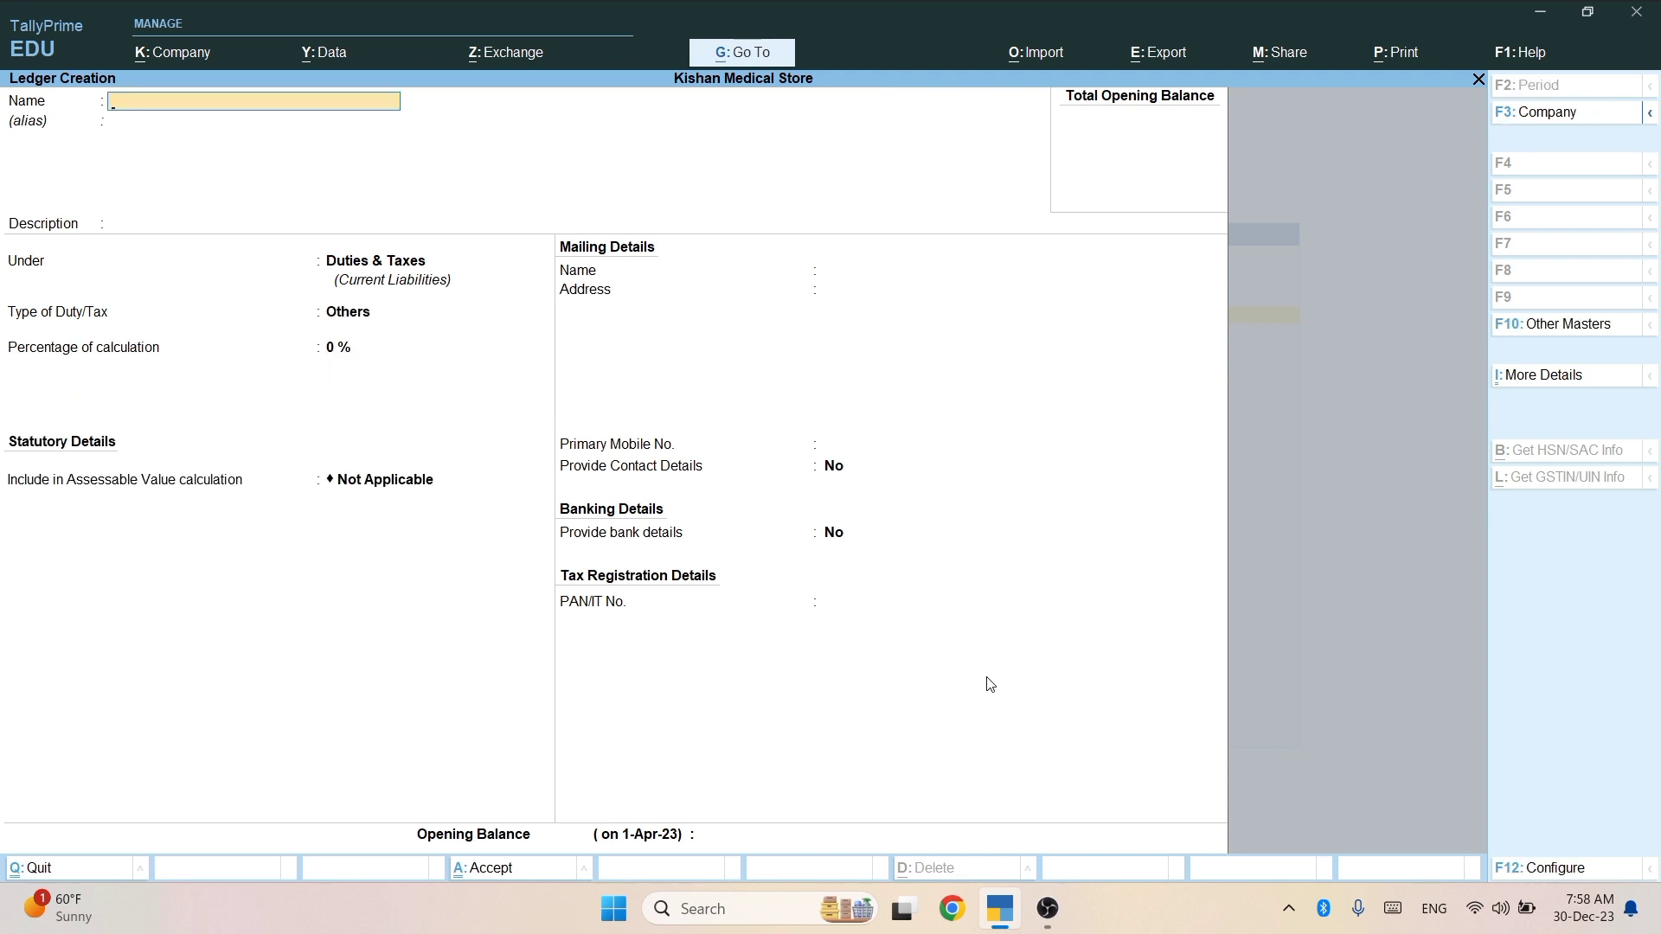
Create and save an IGST ledger under Duties & Taxes, duty type GST, tax type IGST.
text(IGST)
key(Return)
key(Return)
key(Return)
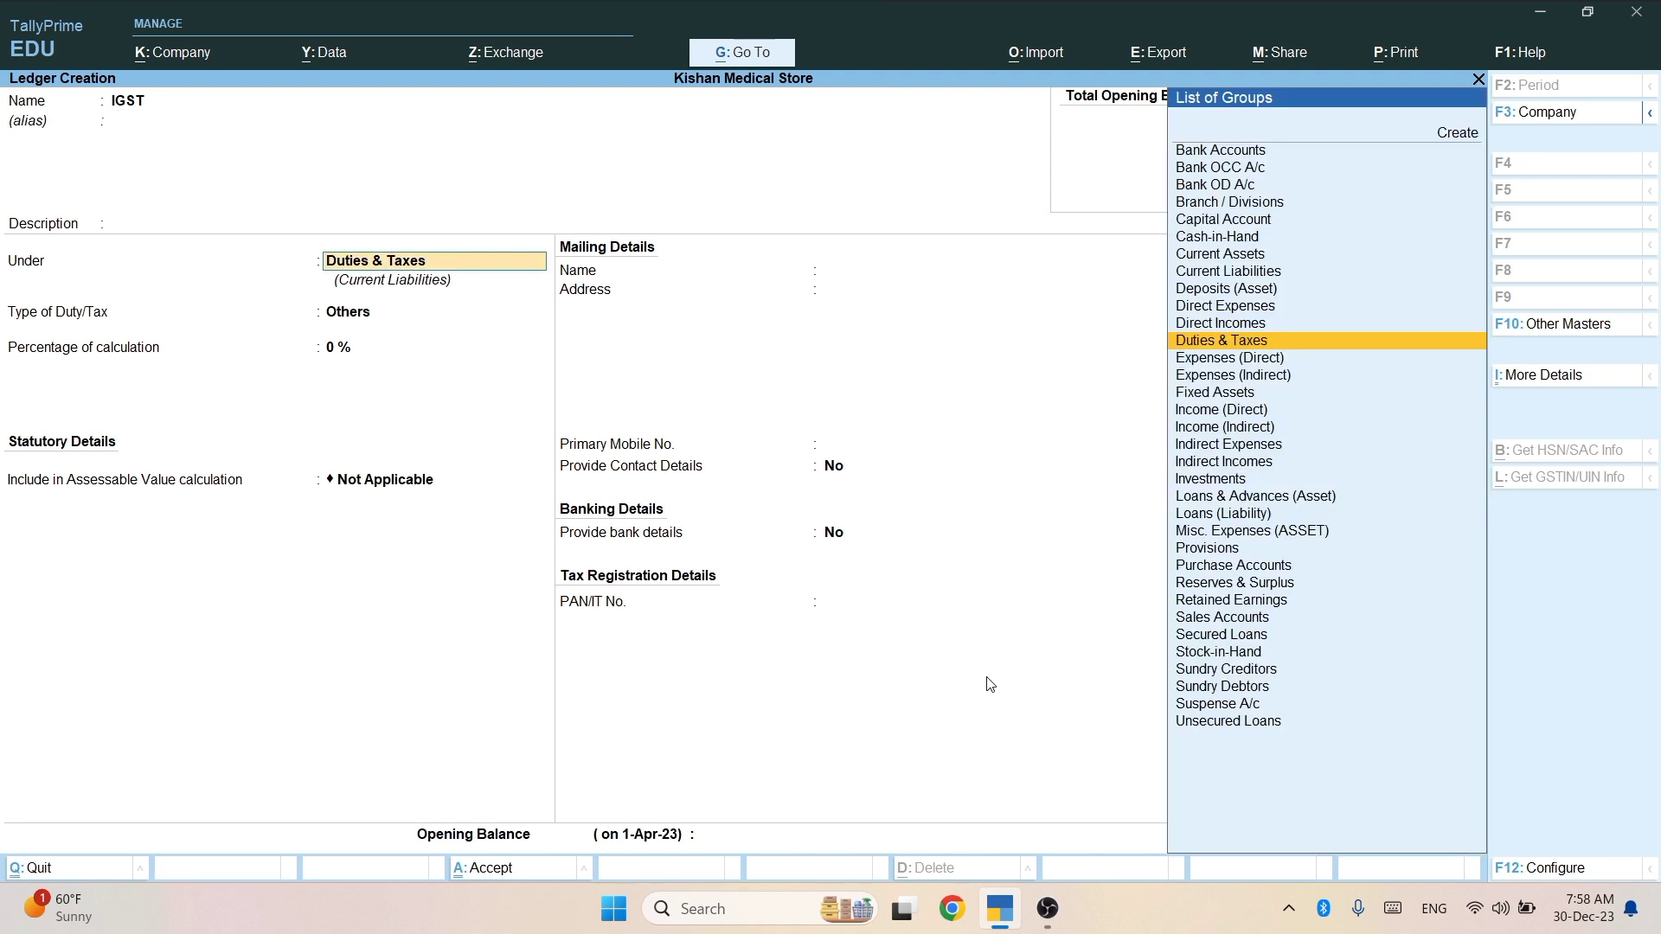
key(Return)
key(Up)
key(Return)
key(Down)
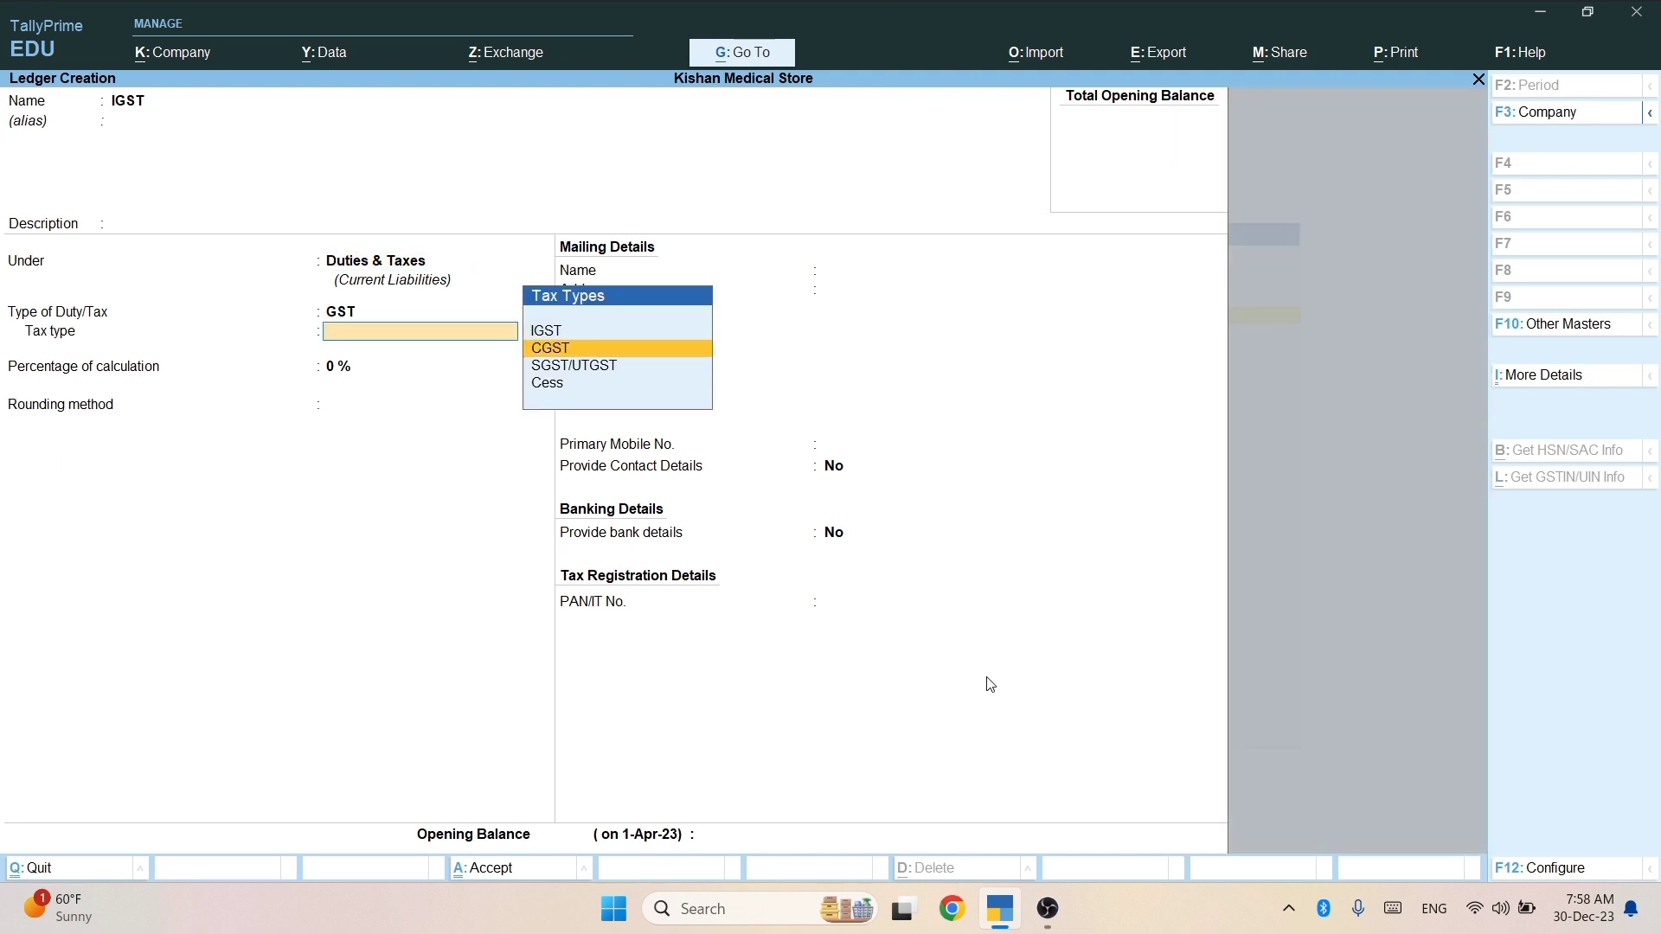
key(Up)
key(Return)
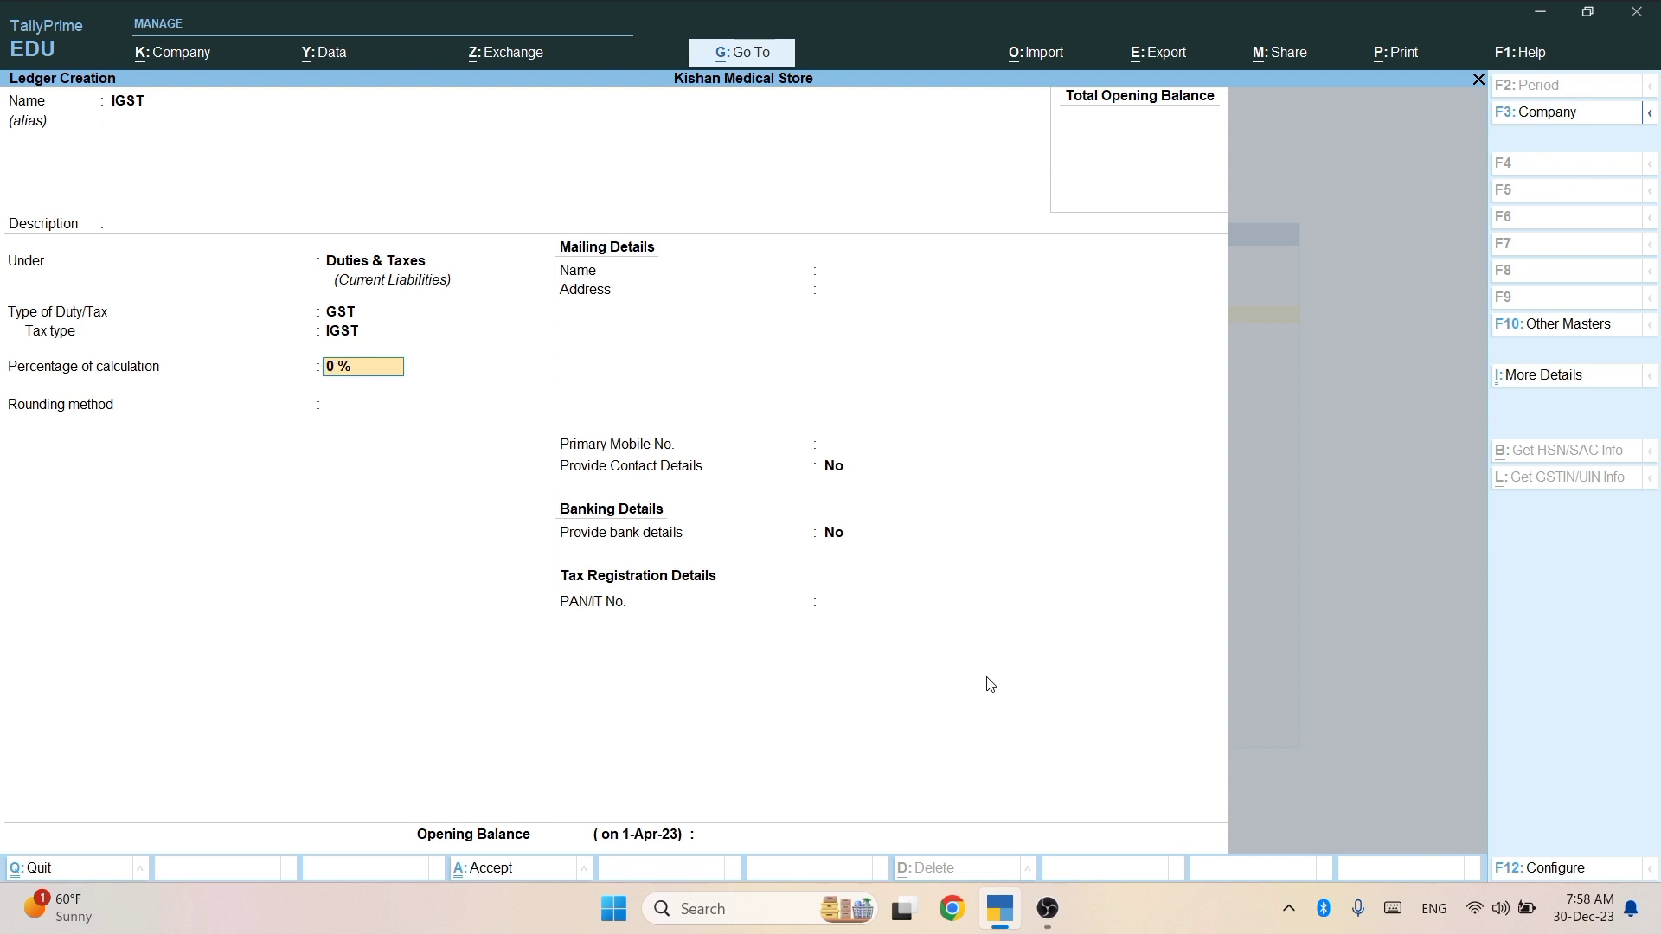
key(ctrl)
key(ctrl+a)
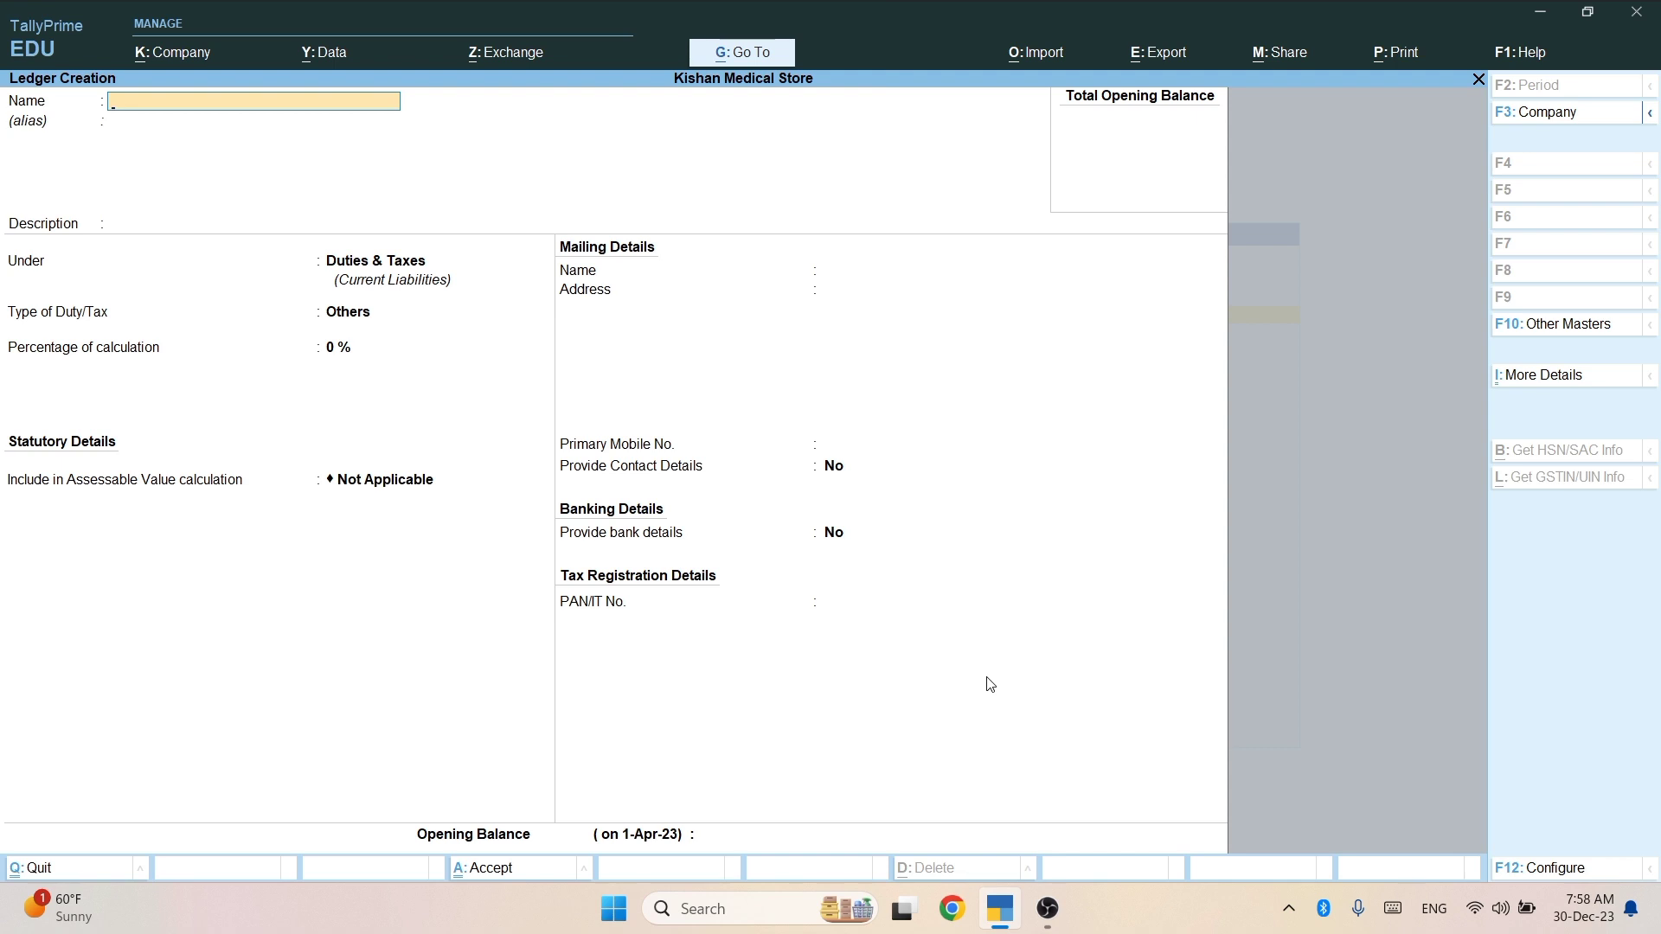
Create and save an OFFICE ledger under Indirect Expenses, type Not Applicable.
text(OFFICE)
key(Return)
key(Return)
key(Return)
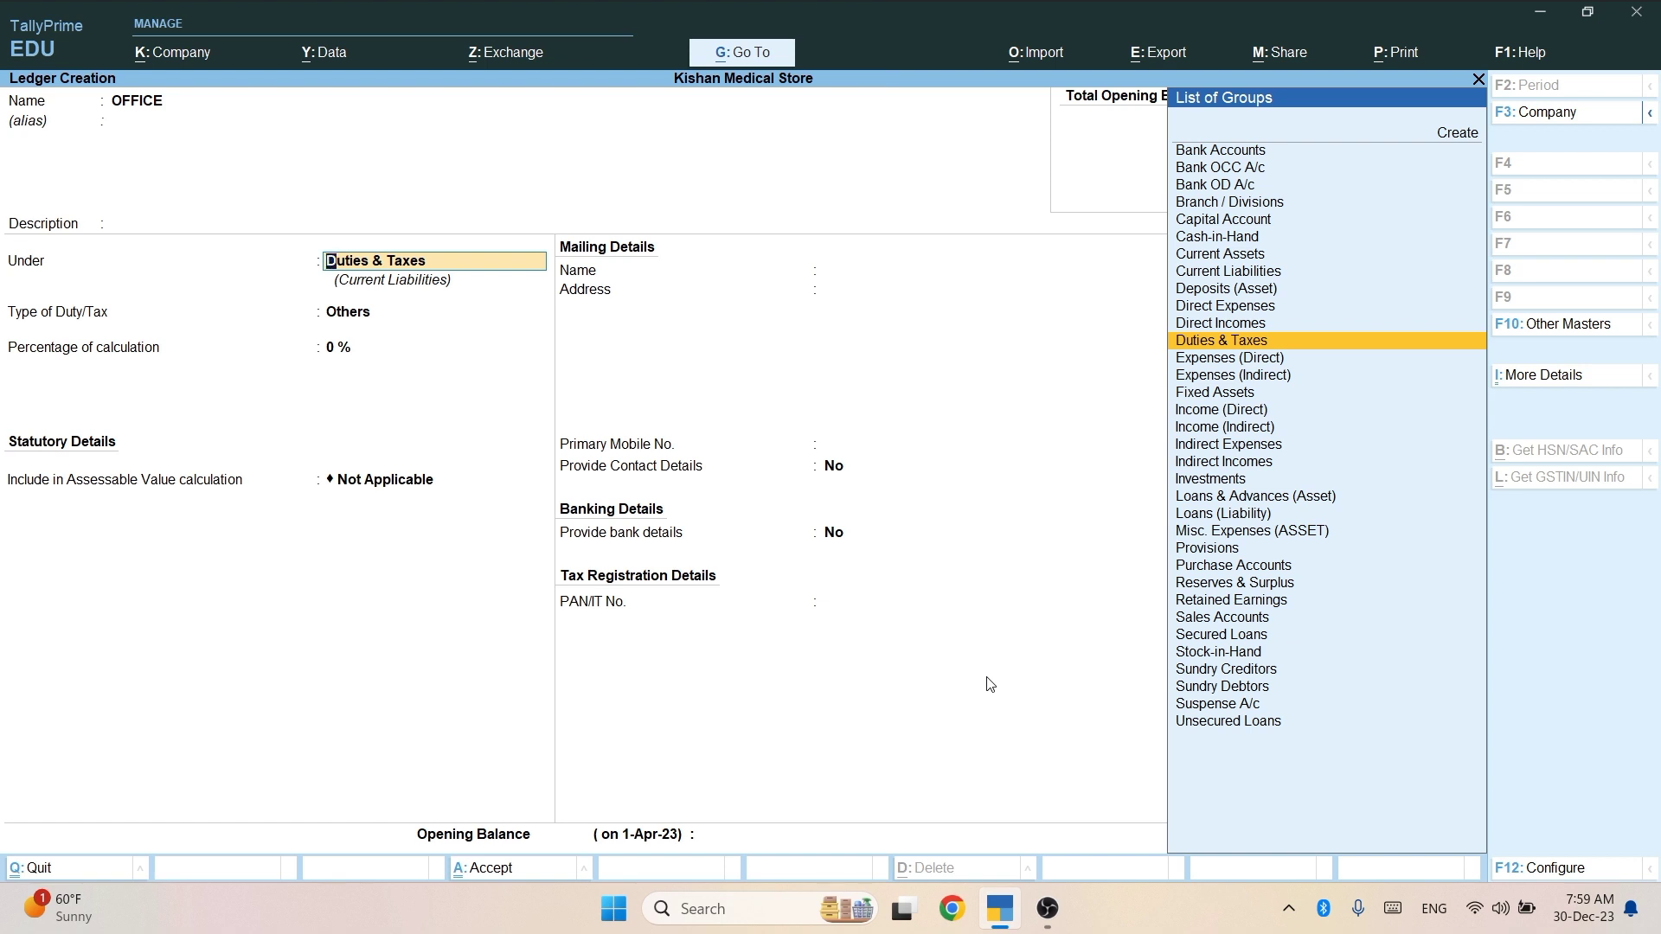
text(IN)
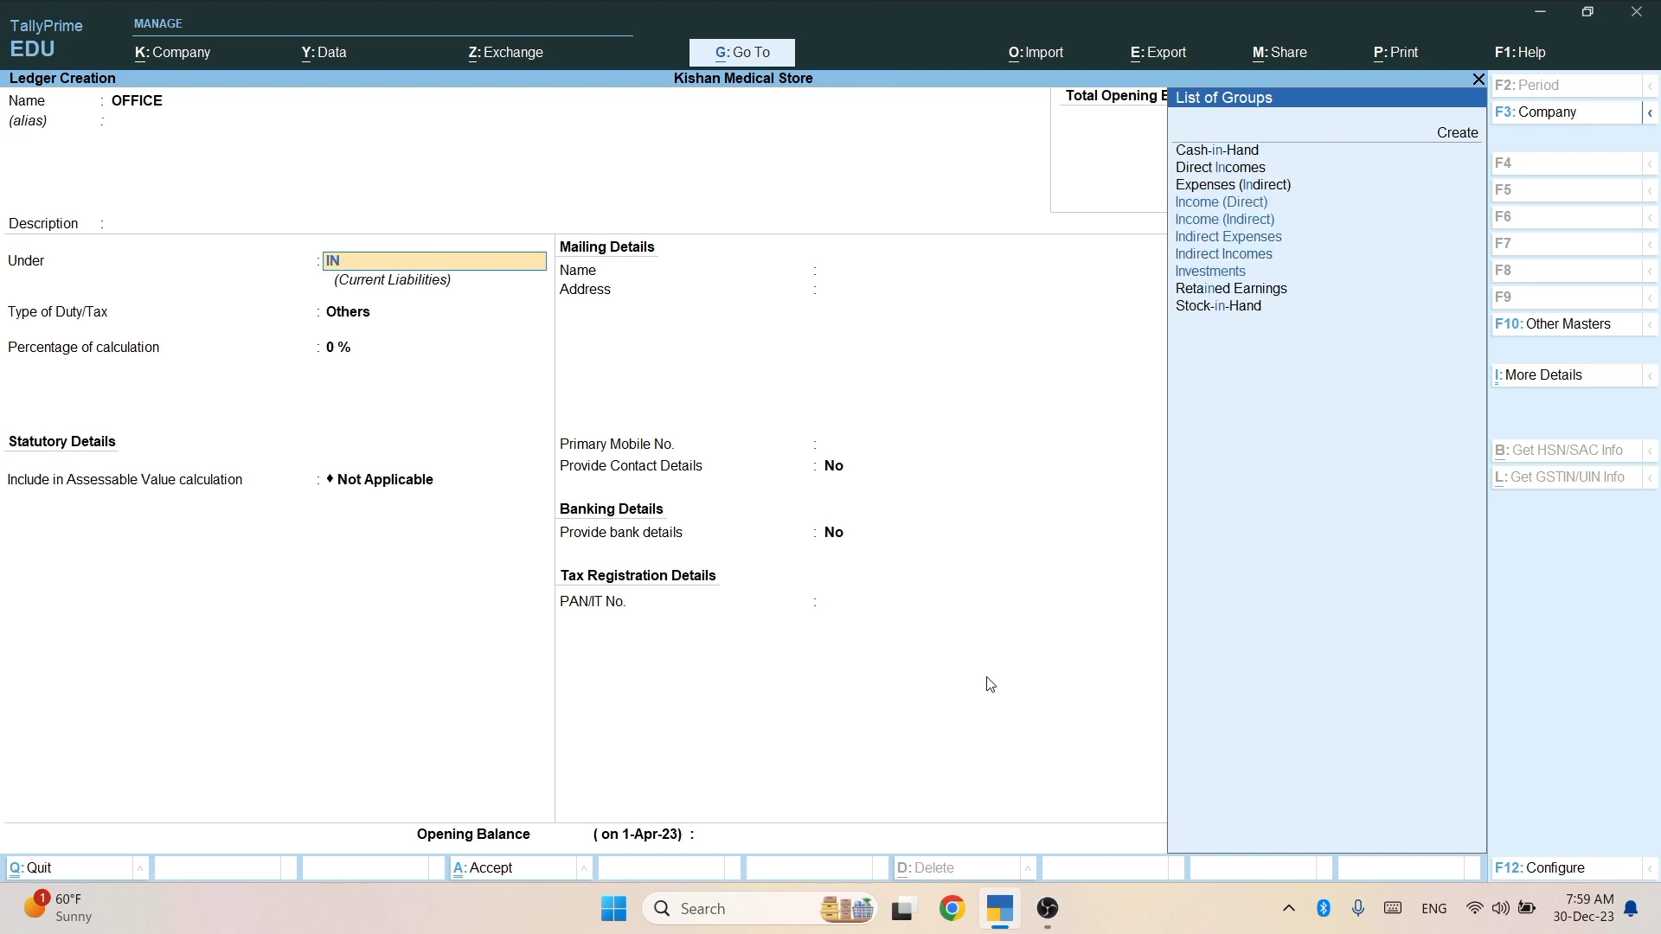
key(Down)
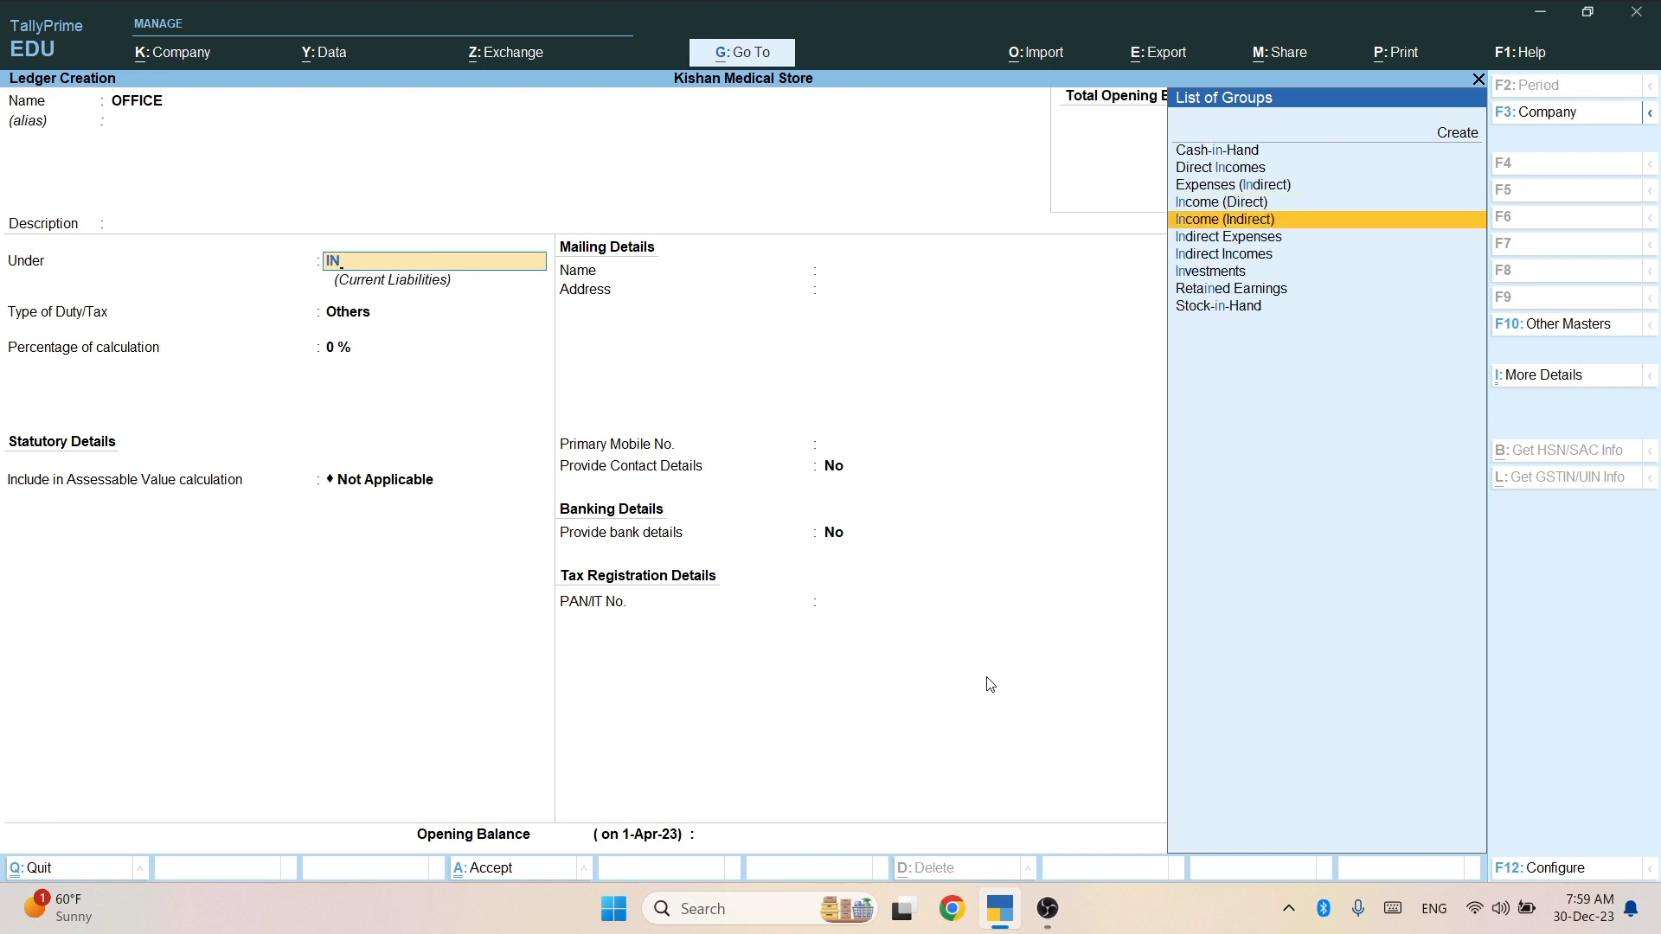
key(Down)
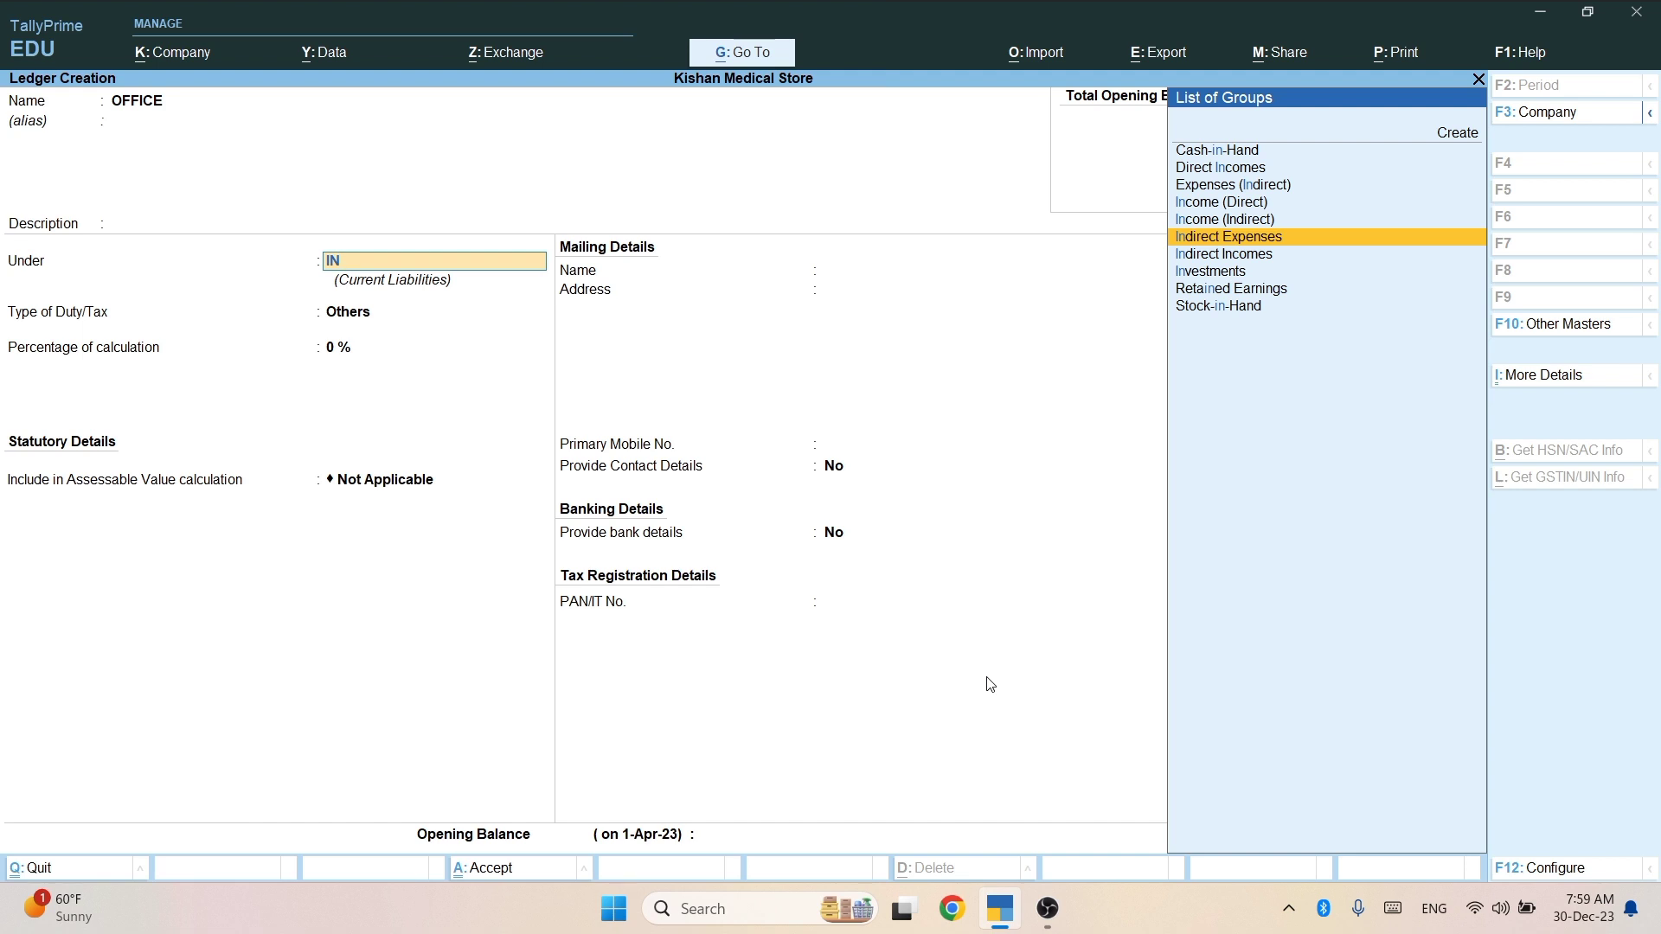
key(Return)
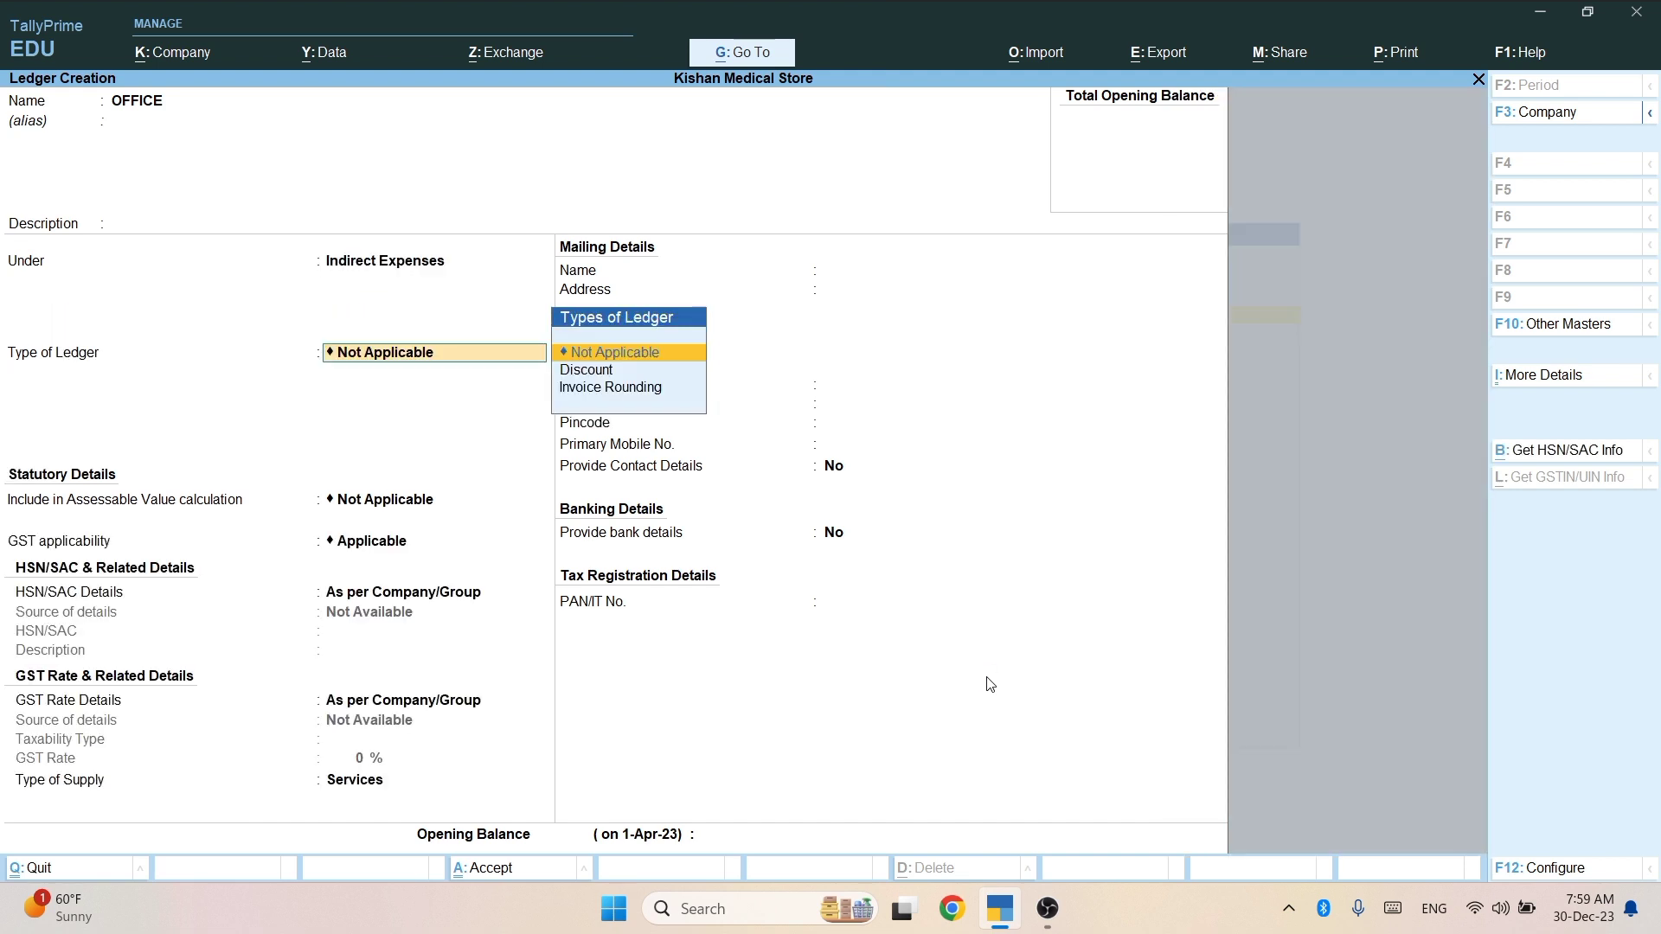
key(Return)
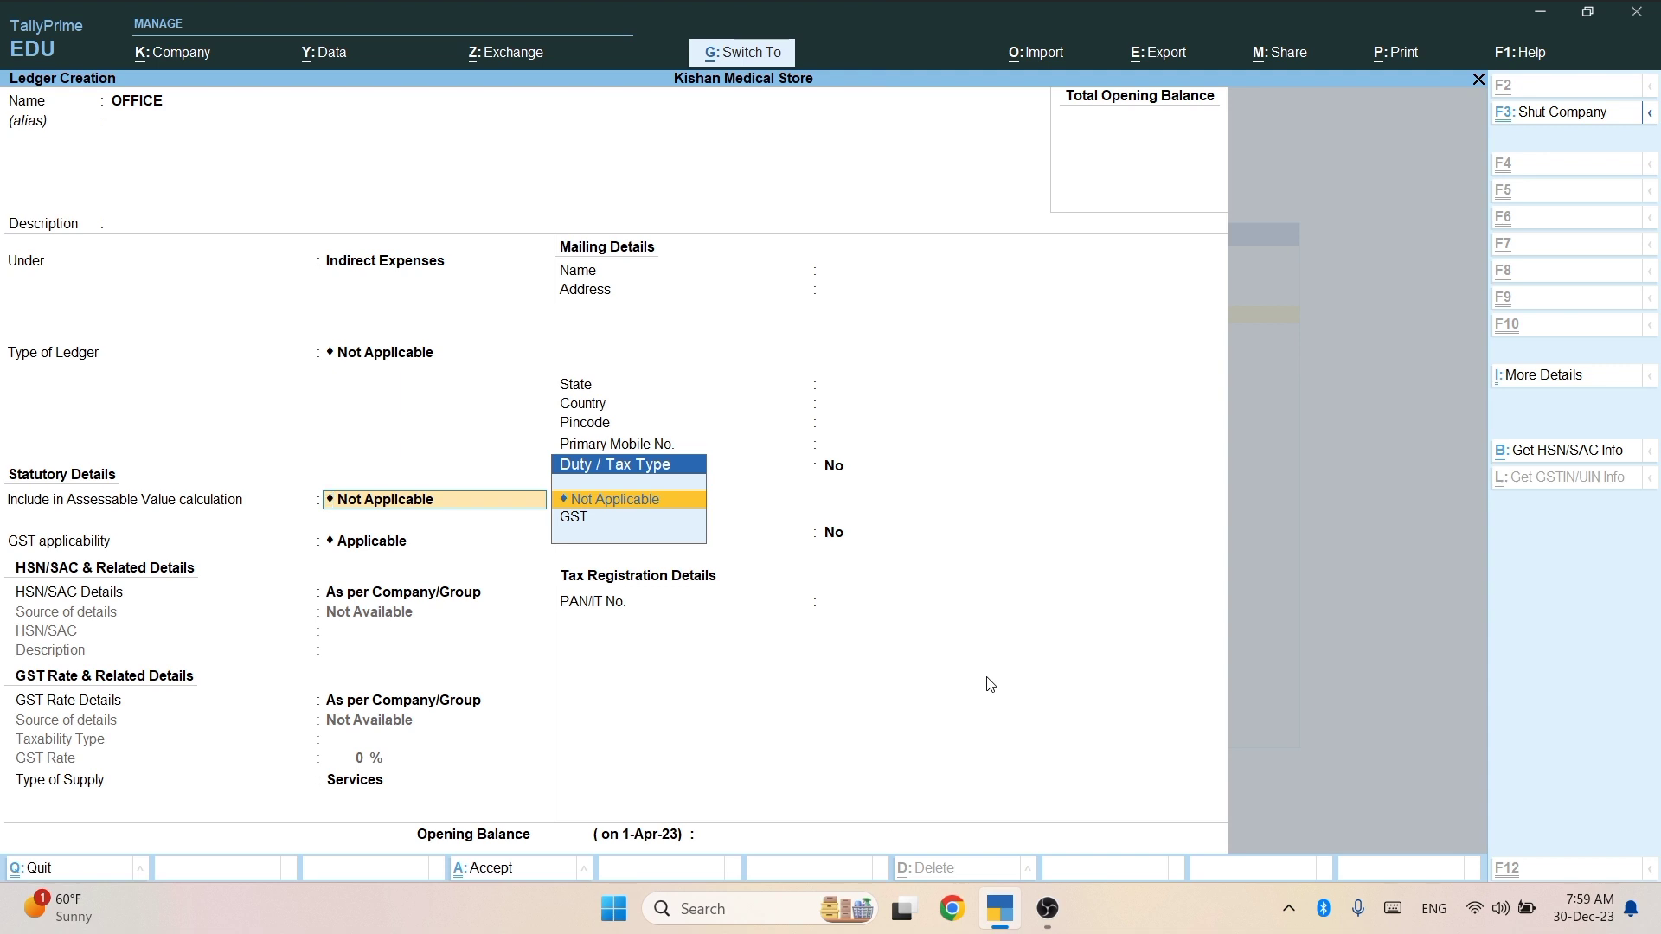
key(ctrl+a)
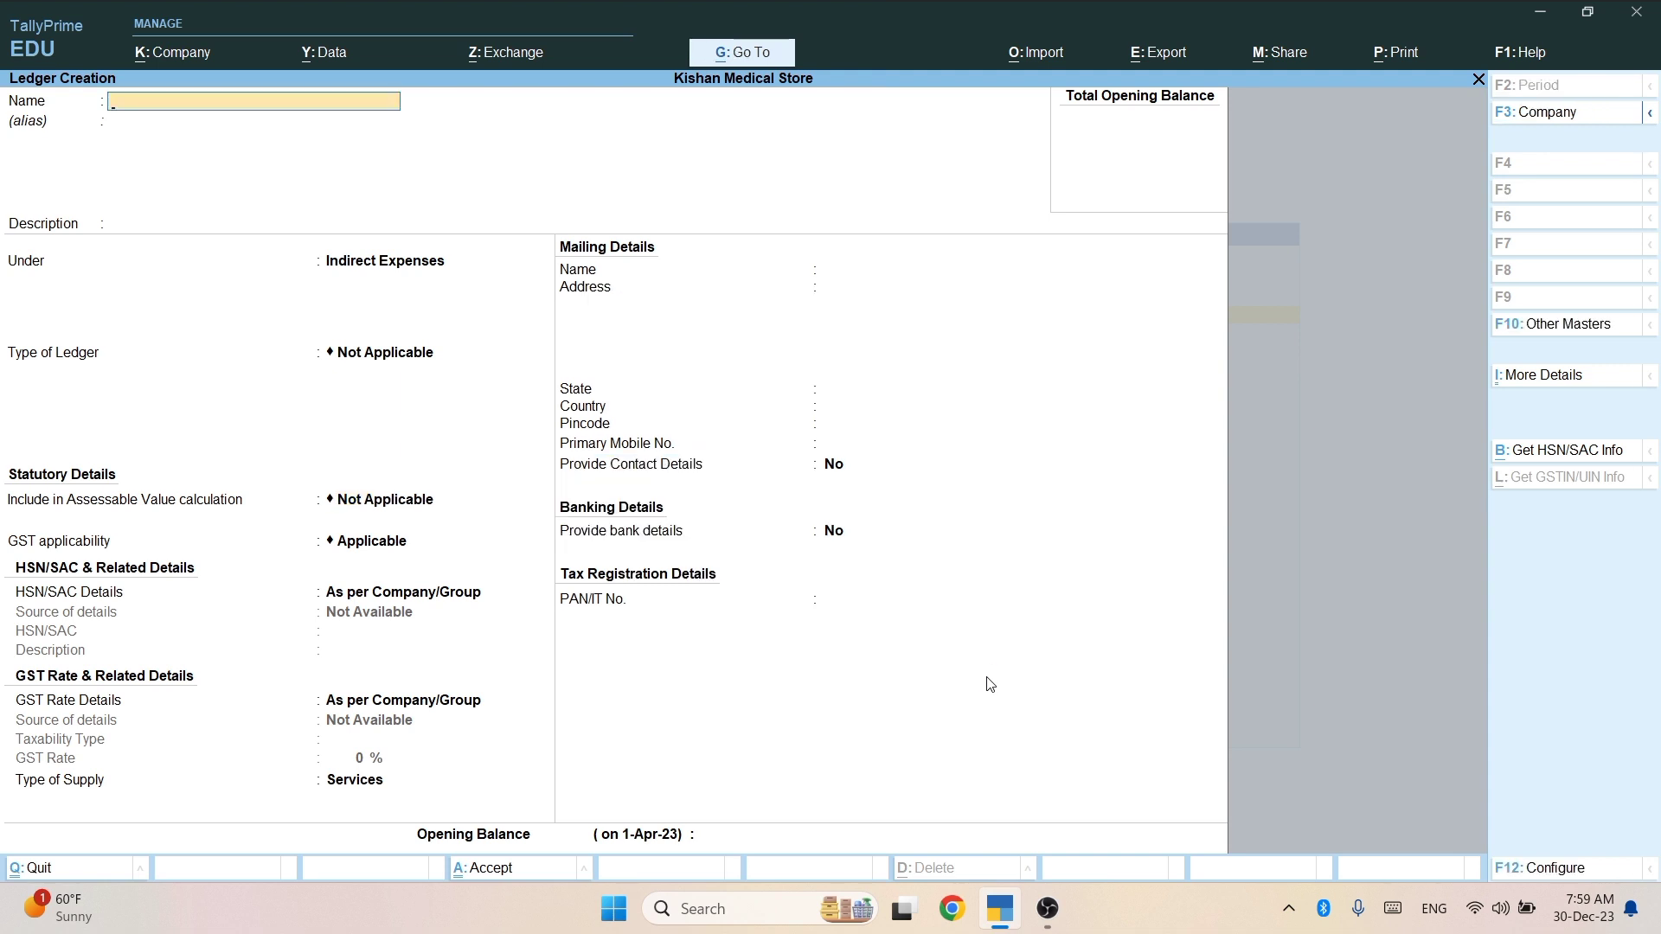
Name the next ledger RENT and keep Indirect Expenses as its group.
text(RENT)
key(Return)
key(Return)
key(Return)
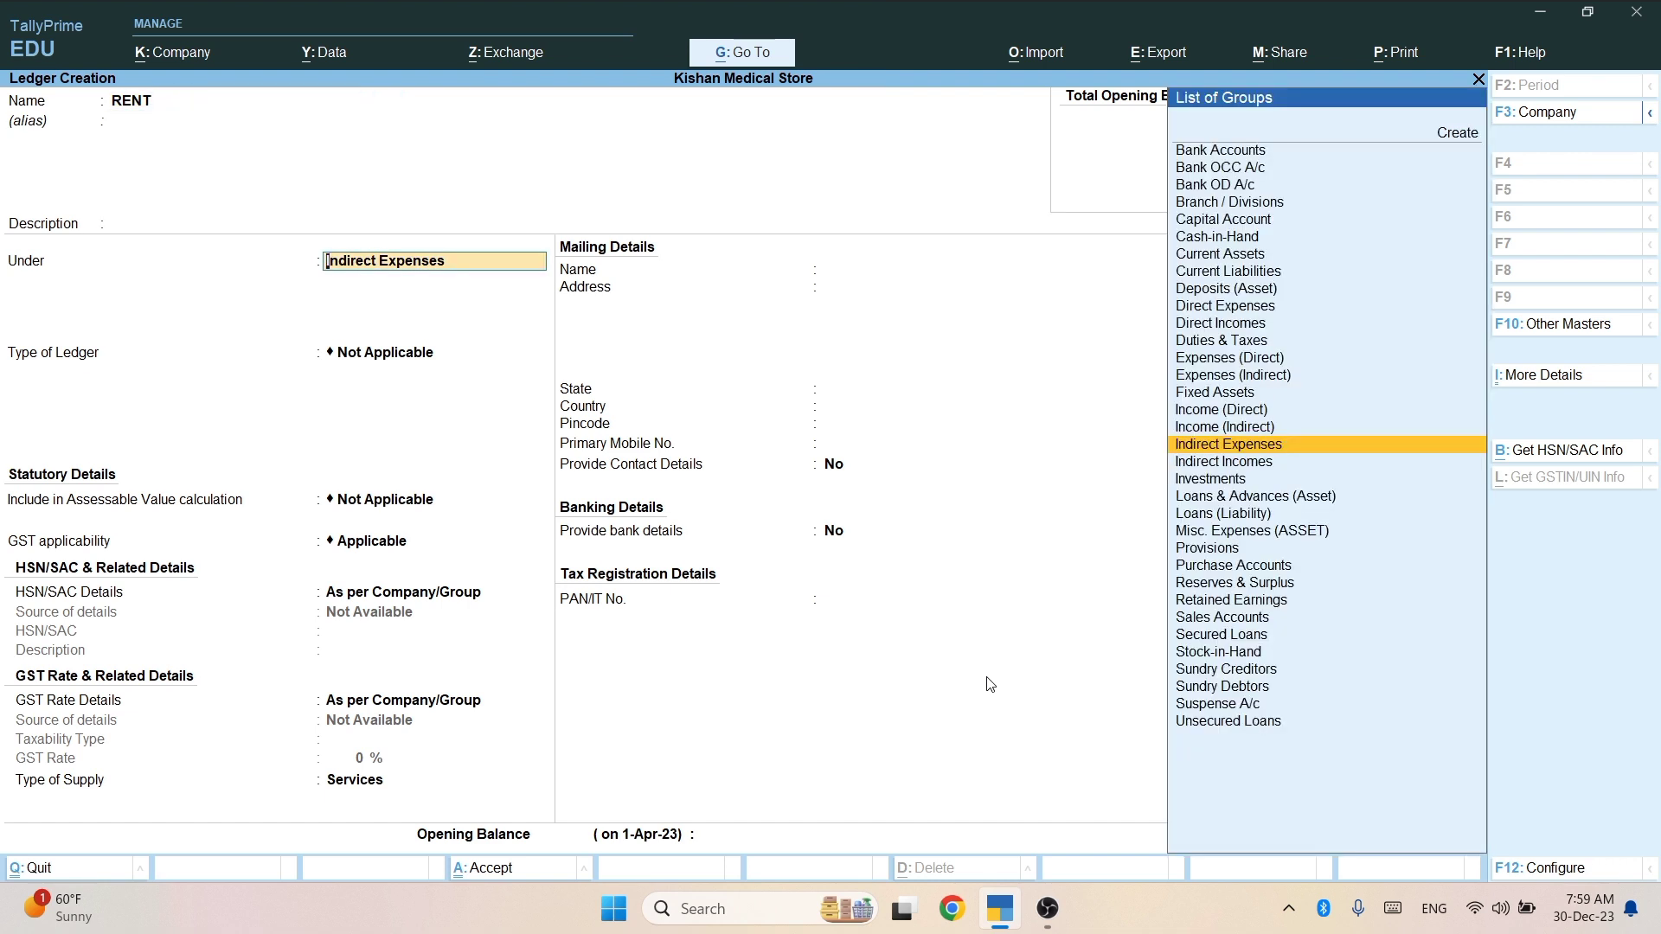
key(Return)
Save the RENT ledger, then create and save a SALARY ledger under Indirect Expenses.
key(ctrl+a)
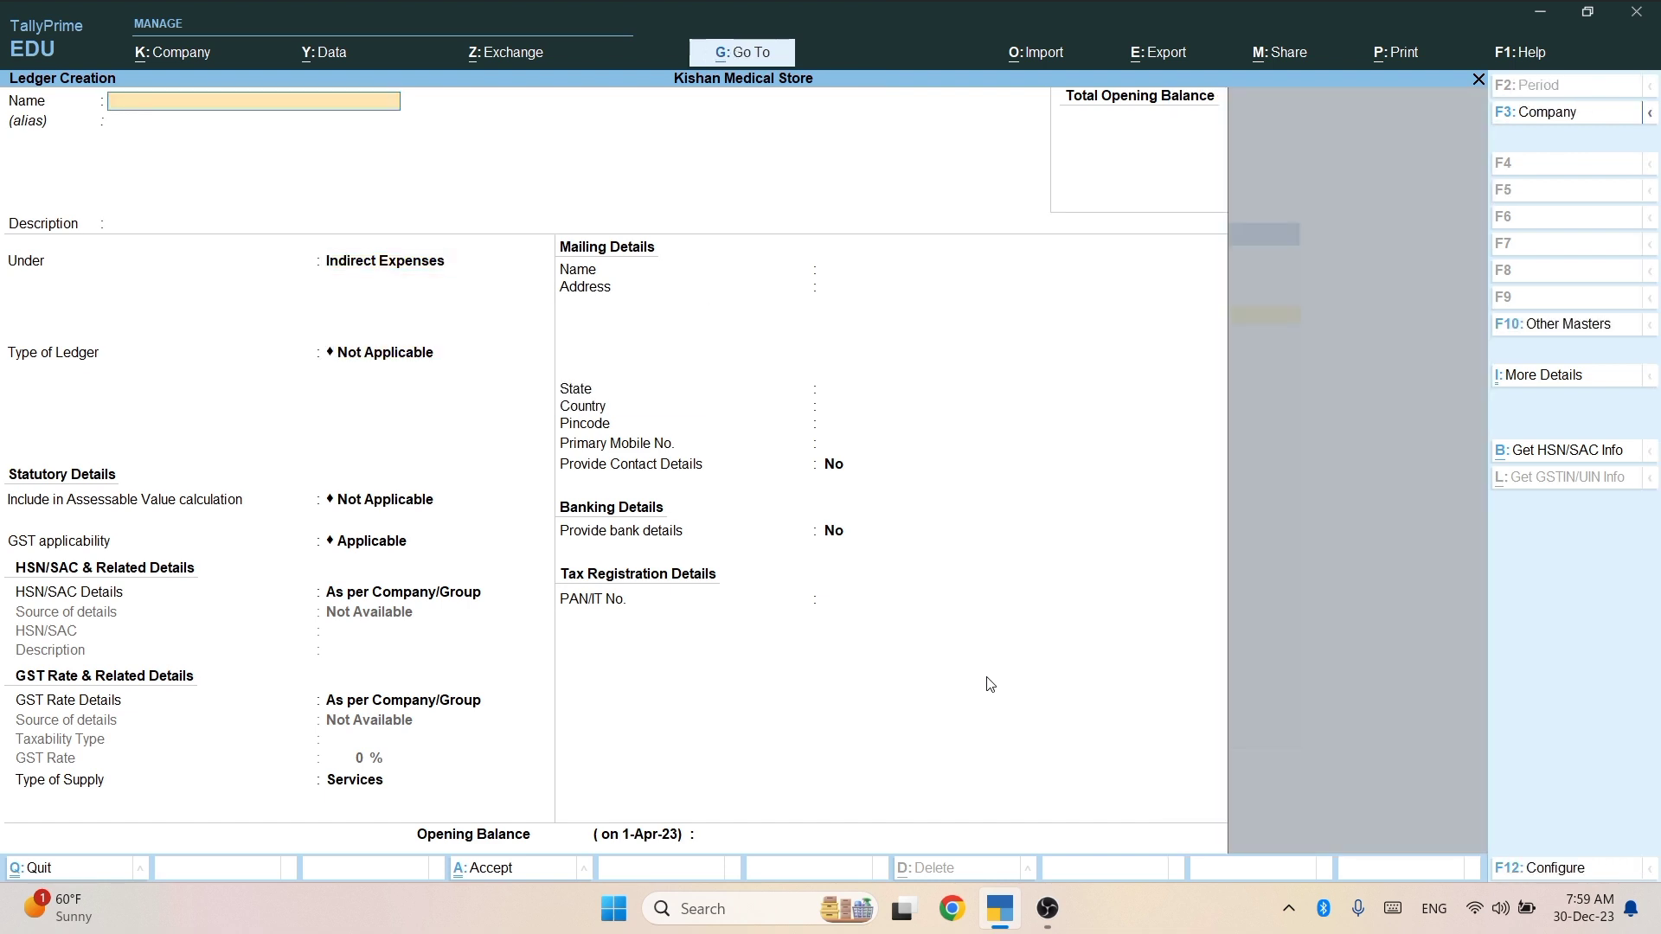
text(SALARY)
key(Return)
key(Return)
key(Return)
key(Return)
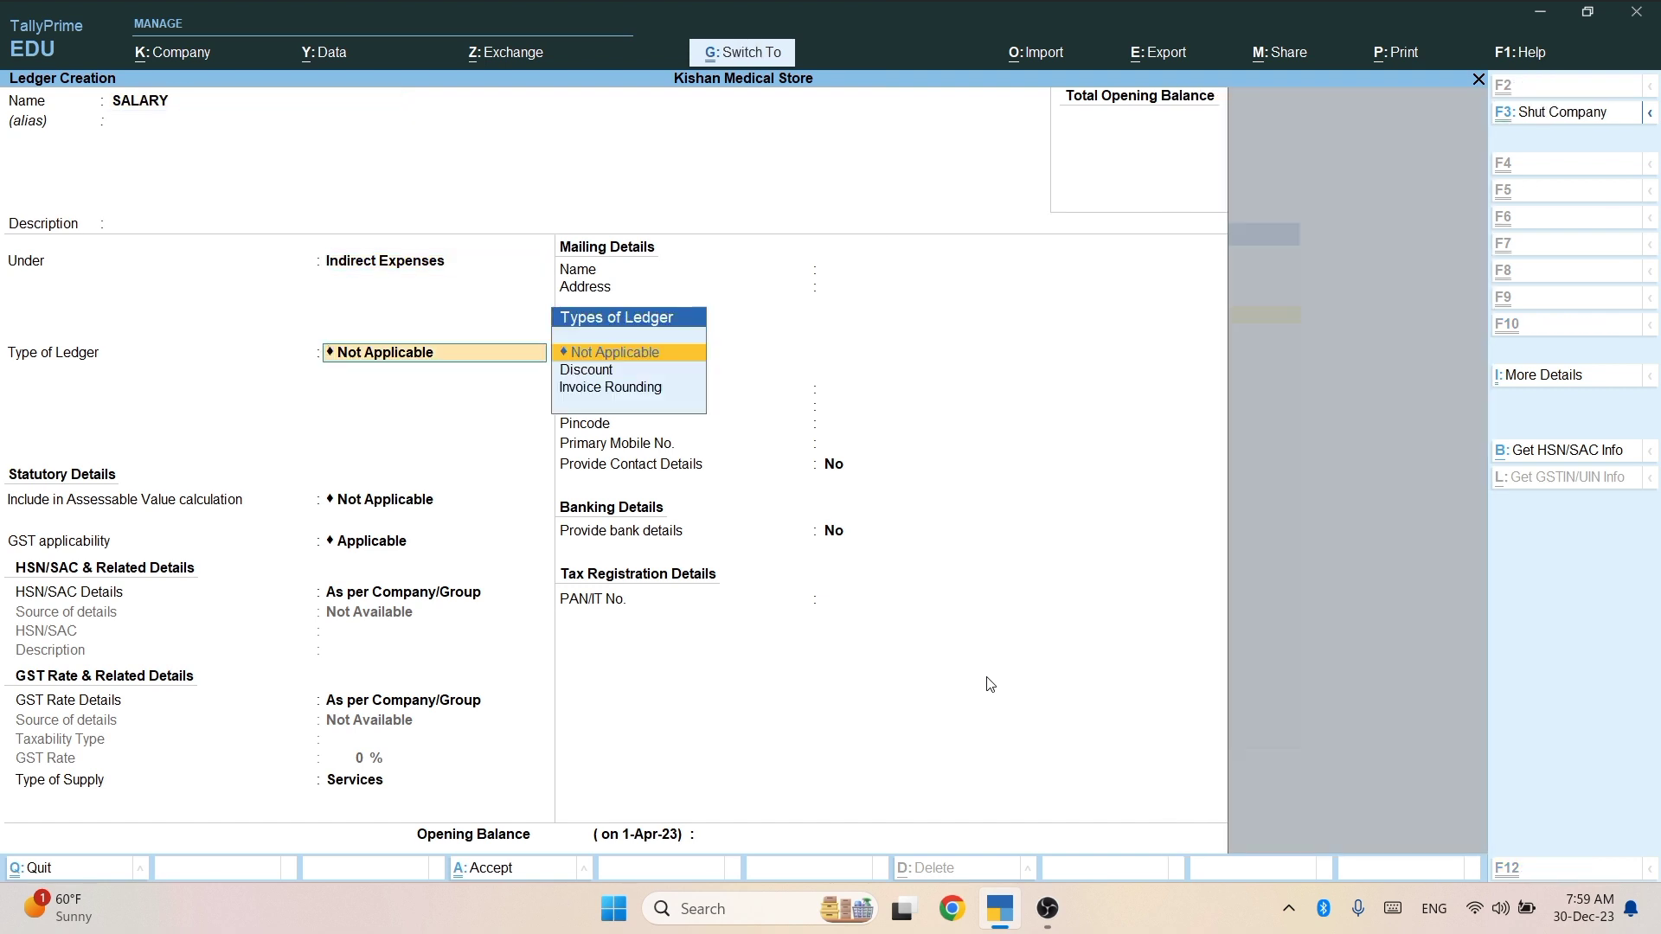
key(ctrl+a)
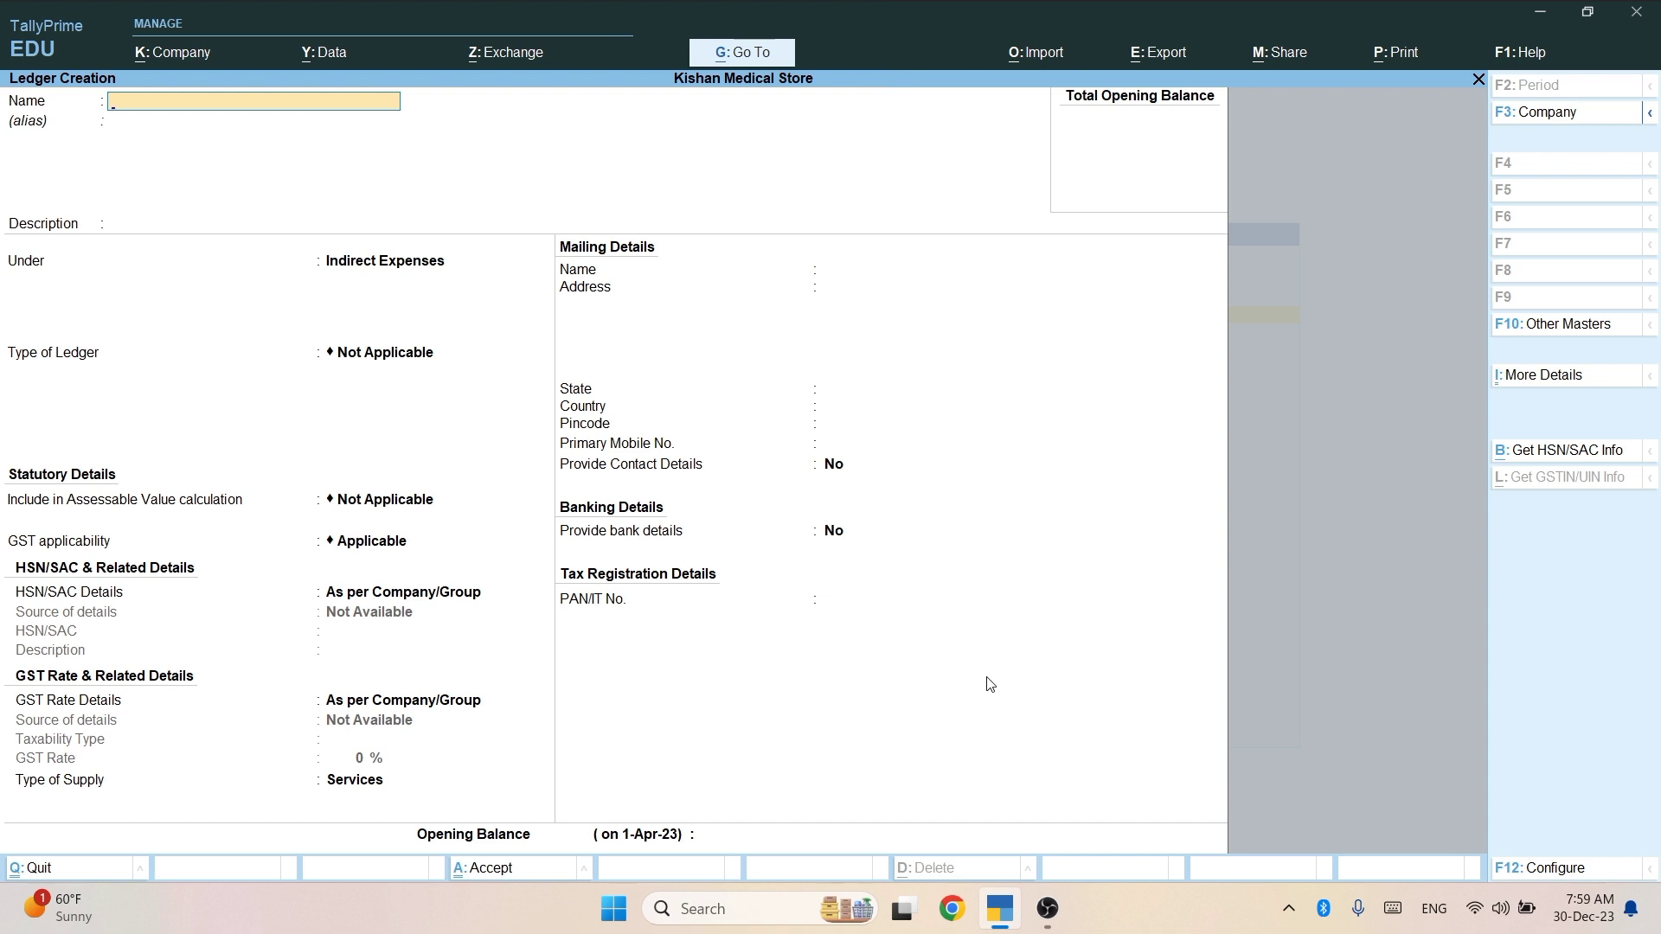
Create the DISCOUNT ledger under Expenses (Direct) with ledger type Not Applicable and save it.
text(DI)
text(SCOUNT)
key(Return)
key(Return)
key(Return)
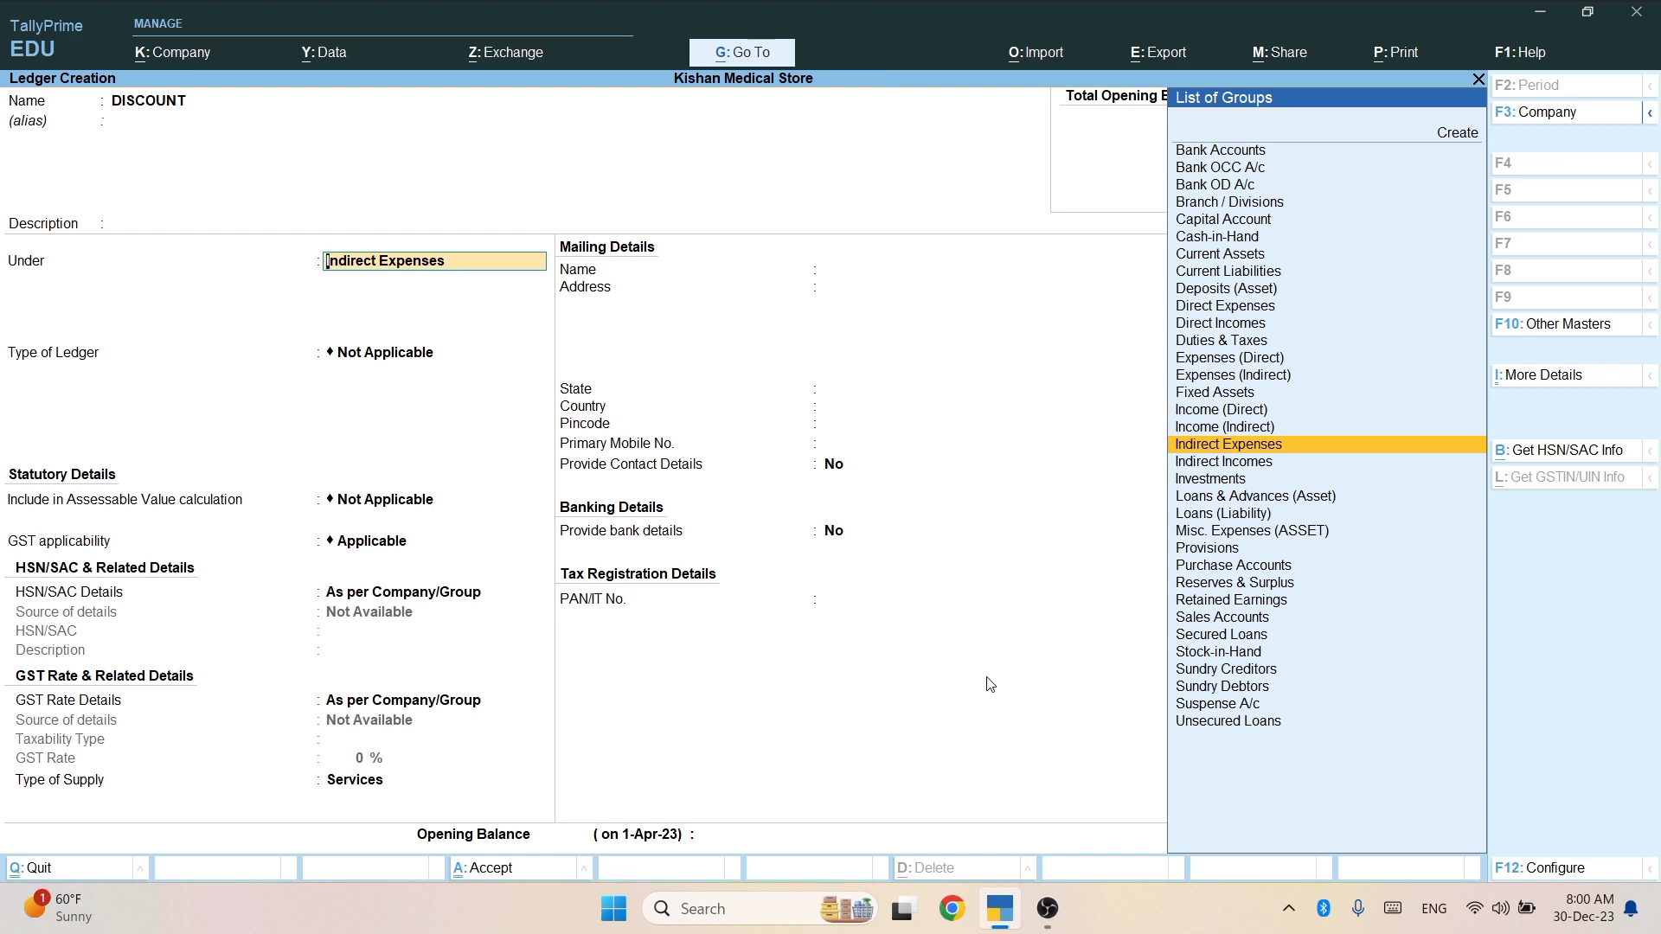
text(EC)
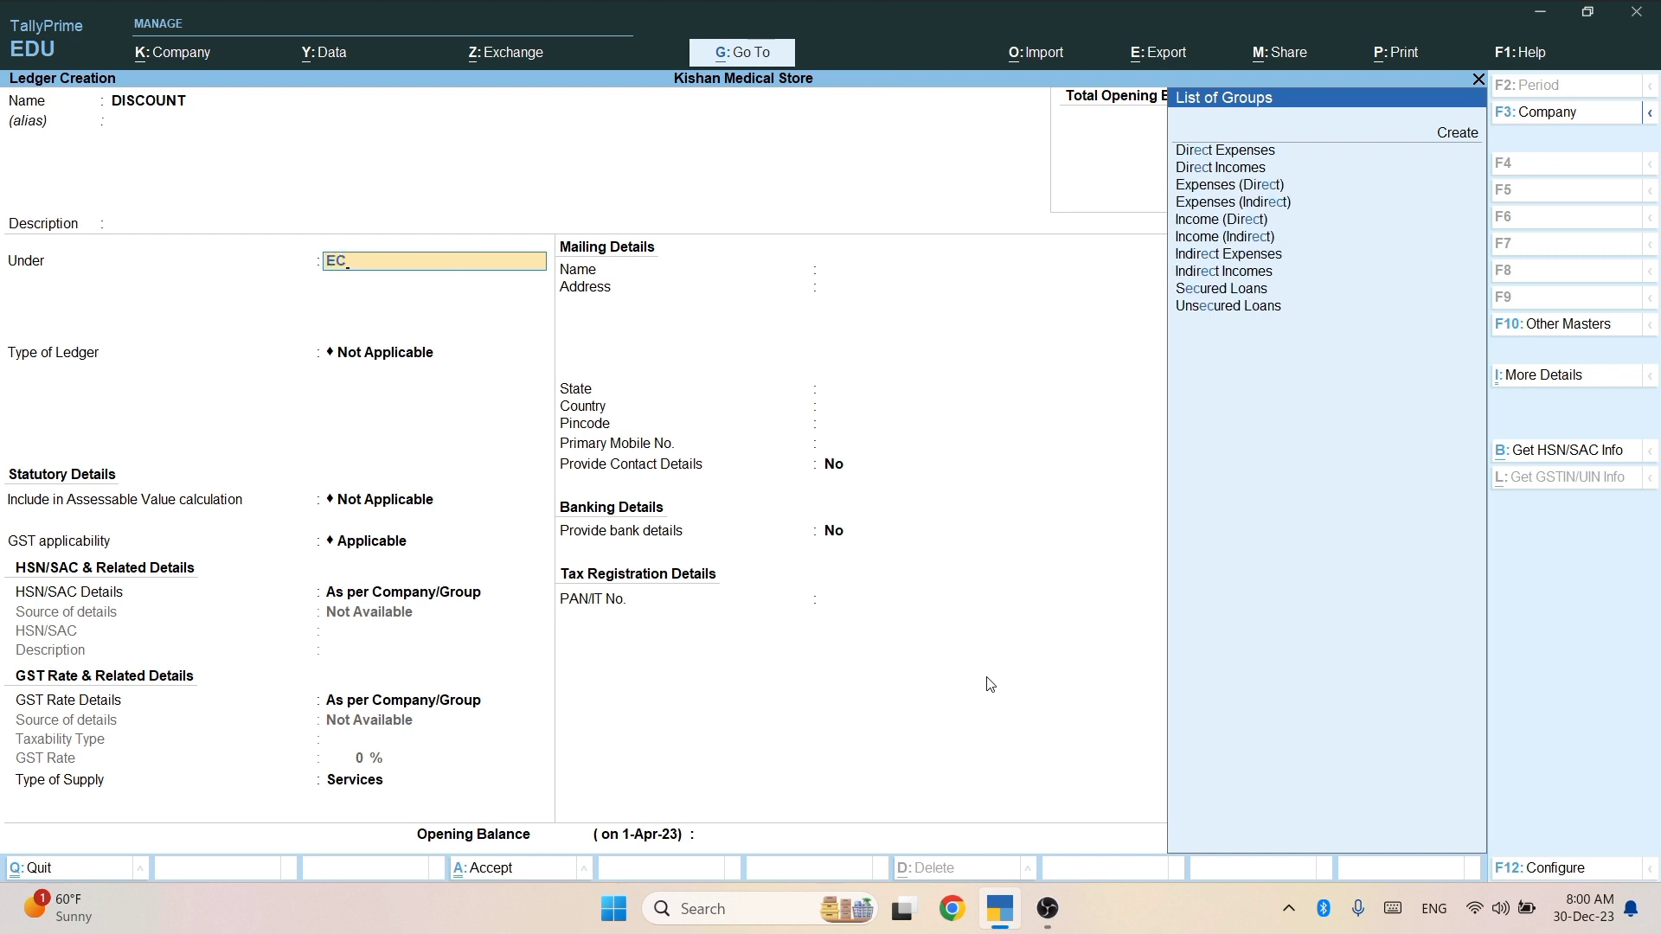
key(Down)
key(Down)
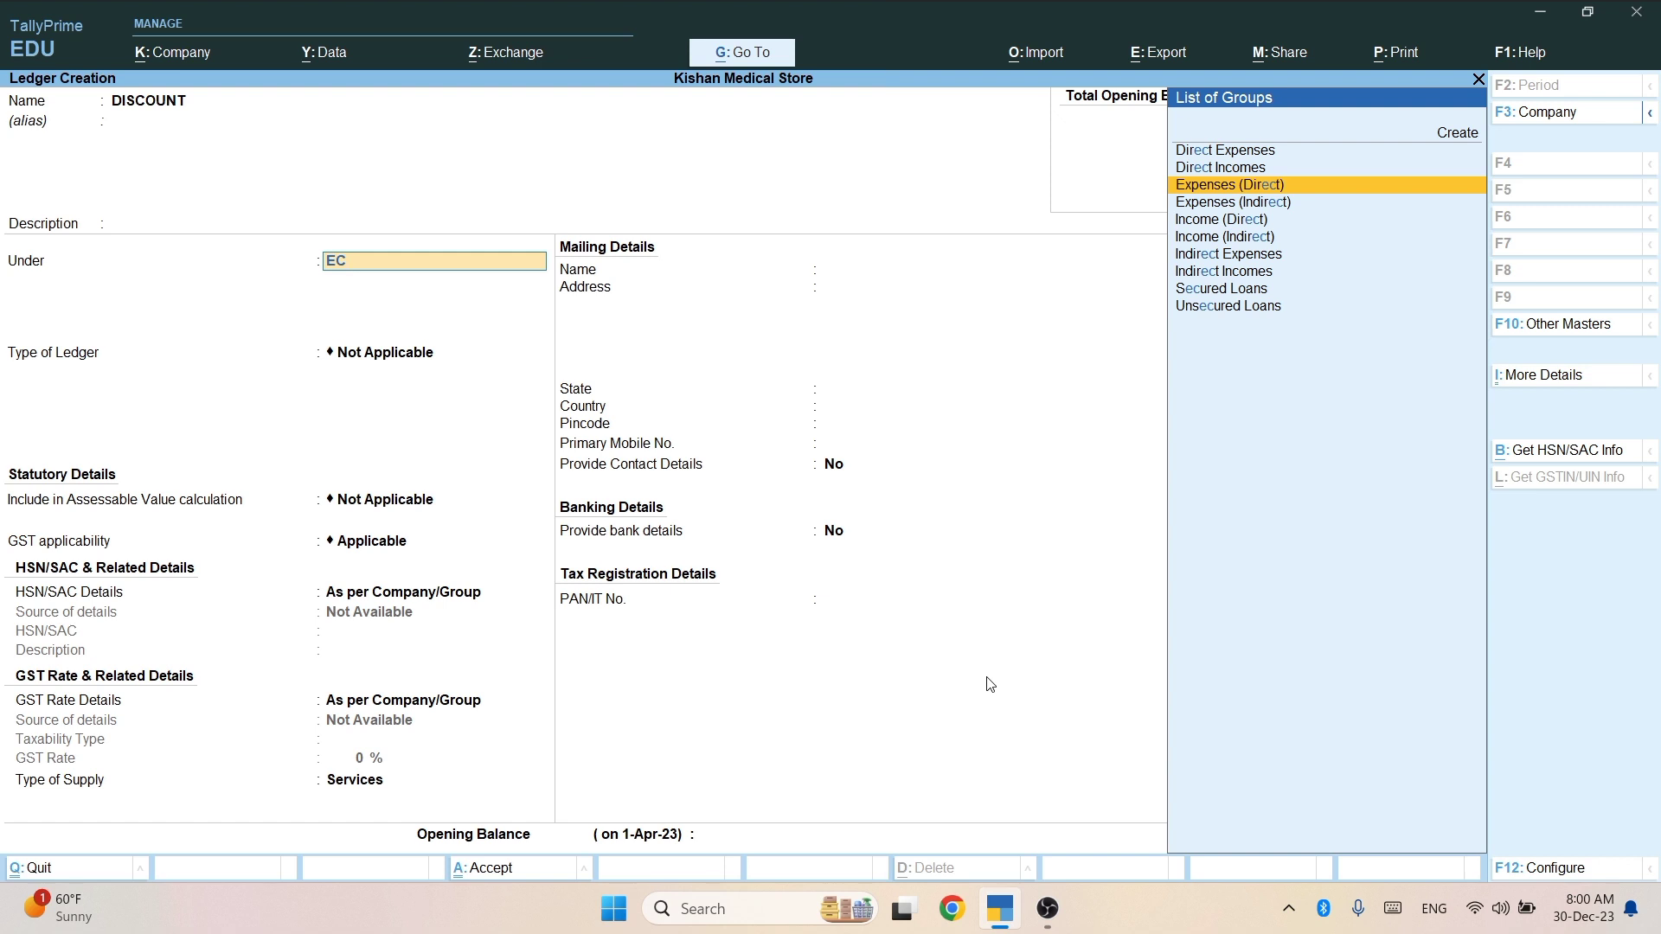
key(Return)
key(Return)
key(ctrl)
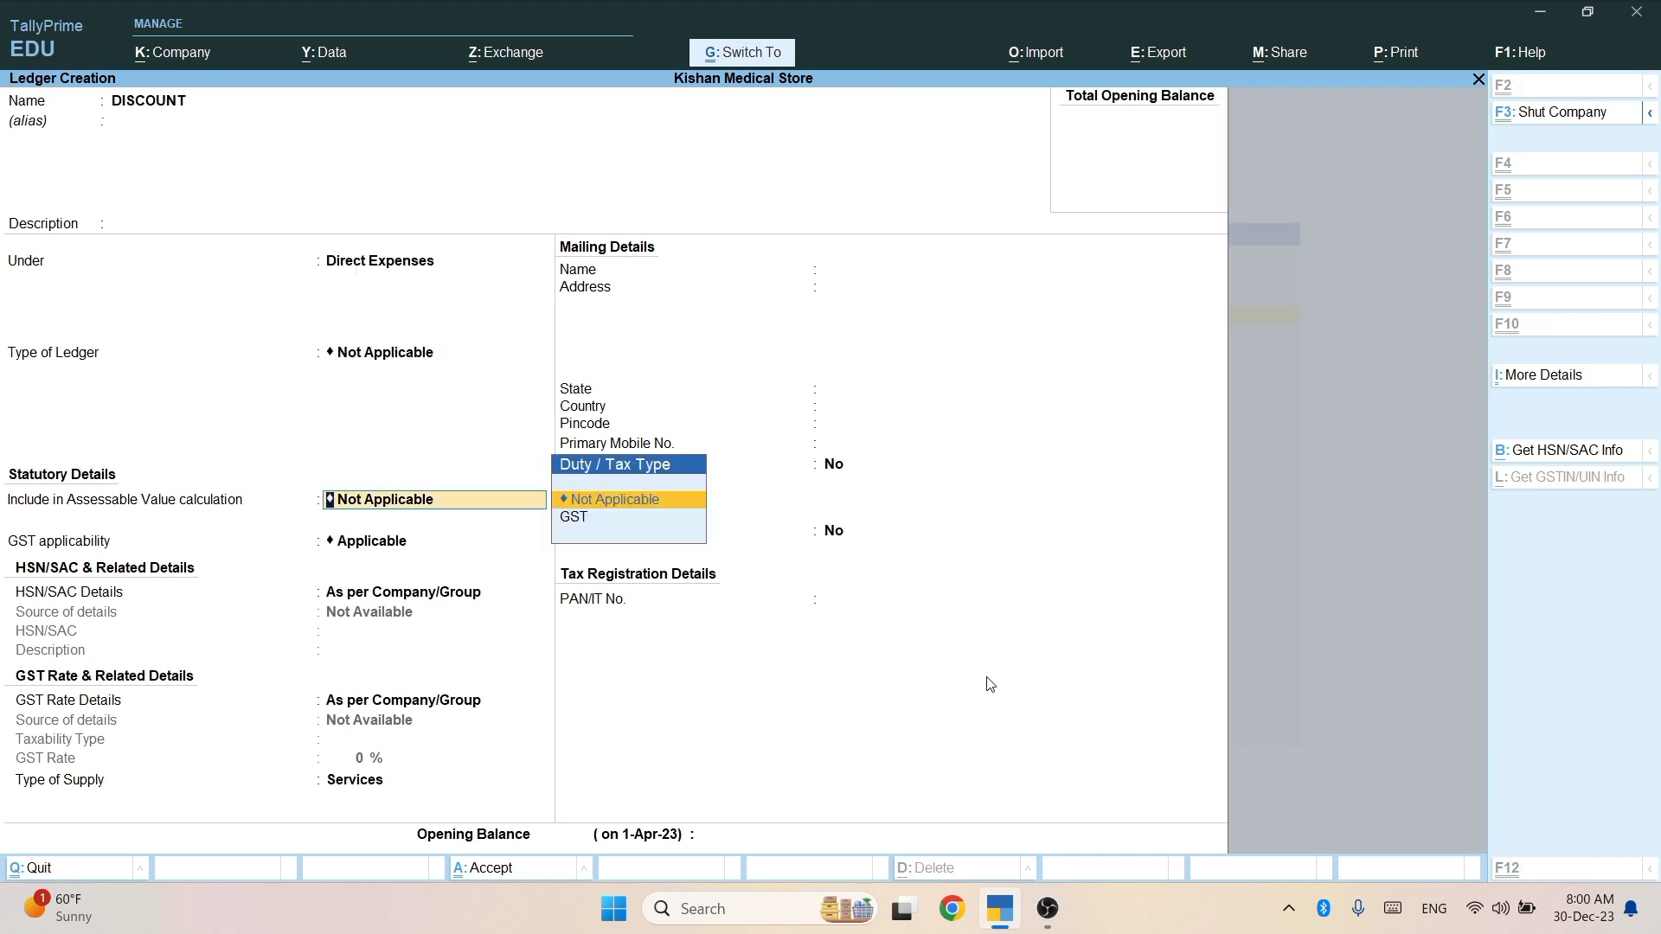
key(ctrl+a)
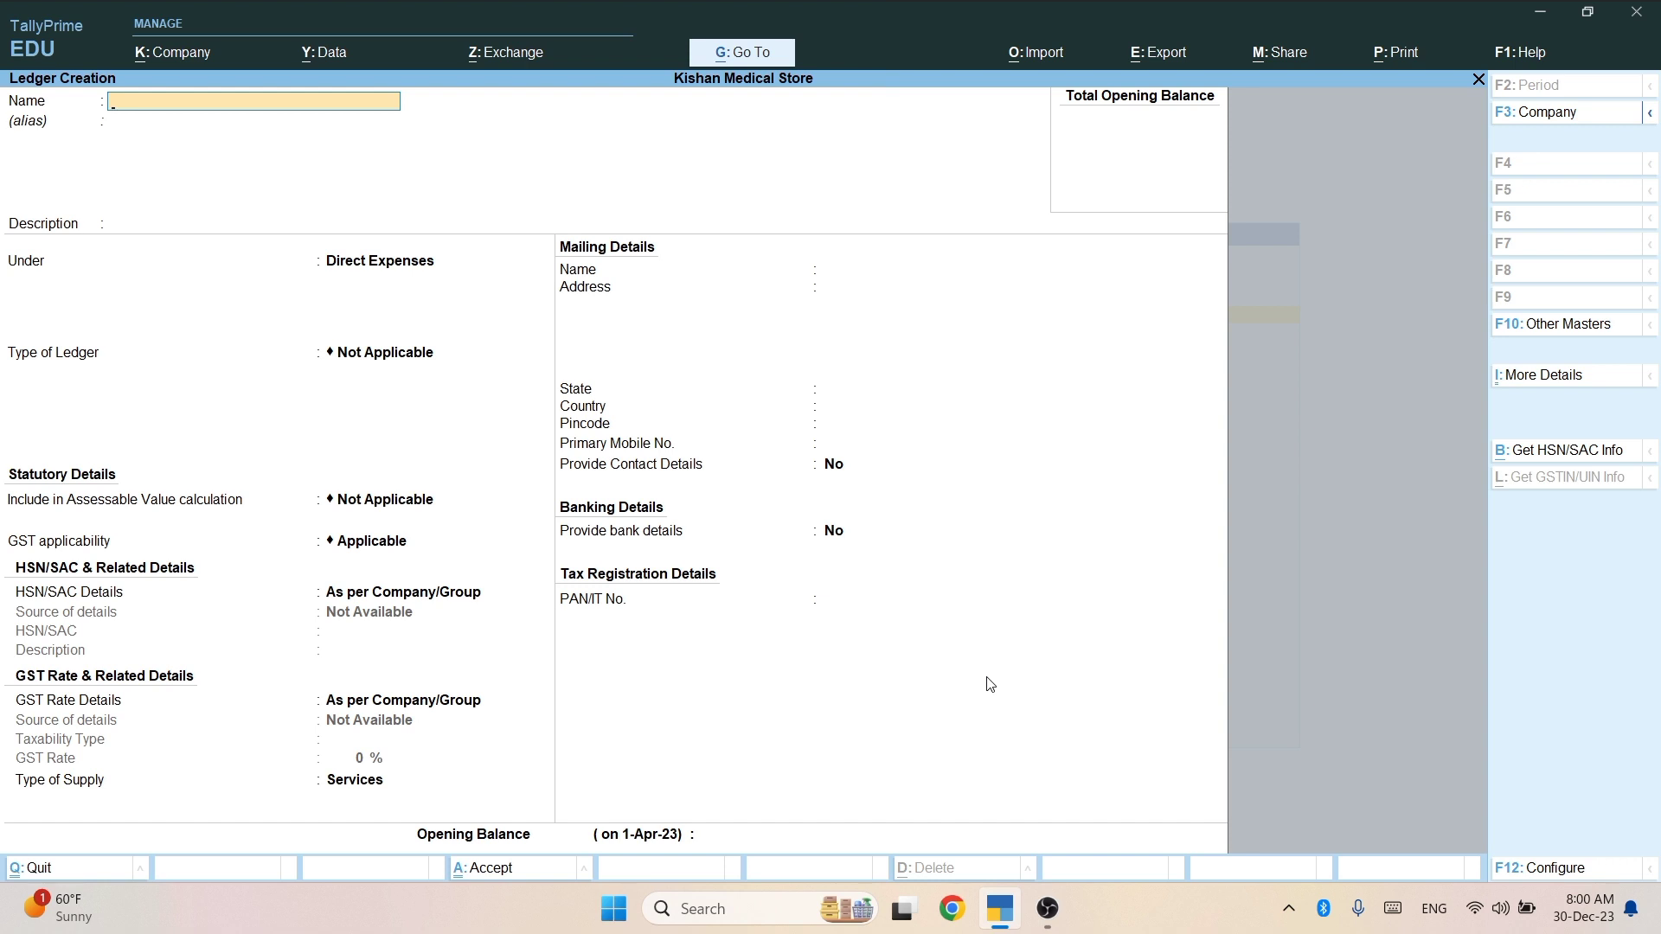
Create and save a FREIGHT ledger under Direct Expenses with ledger type Not Applicable.
text(FREIGHT)
key(Return)
key(Return)
key(Return)
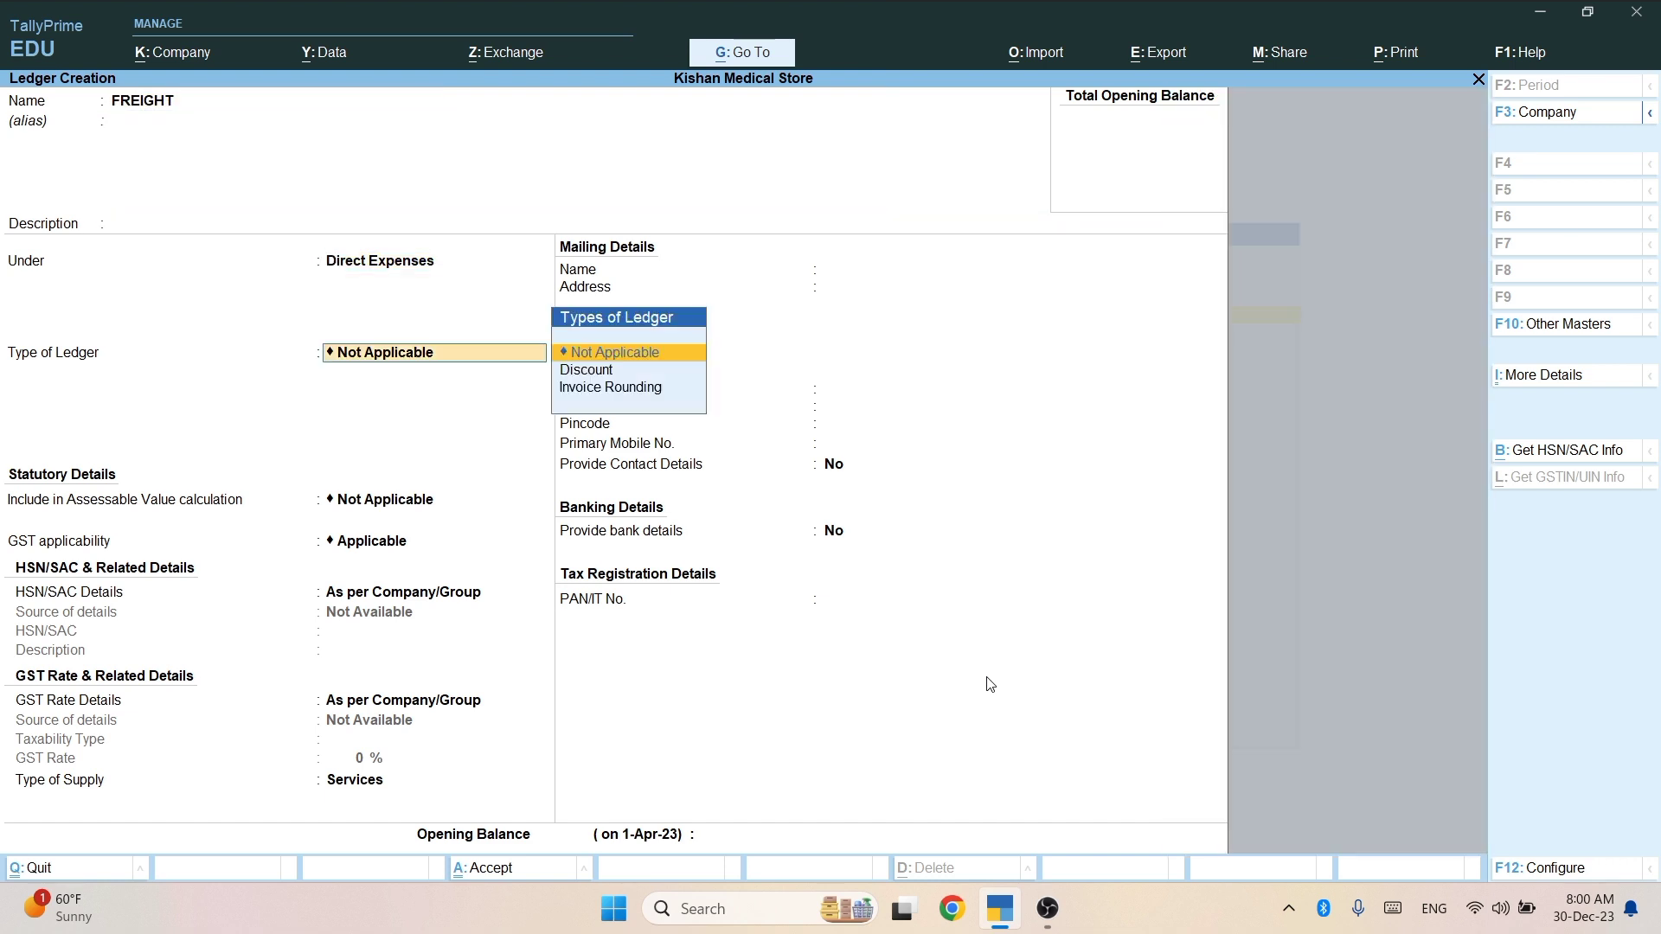
key(Return)
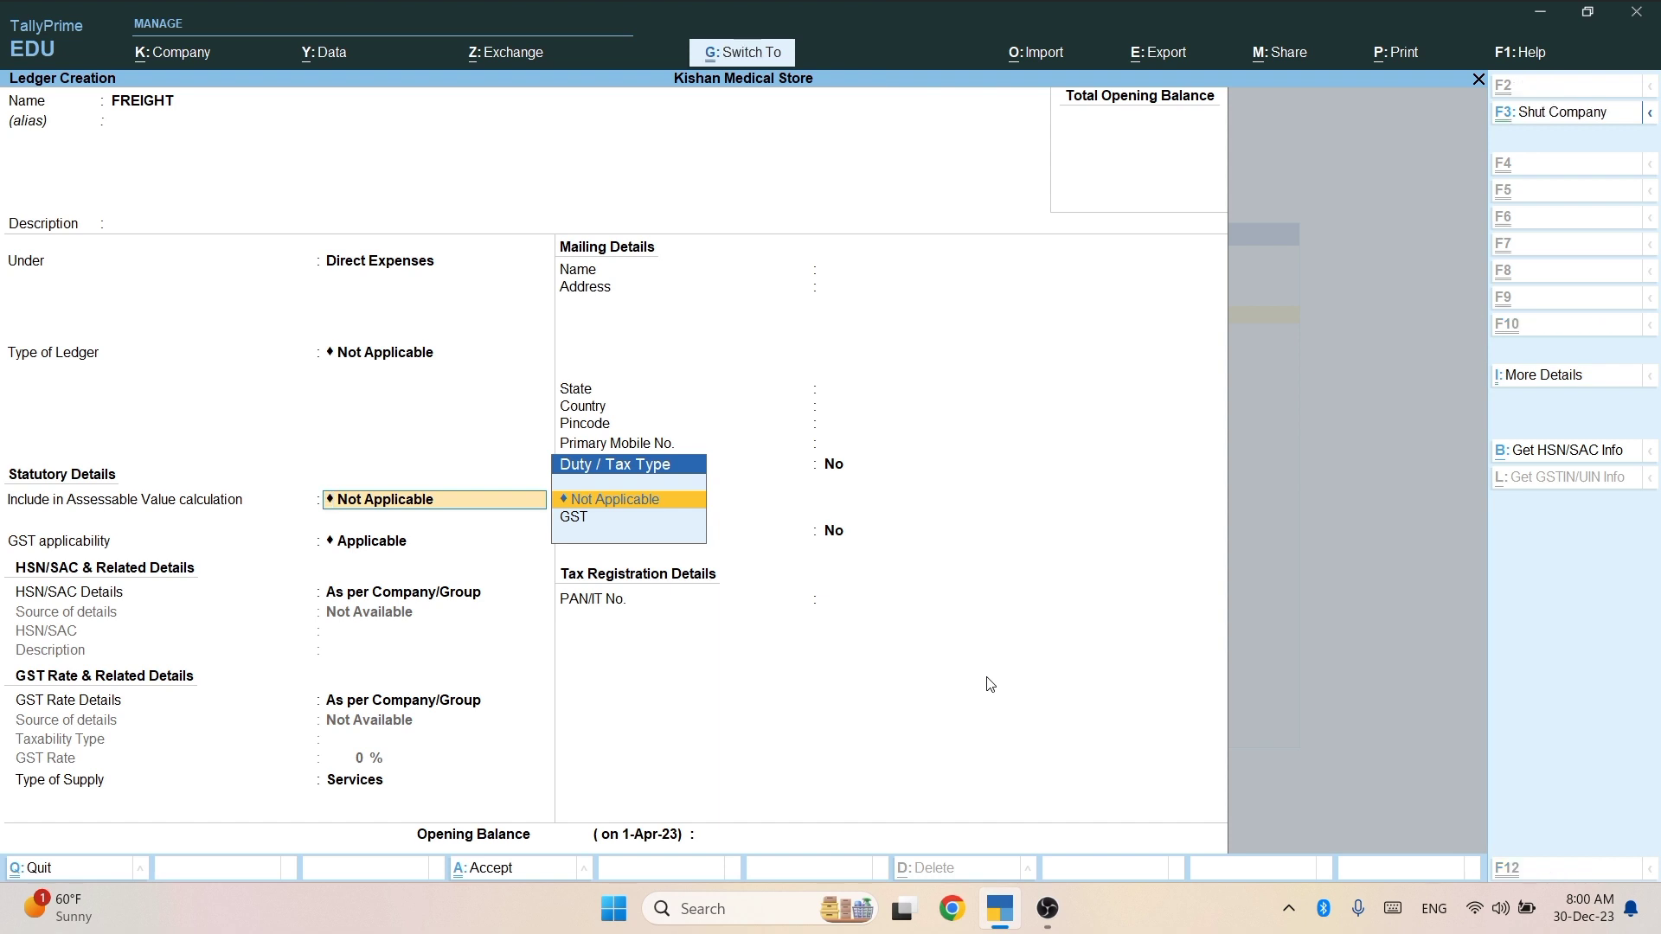
key(ctrl+a)
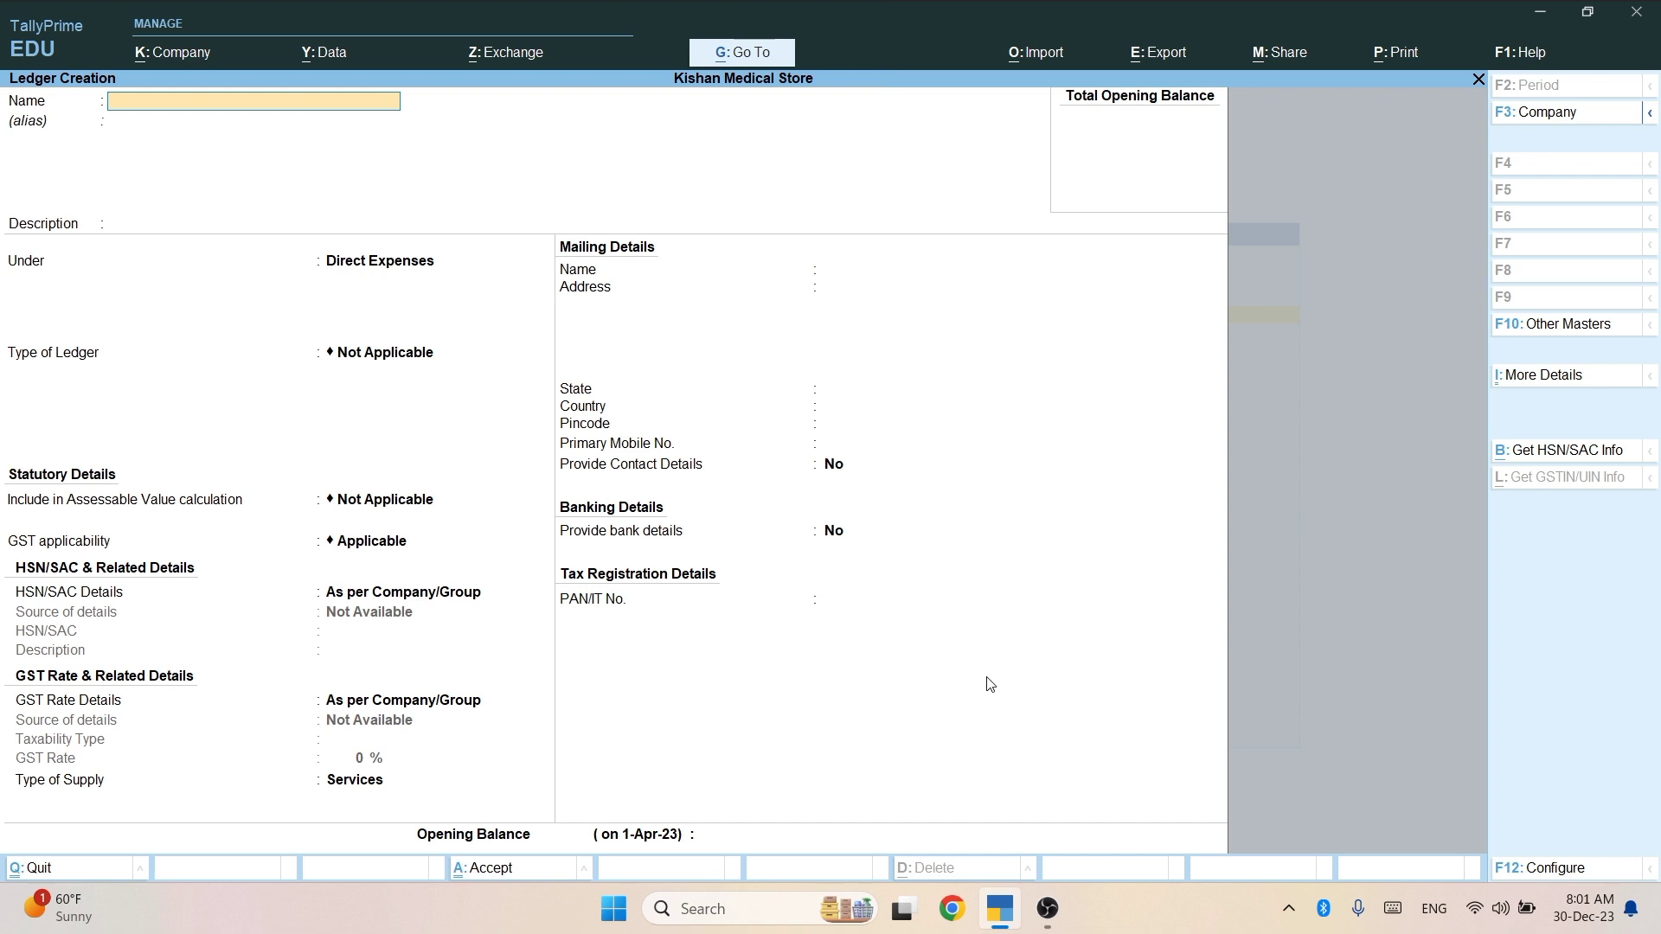
Enter a ROUND OFF ledger under Direct Expenses as Invoice Rounding with Normal Rounding.
text(ROUND OFF)
key(Return)
key(Return)
key(Return)
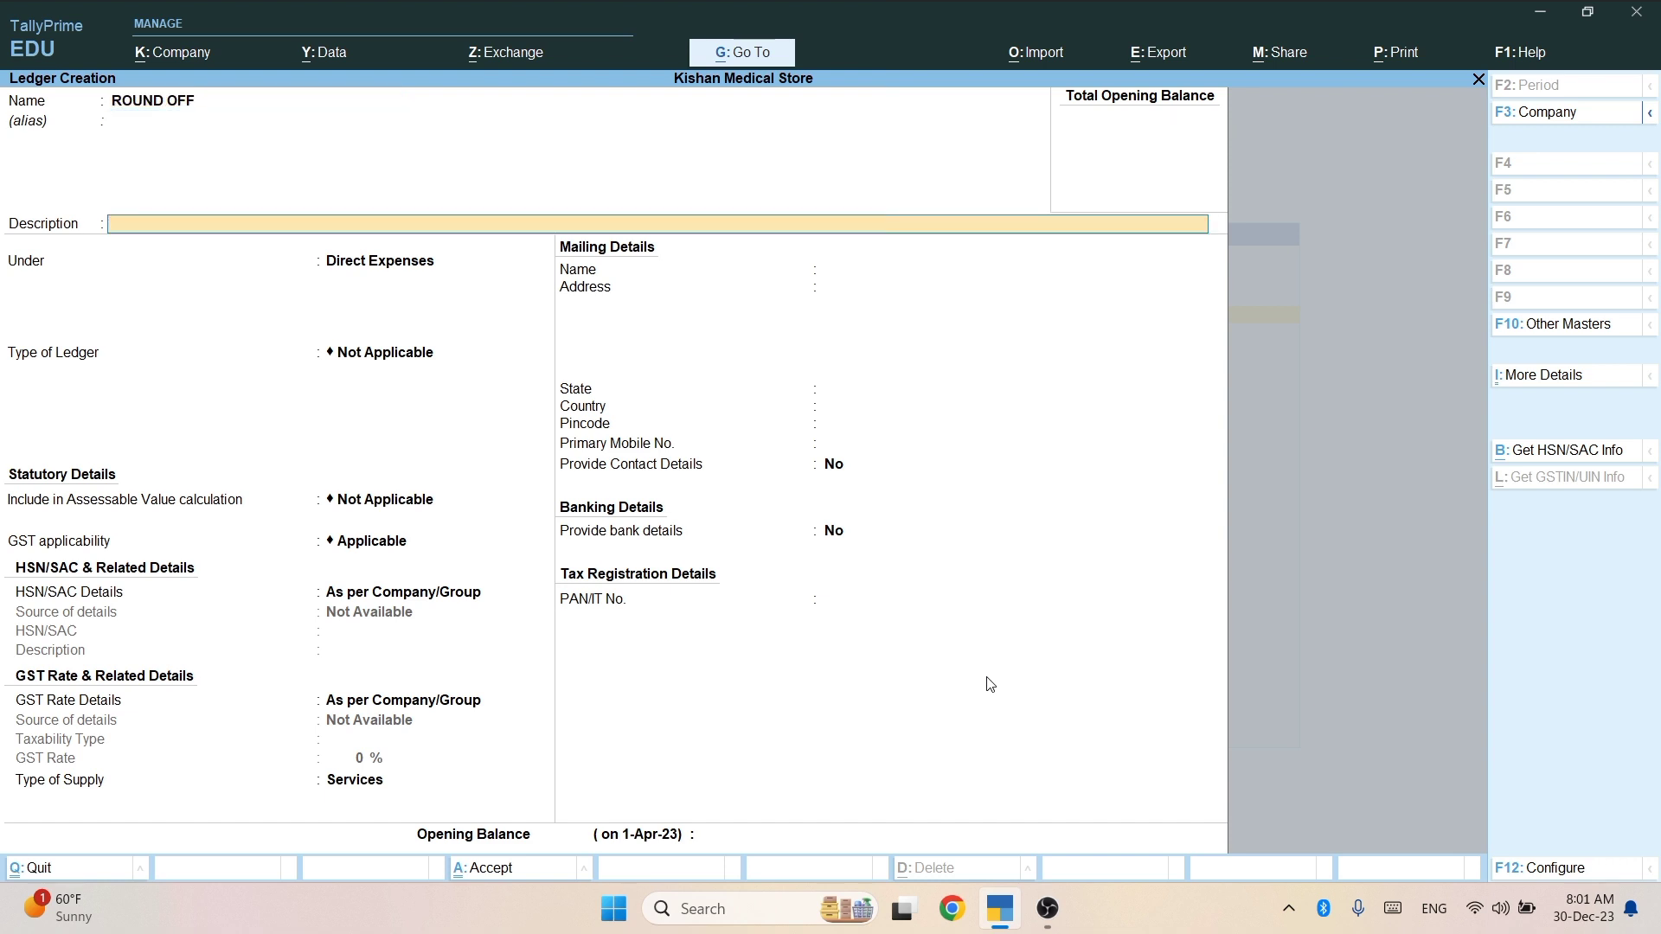
key(Return)
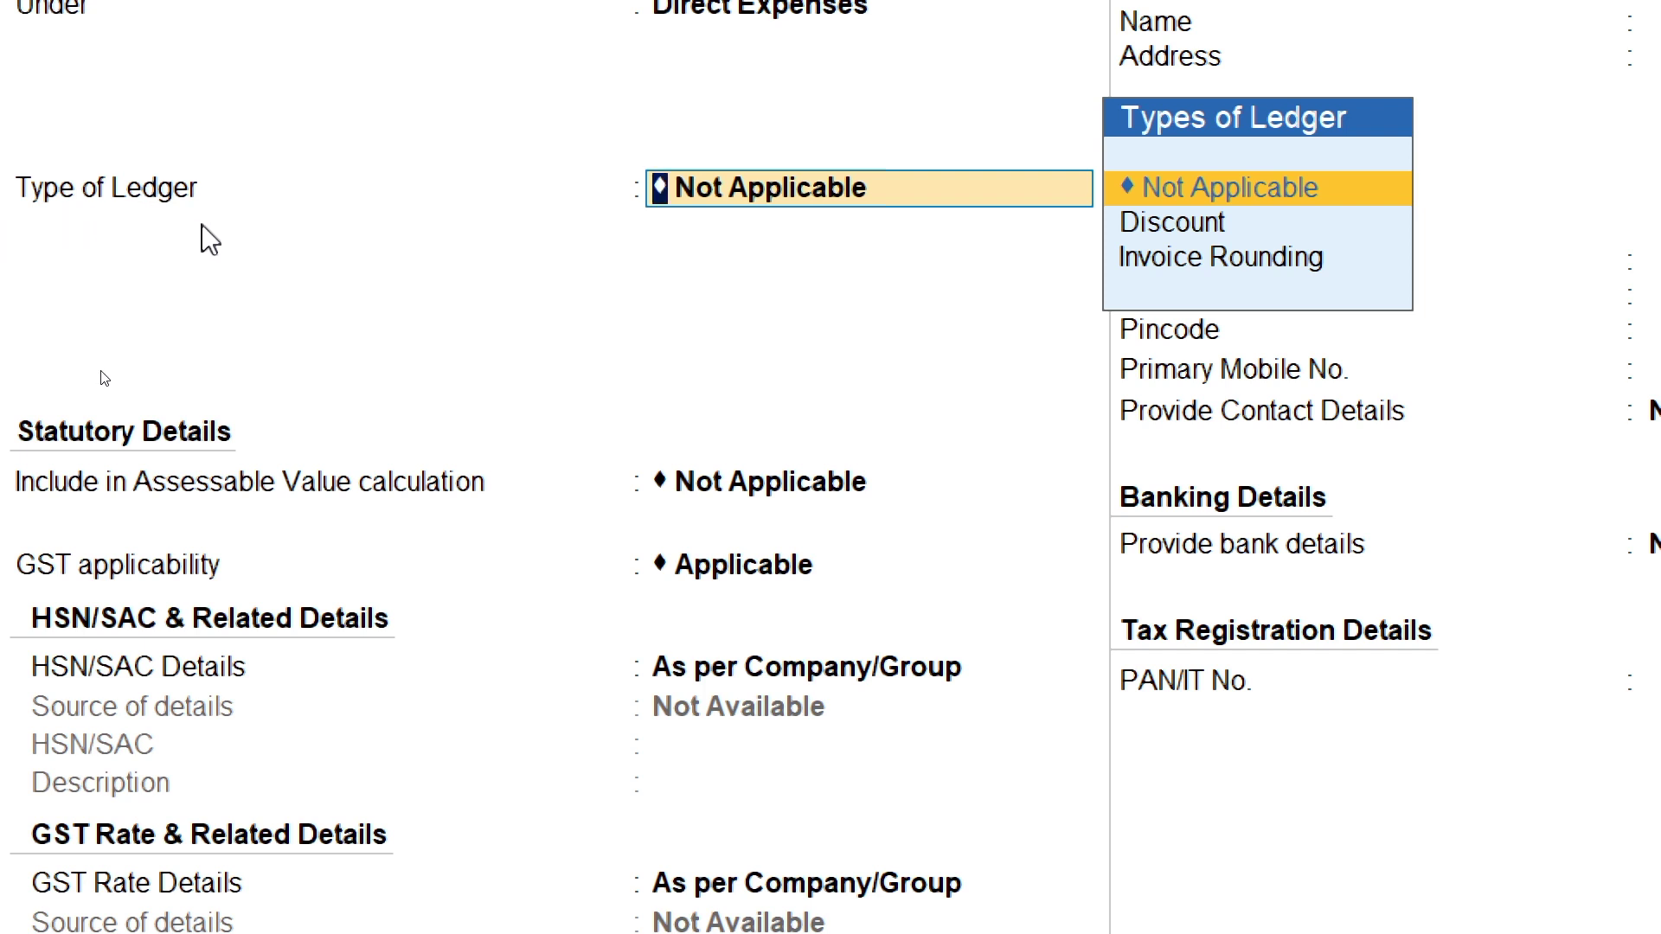
key(Down)
key(Down)
key(Return)
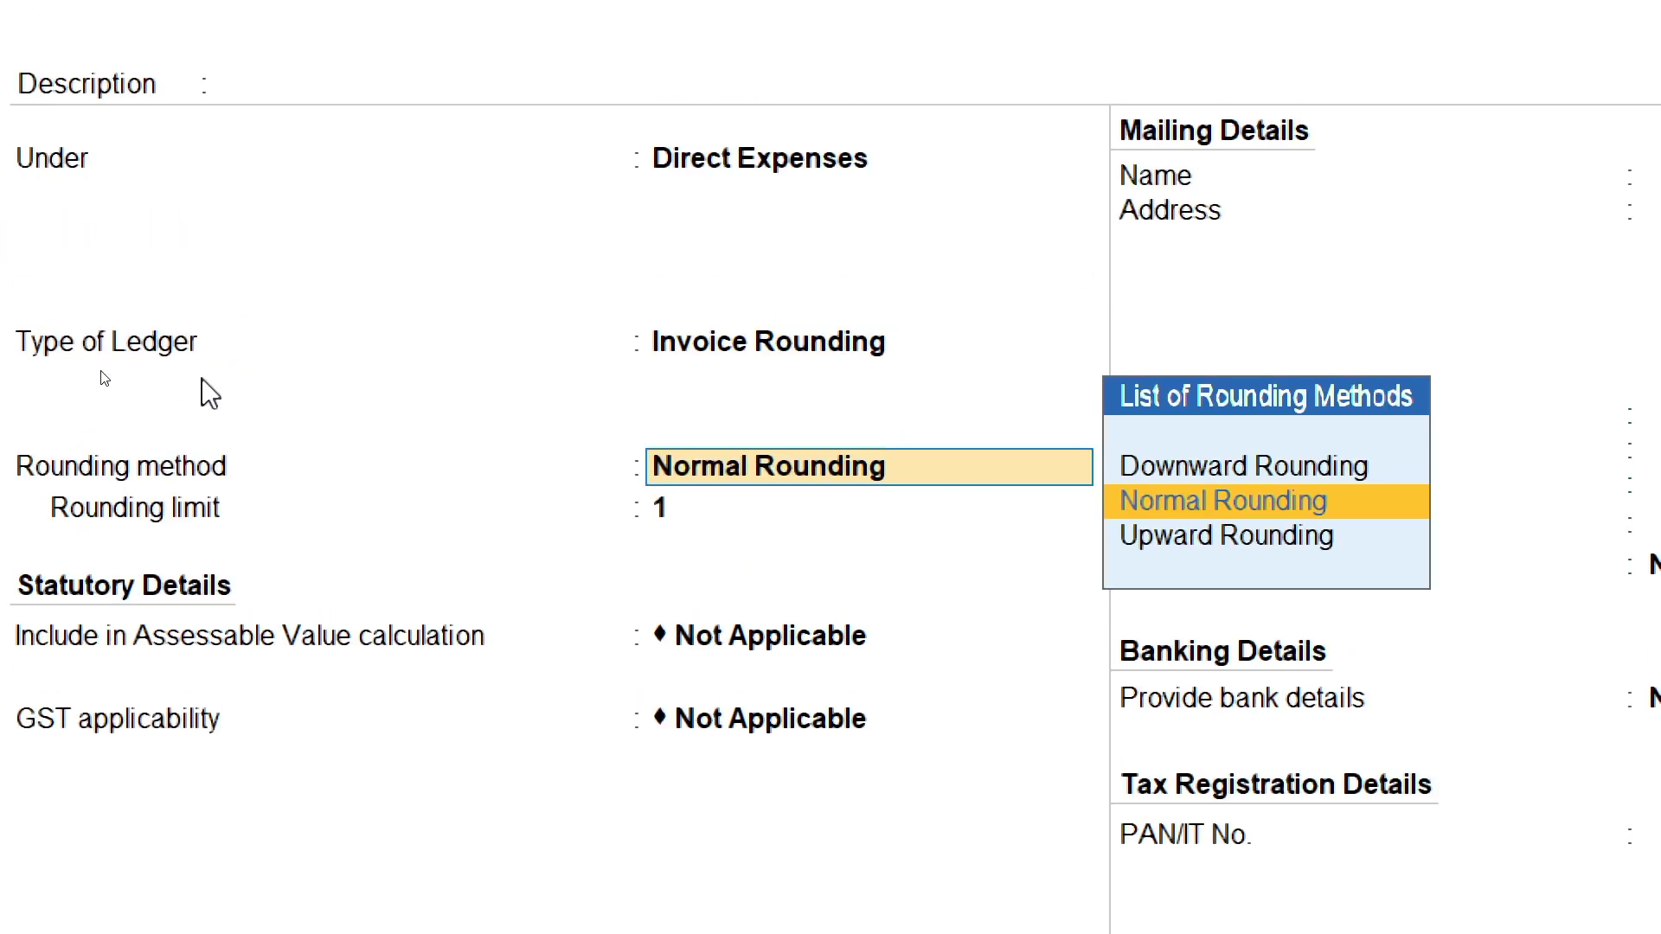
key(Return)
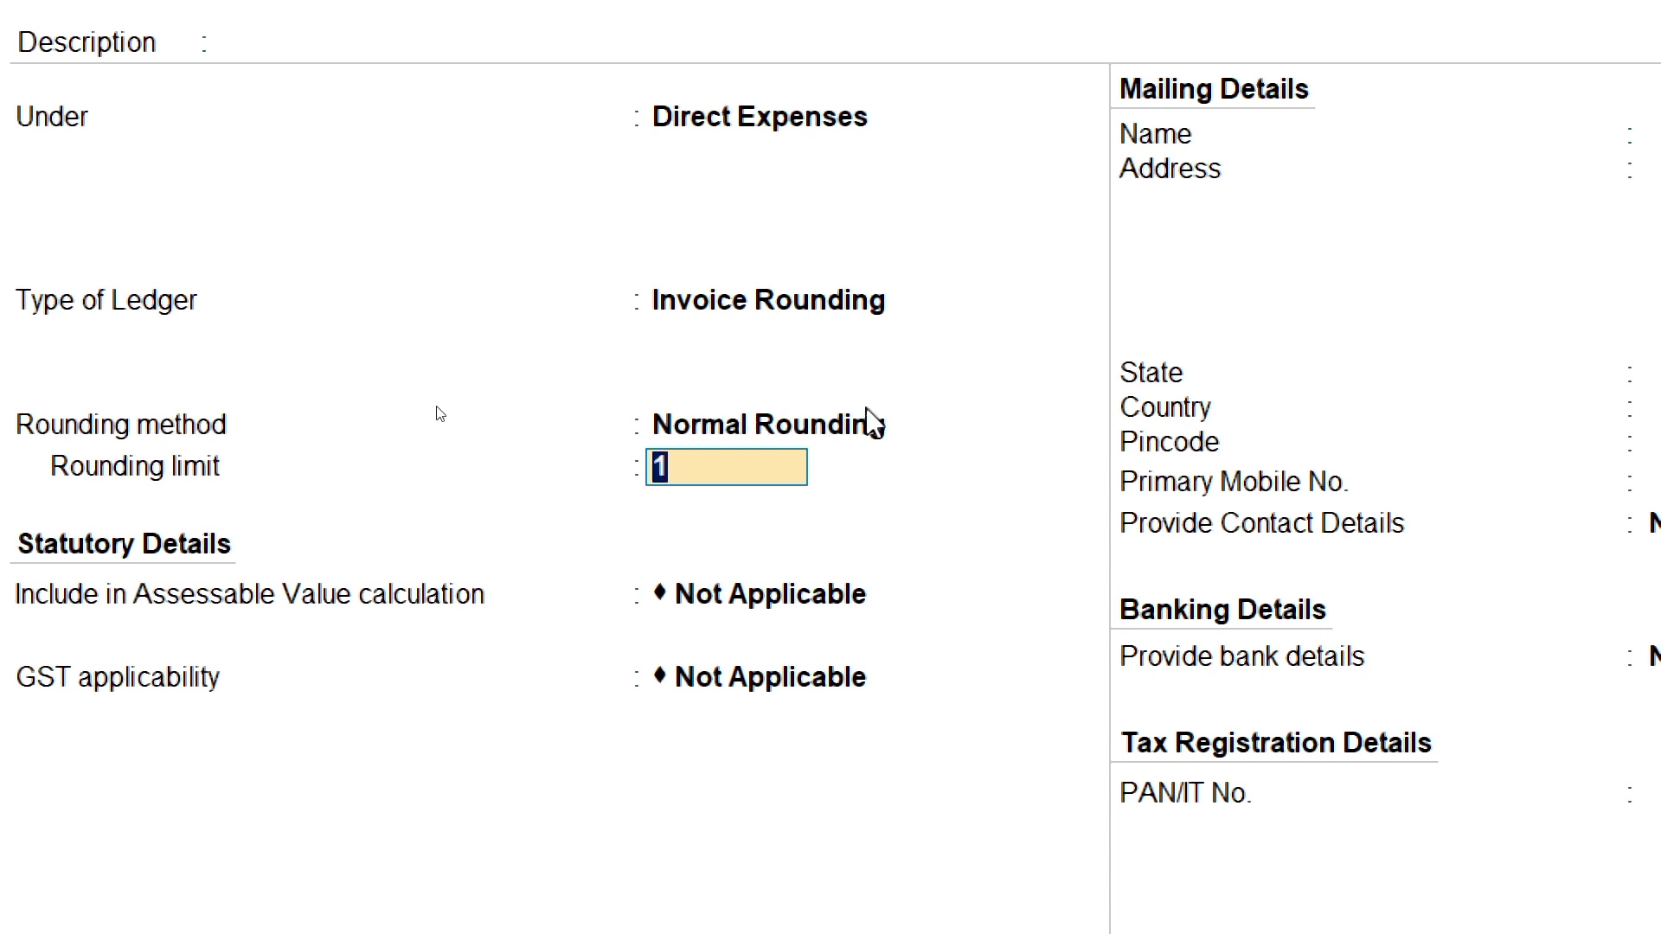
Compare the Downward and Upward rounding options, keep Normal Rounding, and save ROUND OFF.
click(908, 426)
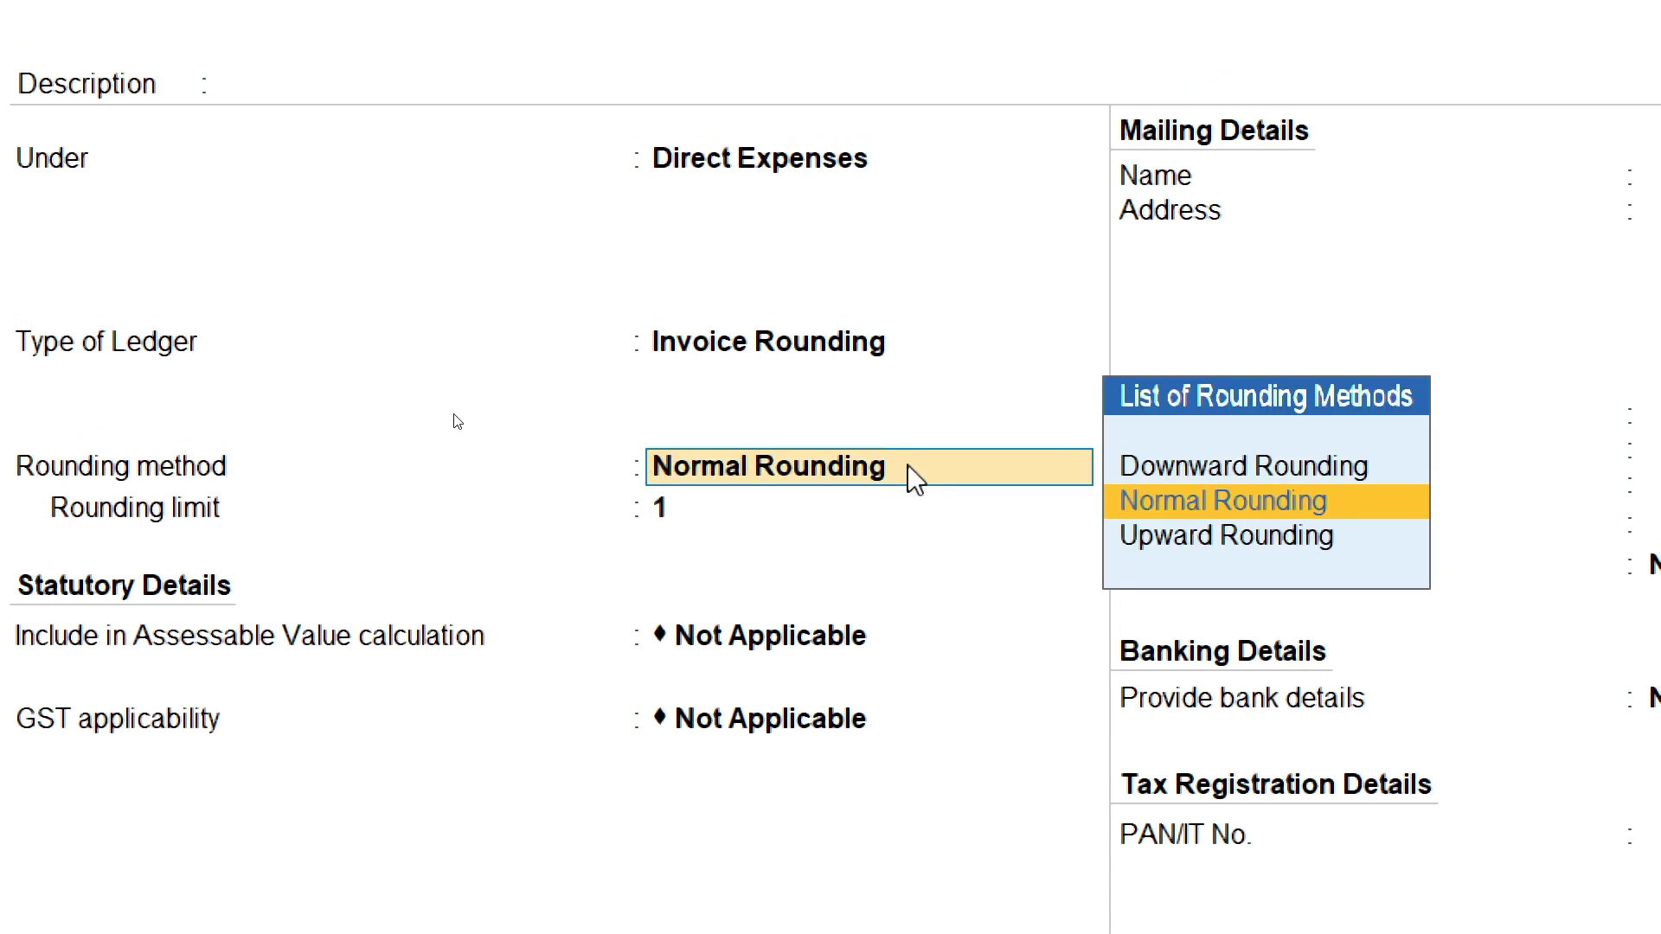
key(Up)
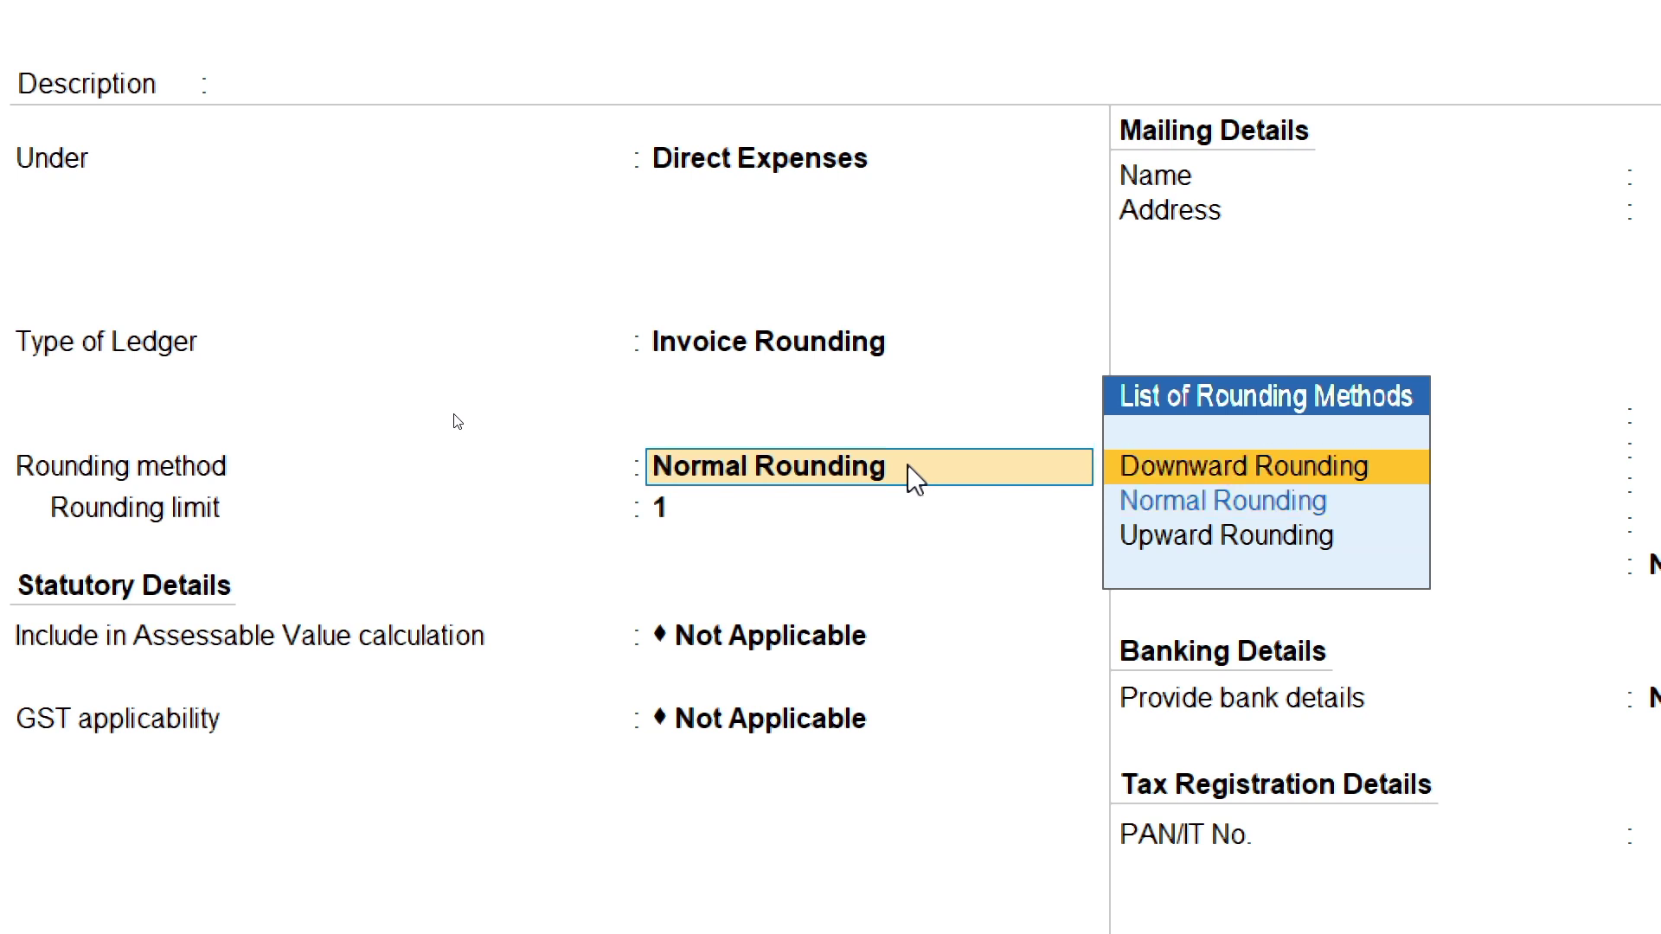
key(Down)
key(Down)
key(Up)
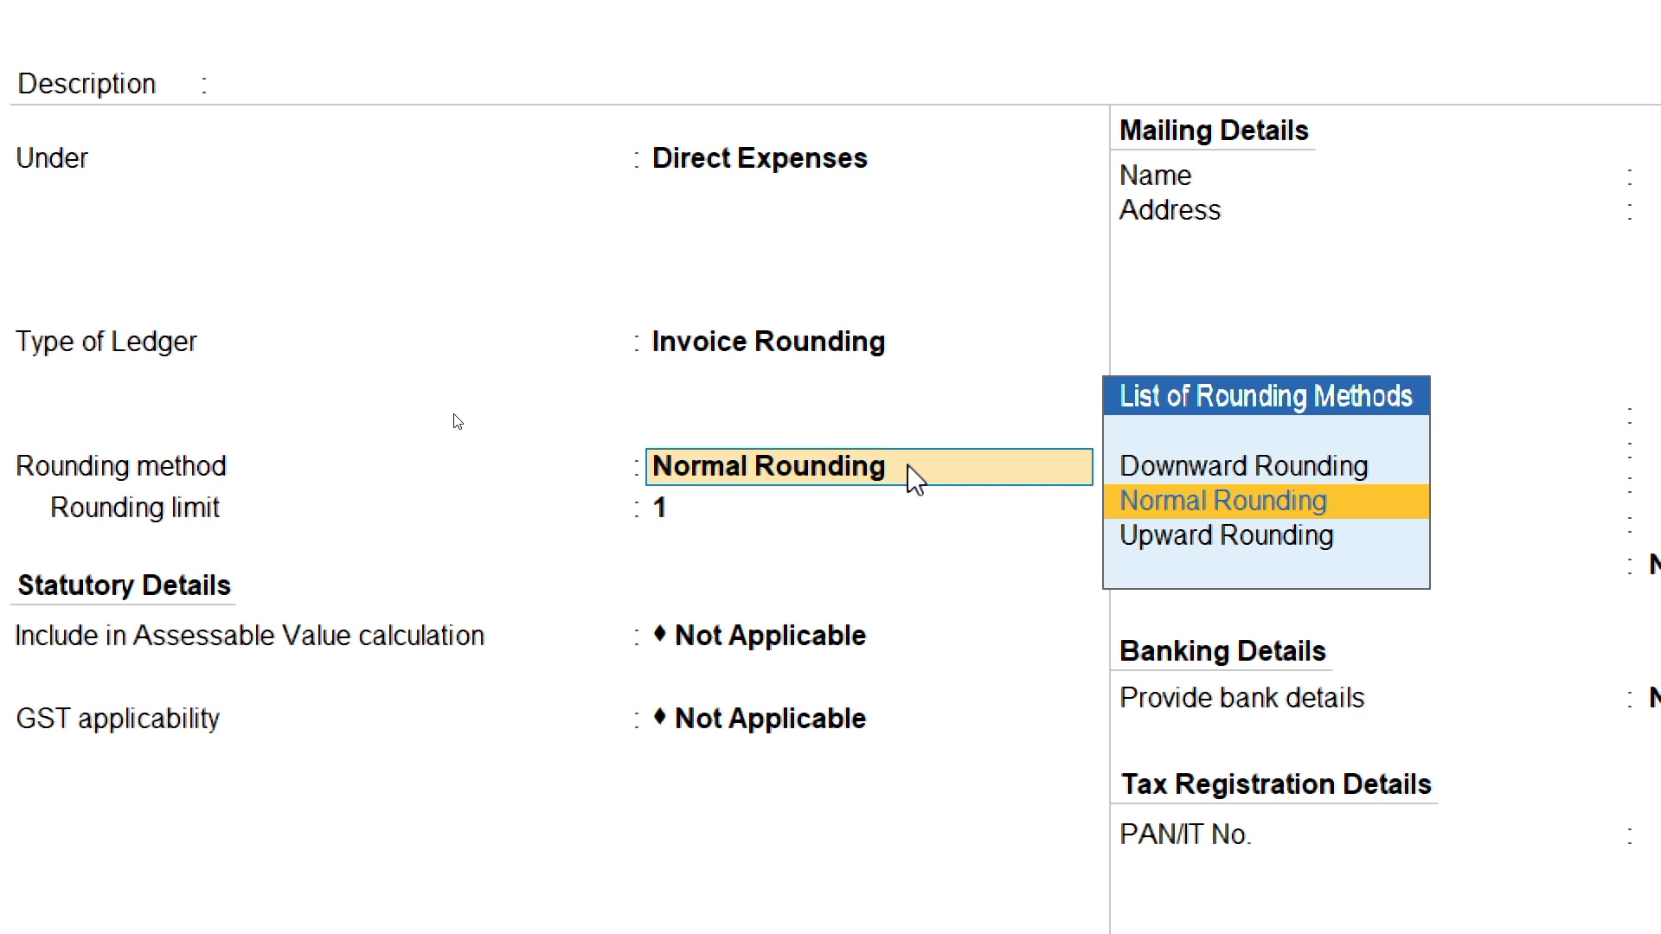
key(Up)
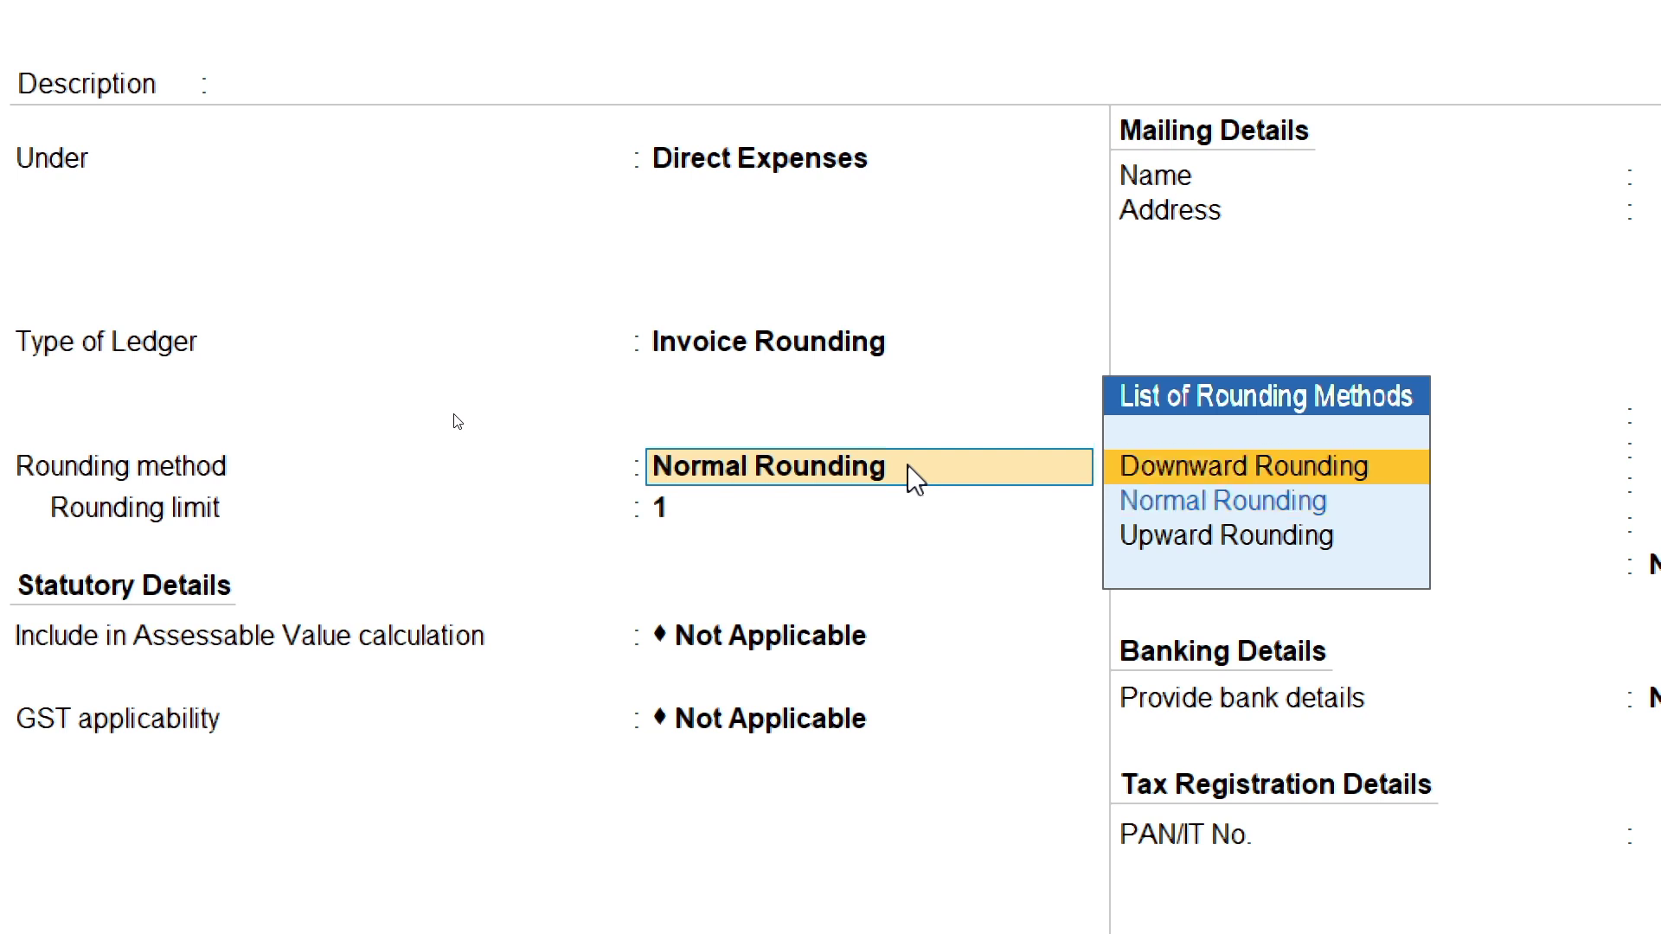
key(Down)
key(Down)
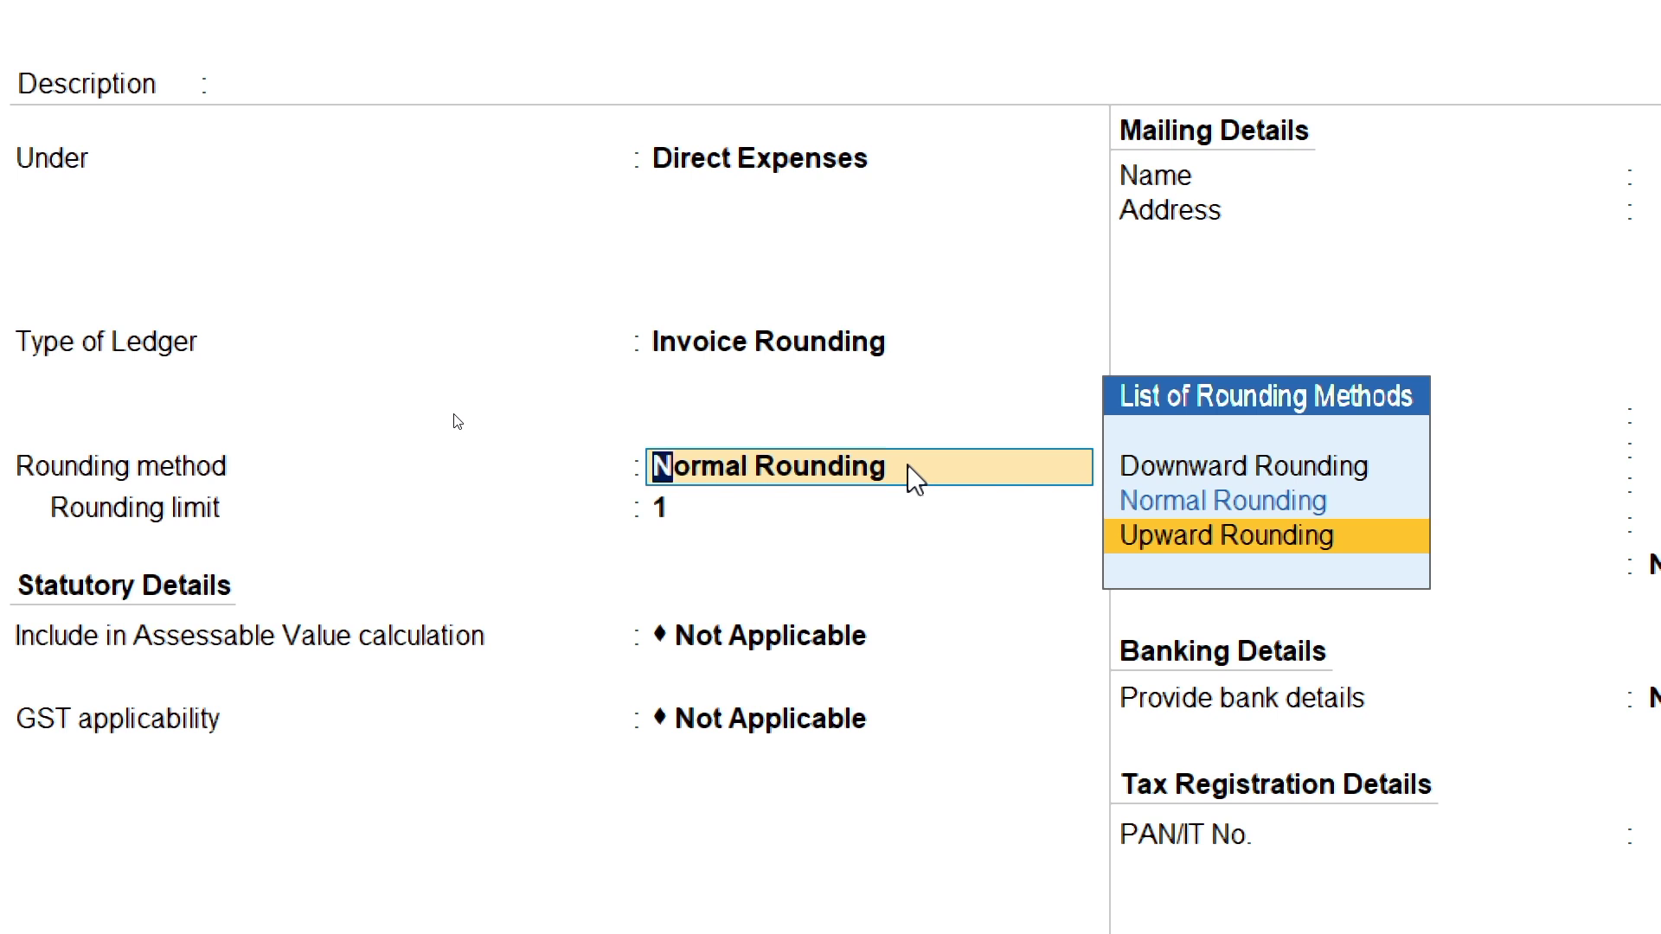
key(Up)
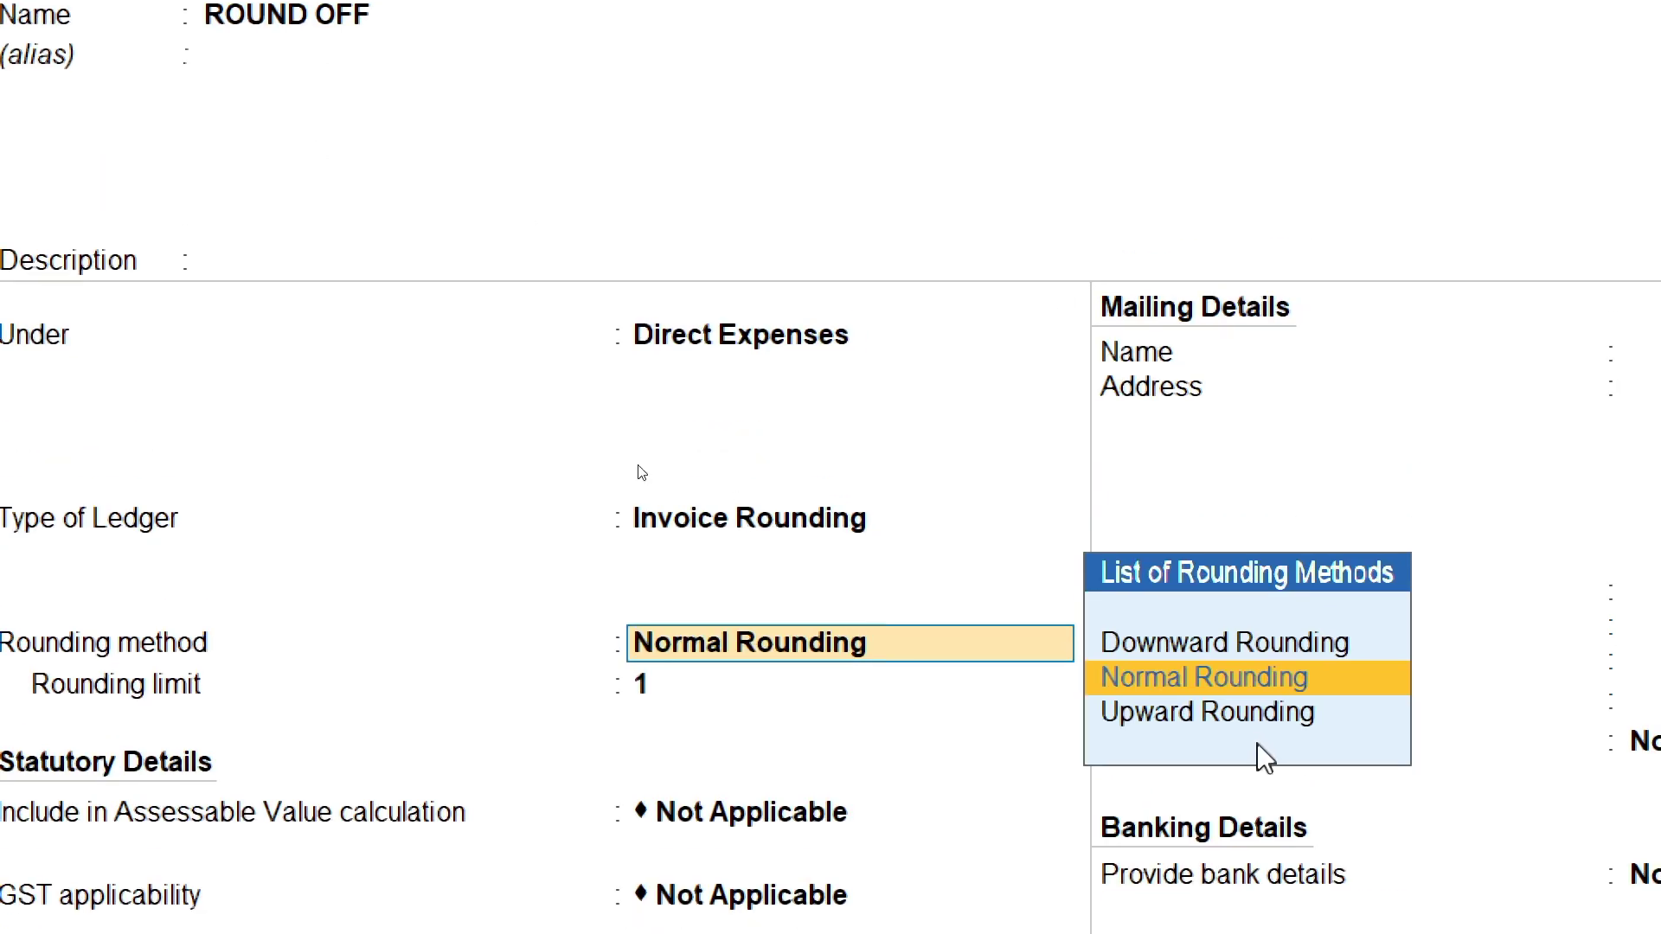
key(Return)
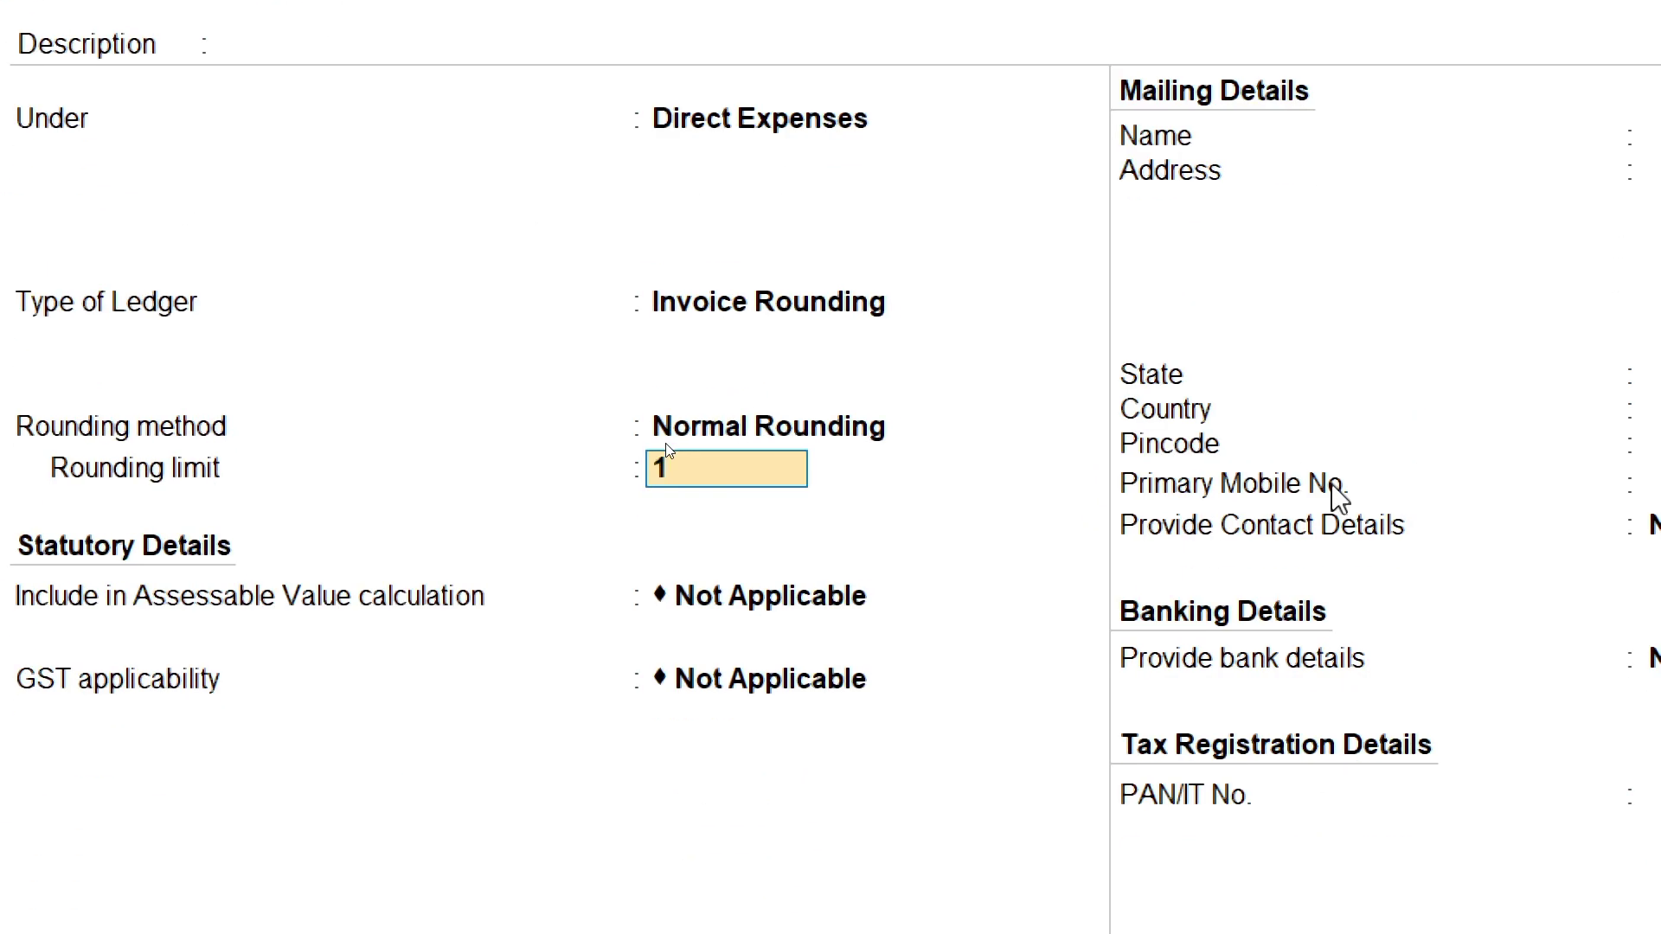
key(ctrl+a)
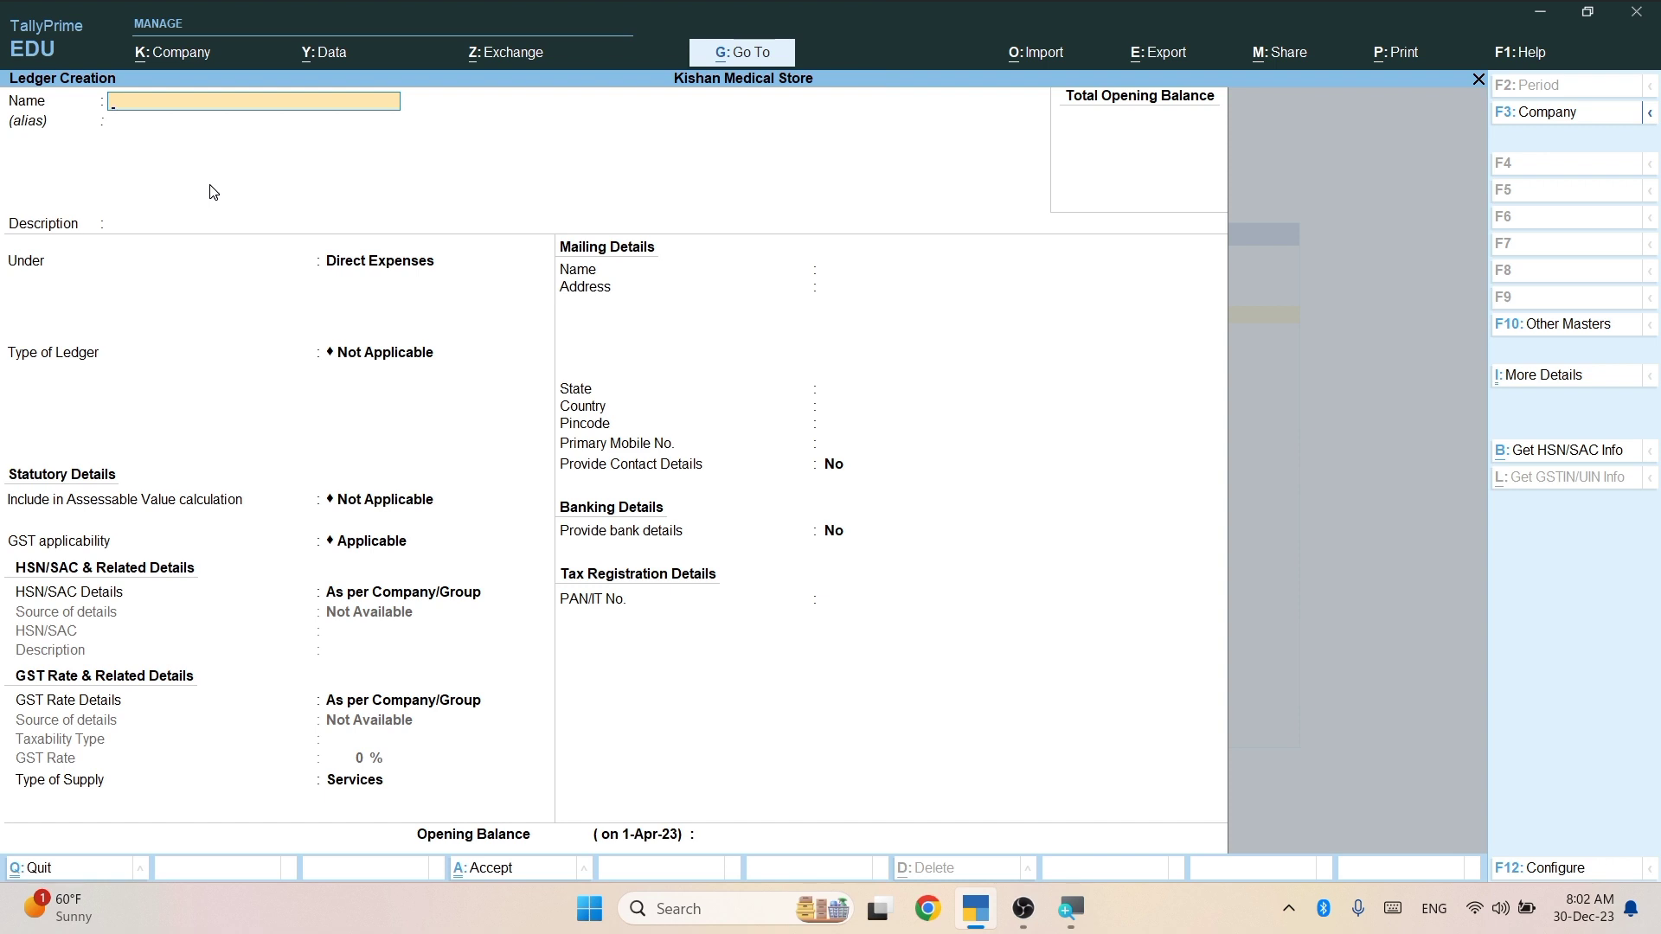
Create and save an SBI BANK ledger under Bank Accounts, leaving bank details blank.
text(SBI BANK)
key(Return)
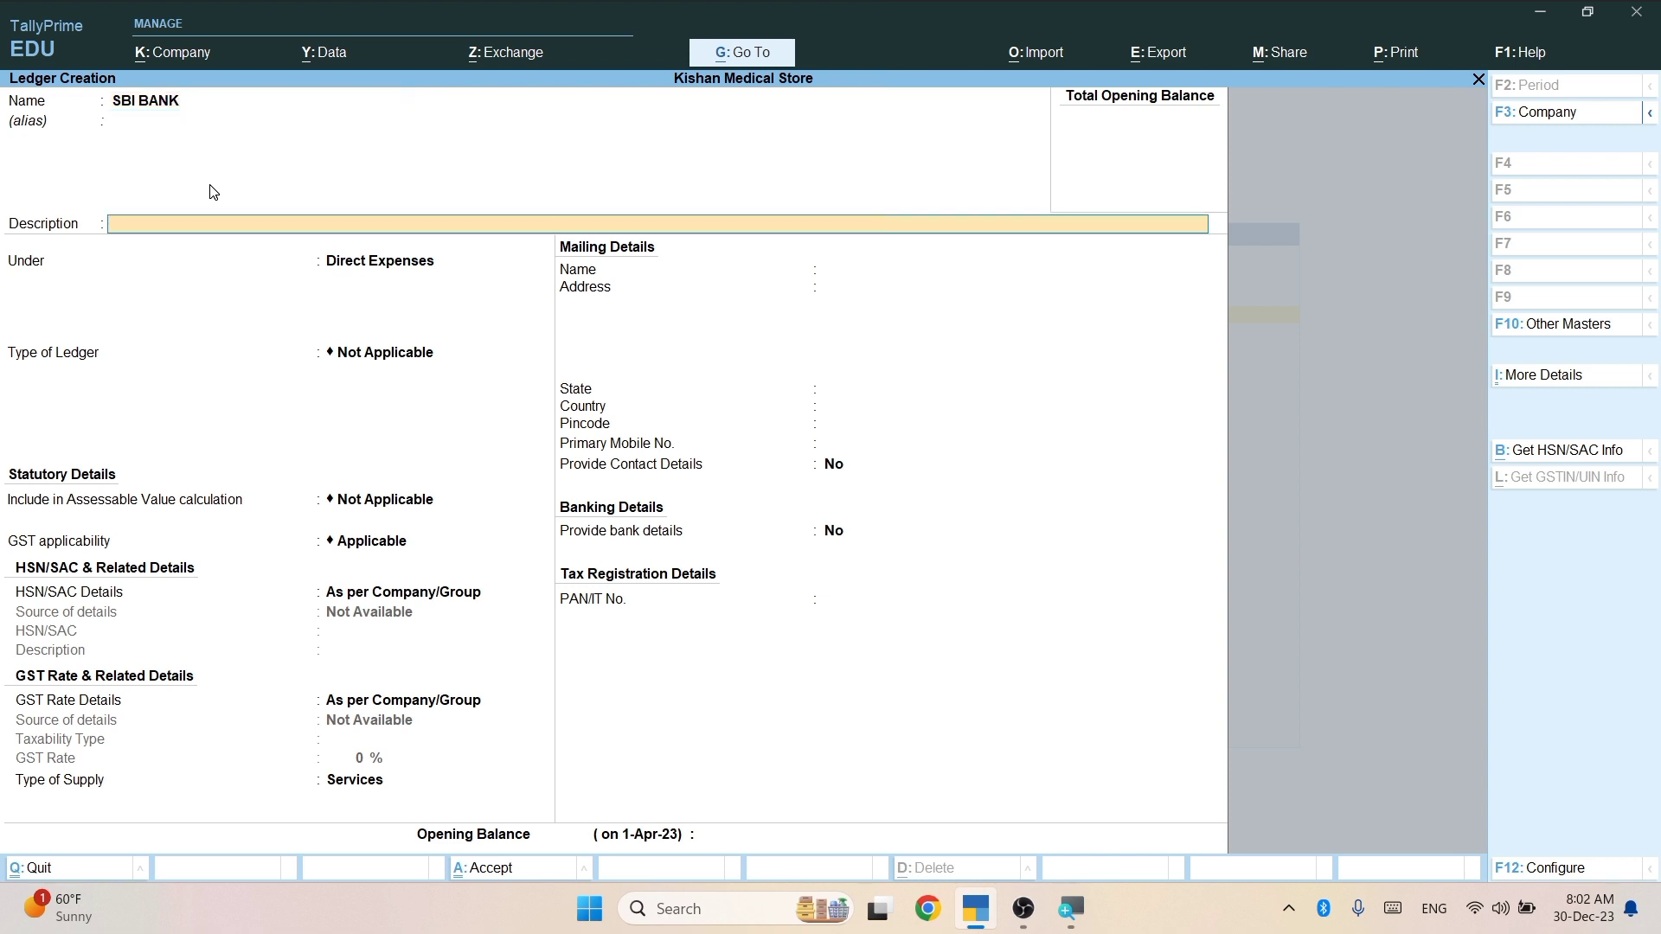
key(Return)
text(BAN)
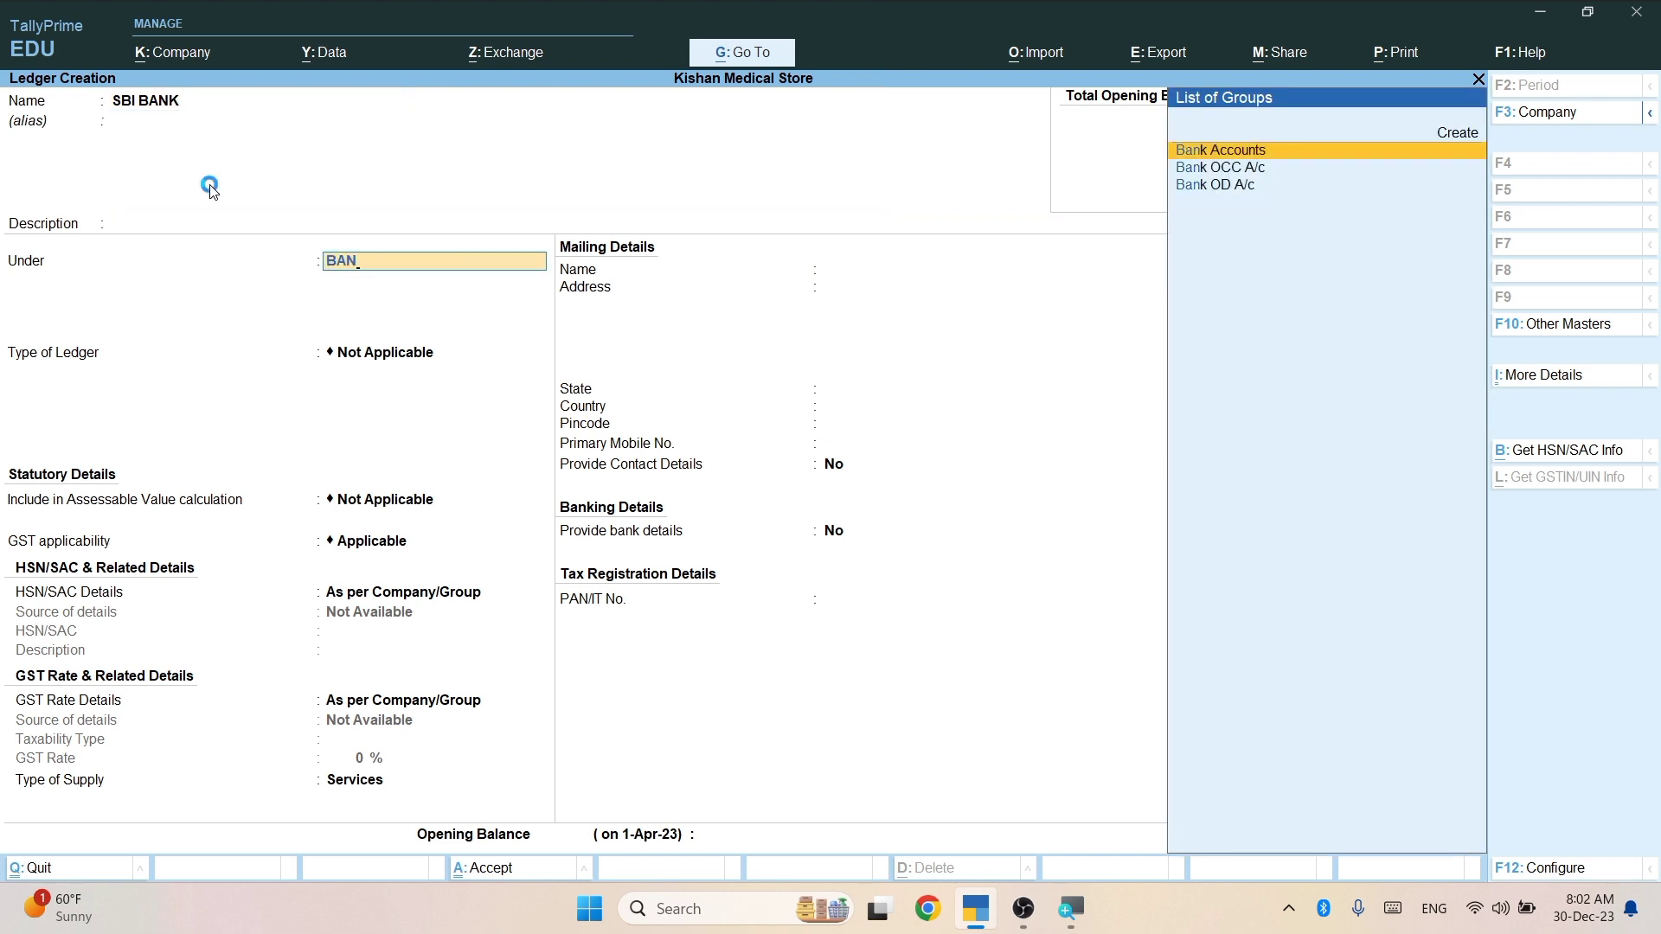
key(Return)
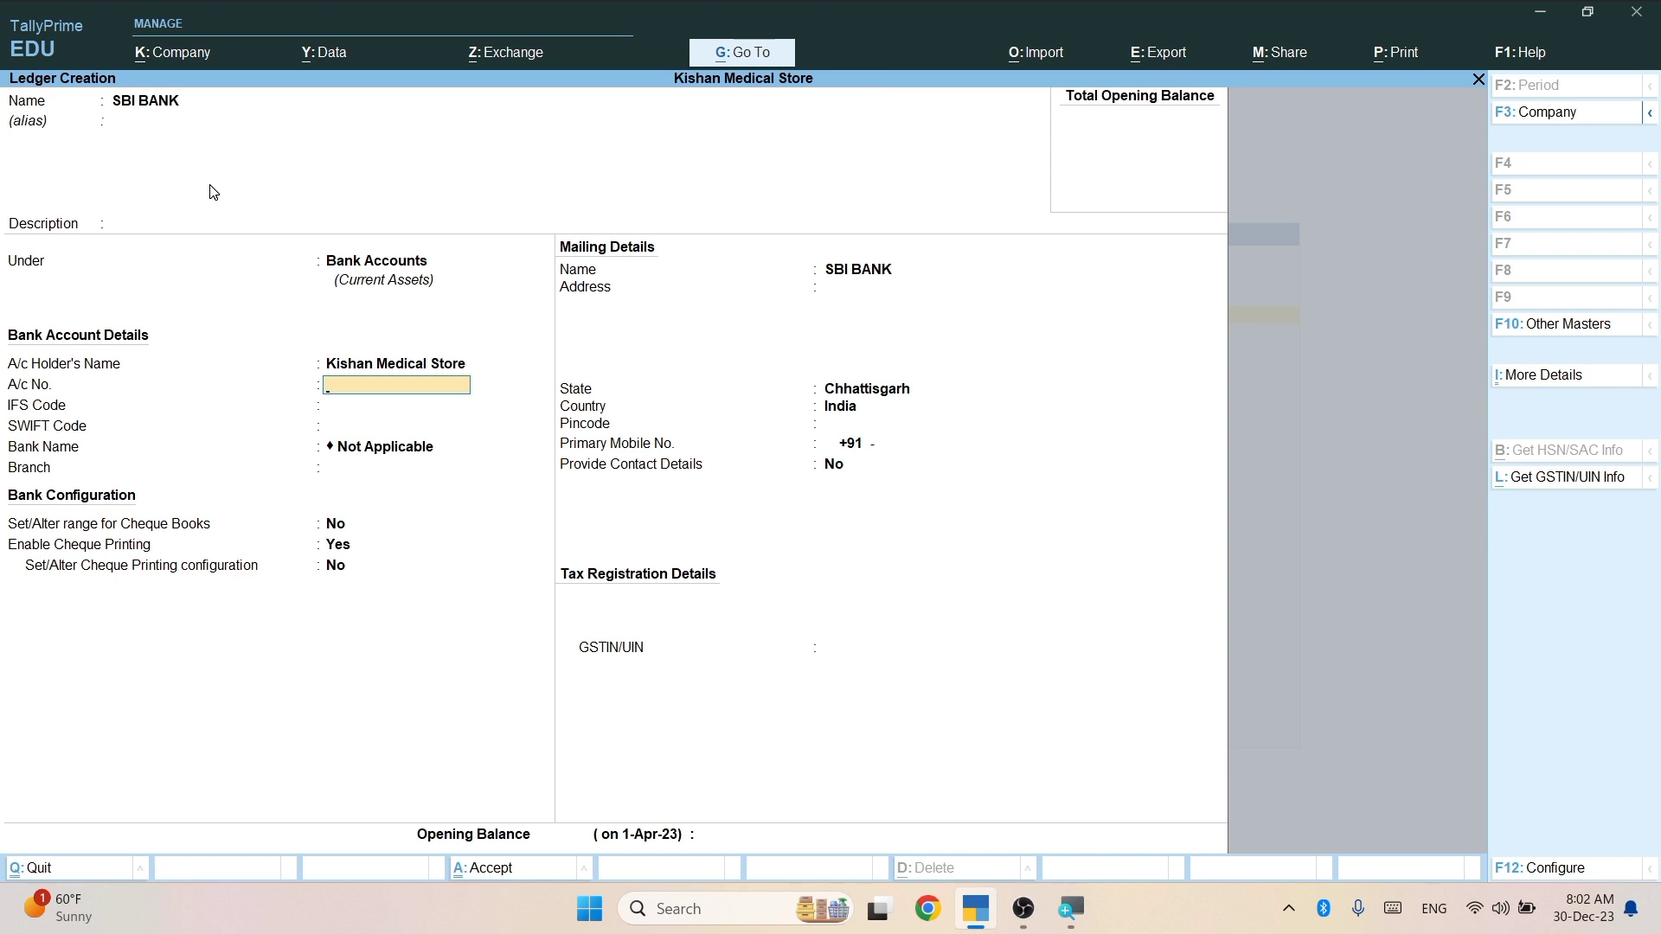
key(Return)
key(Return)
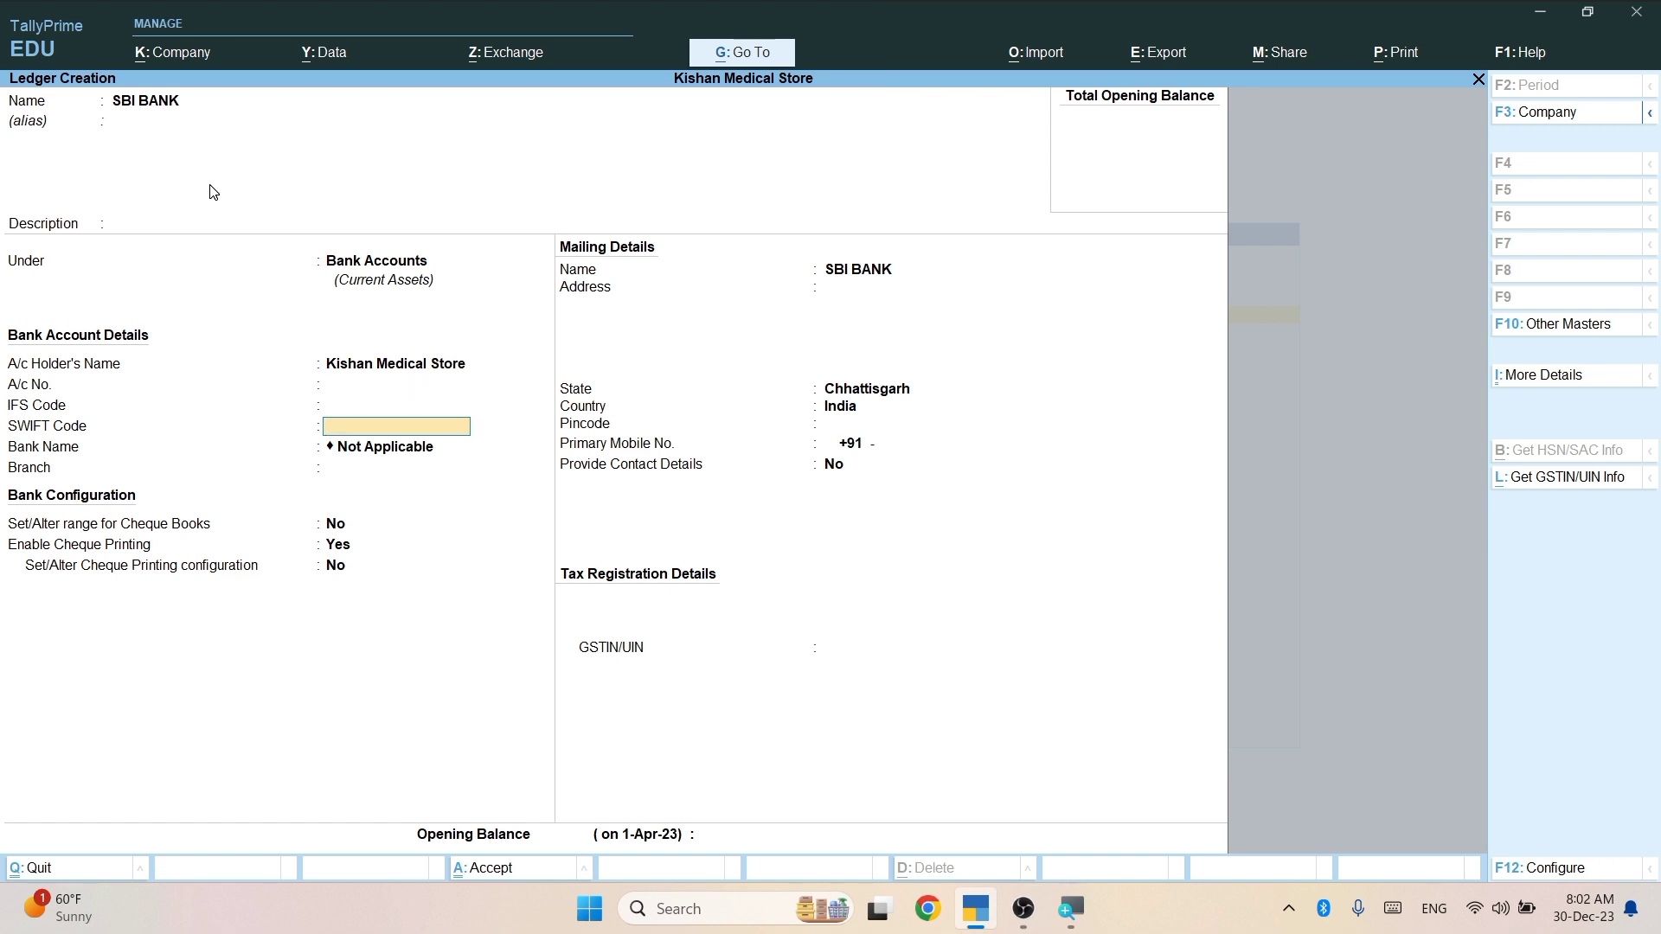
key(Return)
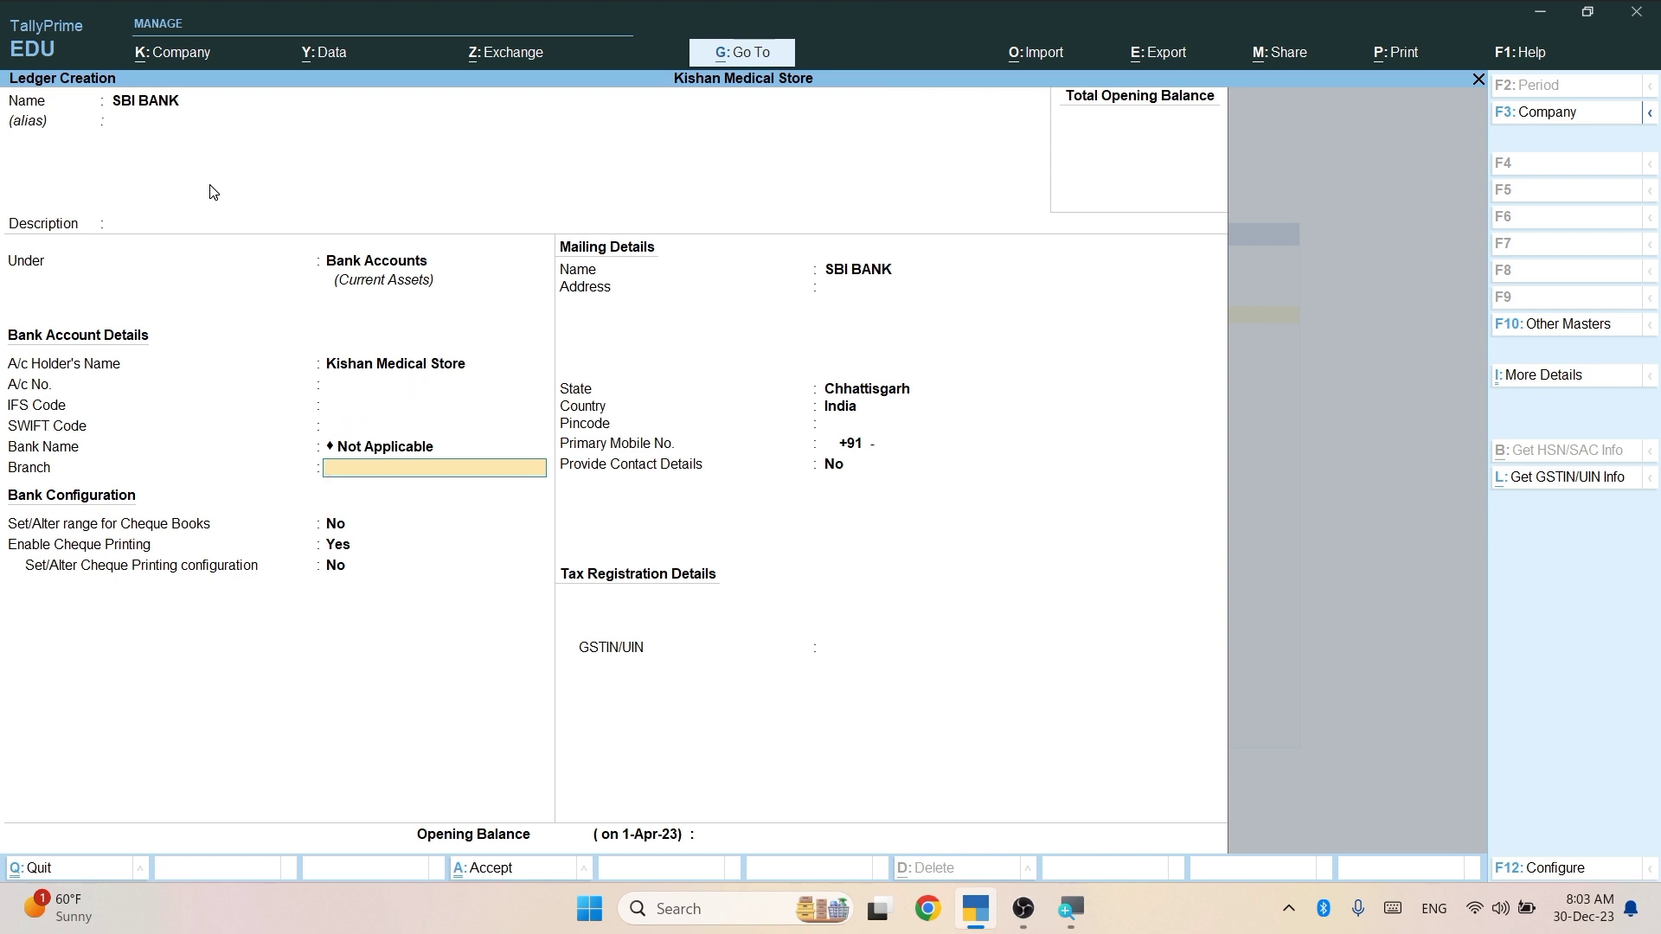
key(ctrl)
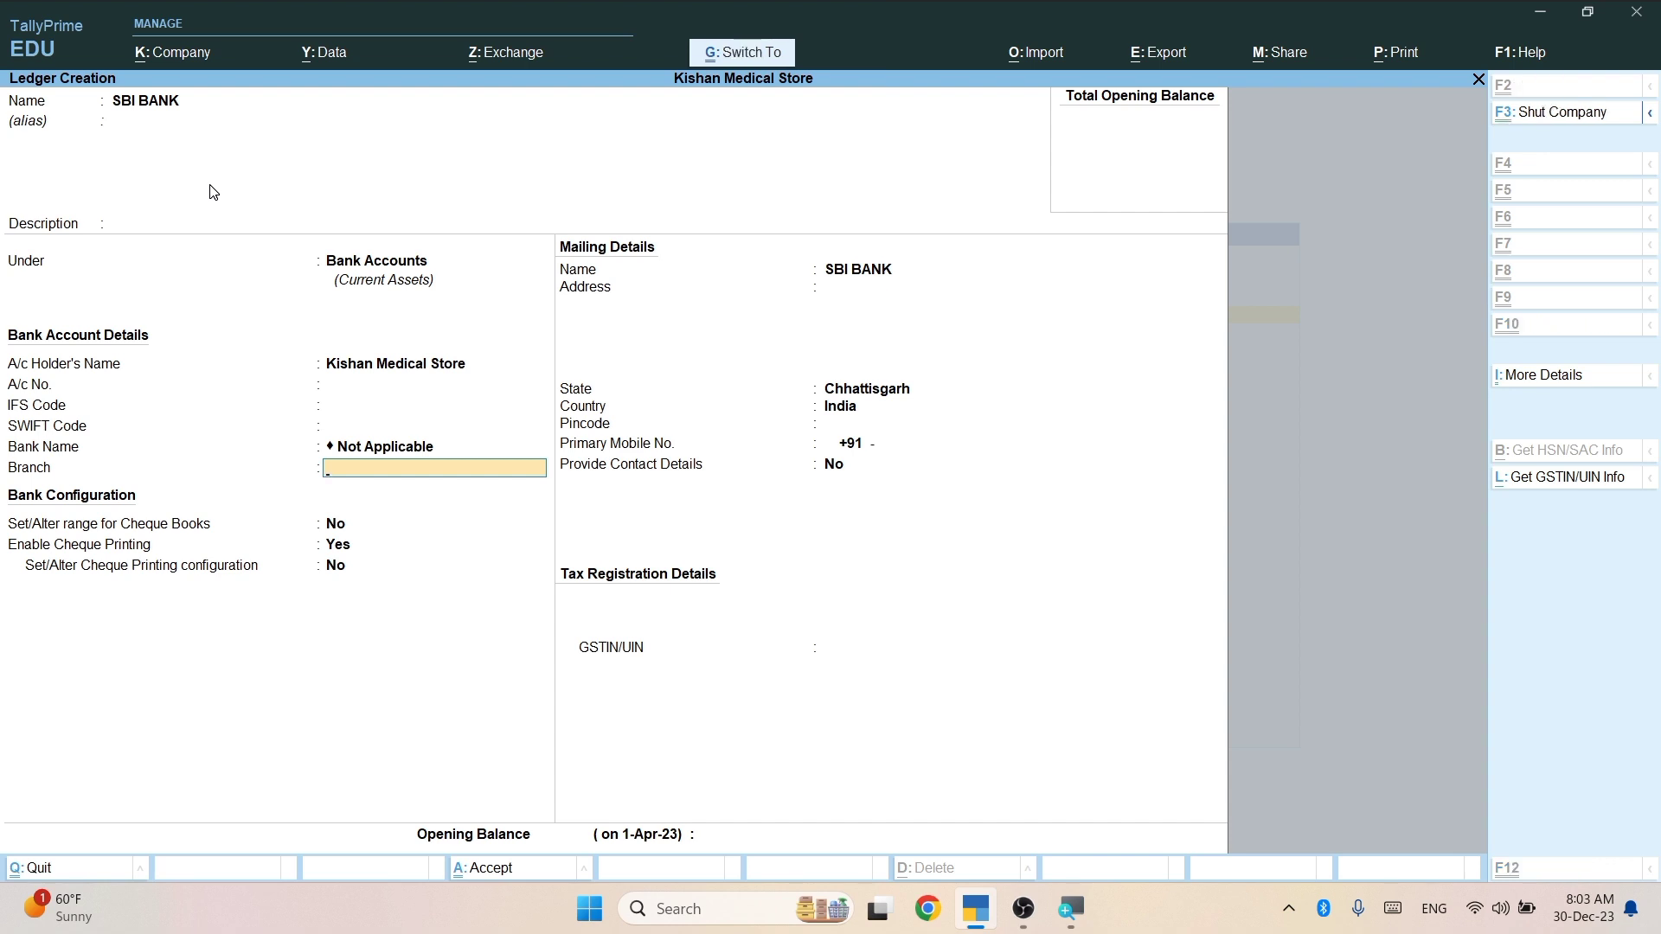
key(ctrl+a)
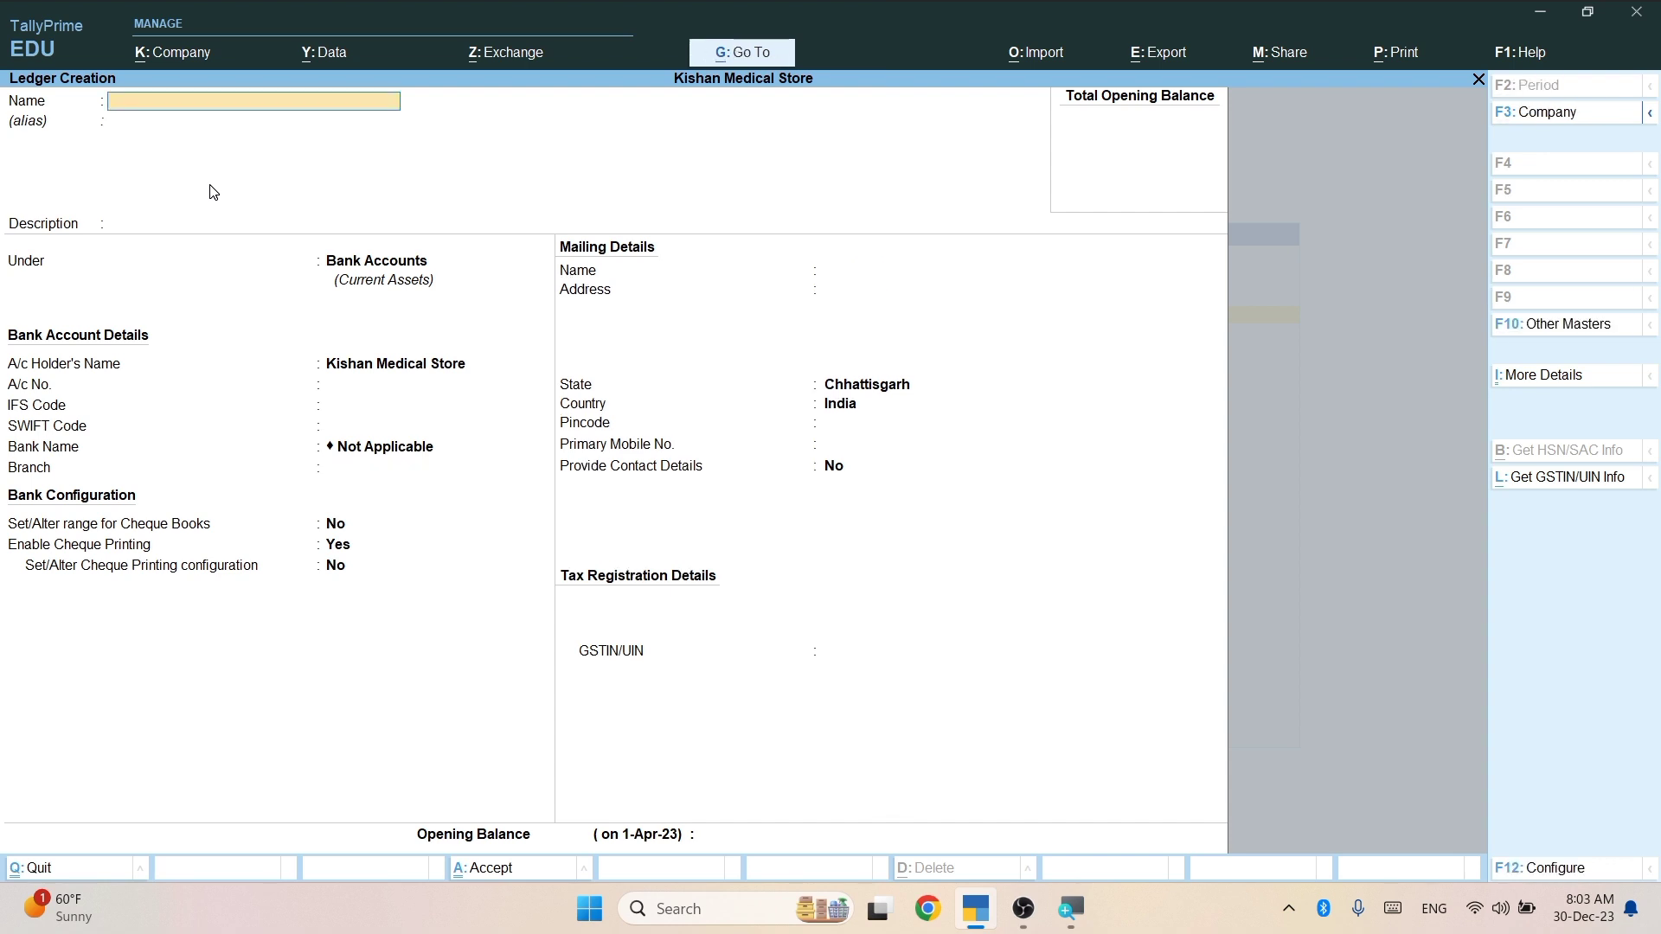
Create and save a PNB ledger under Bank Accounts.
text(PNB)
key(Return)
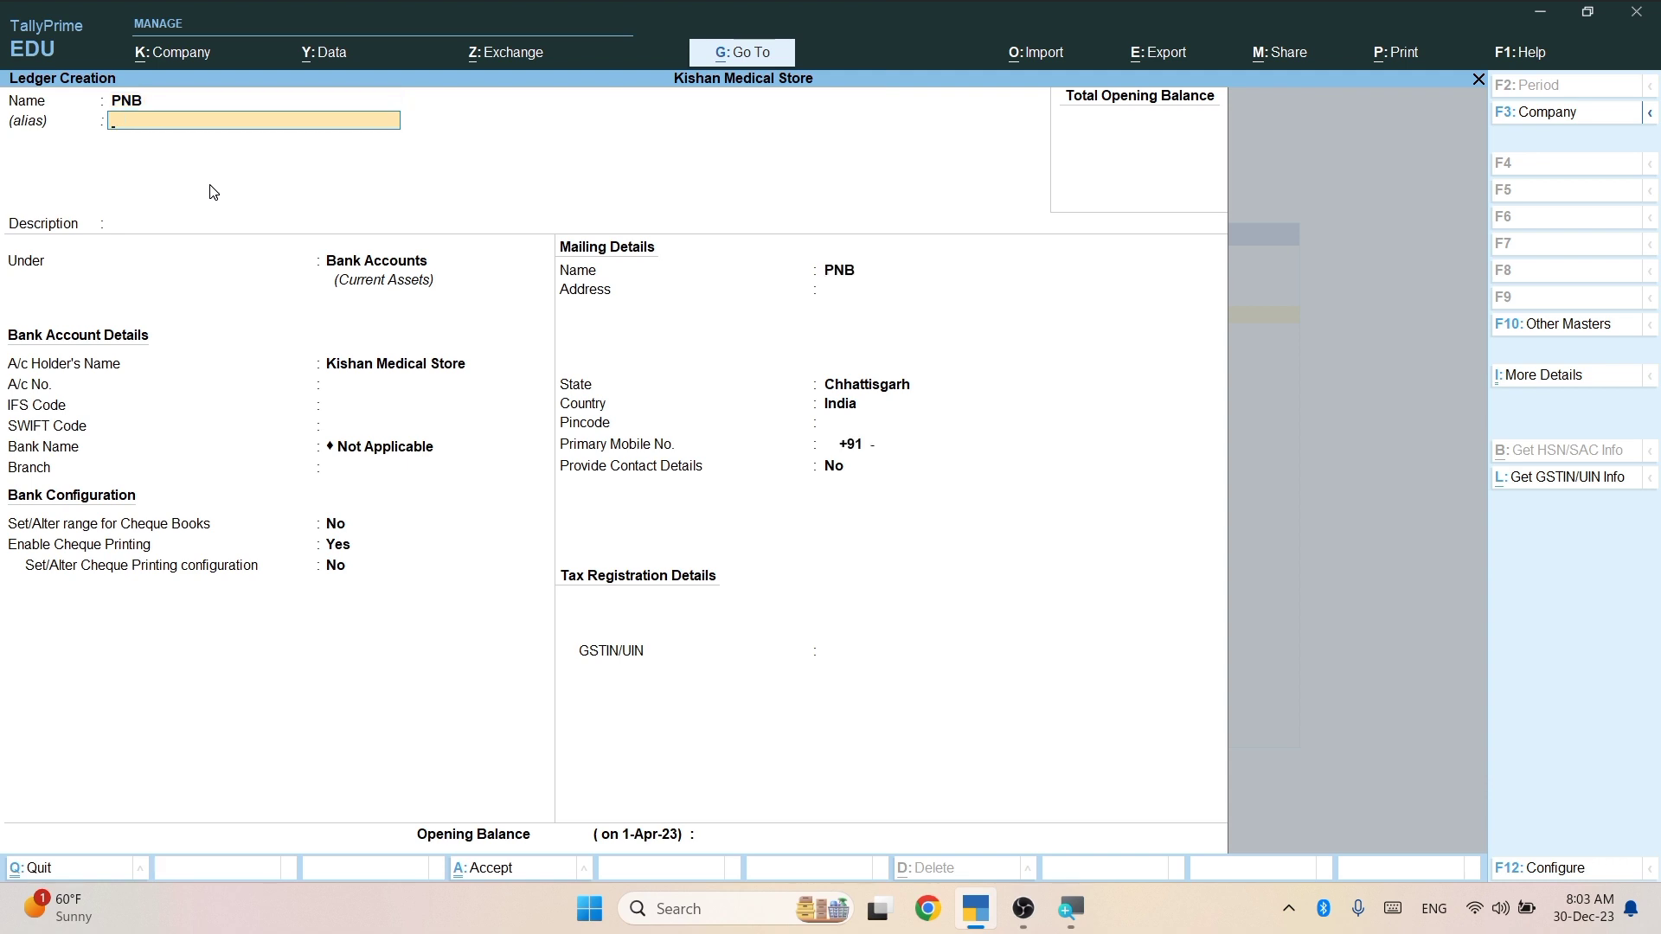
key(Return)
key(Return)
key(Return)
key(ctrl+a)
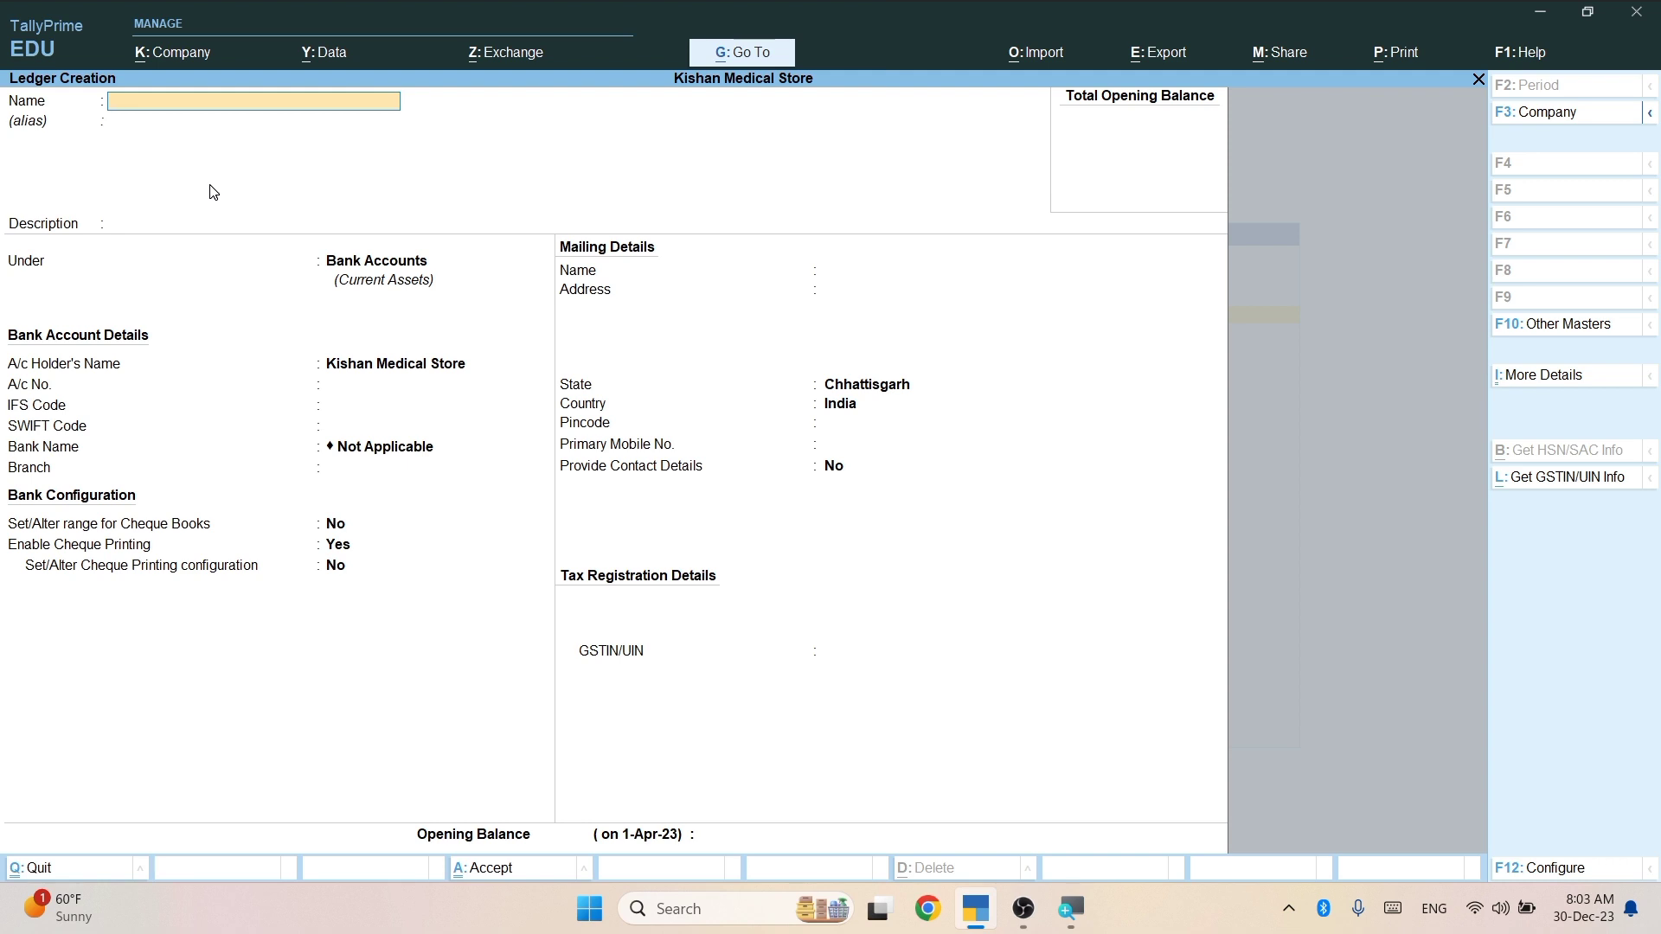
Save a RAM ledger under Capital Account, then exit to the Gateway of Tally.
text(RAM)
key(Return)
key(Return)
key(Return)
text(C)
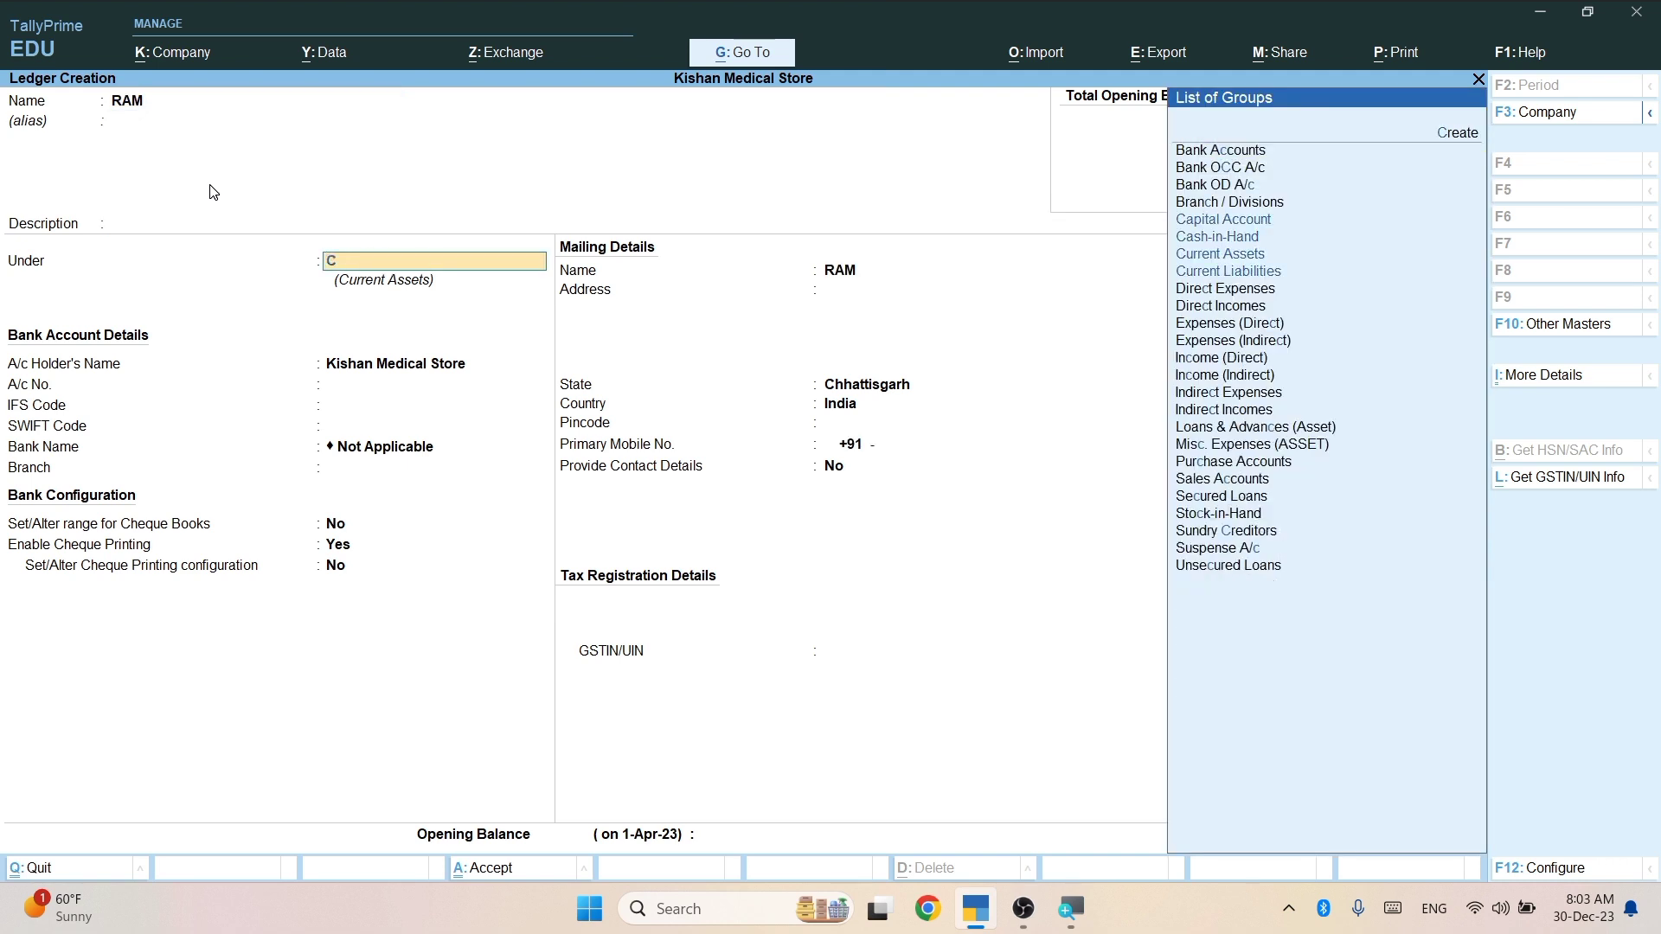
text(AP)
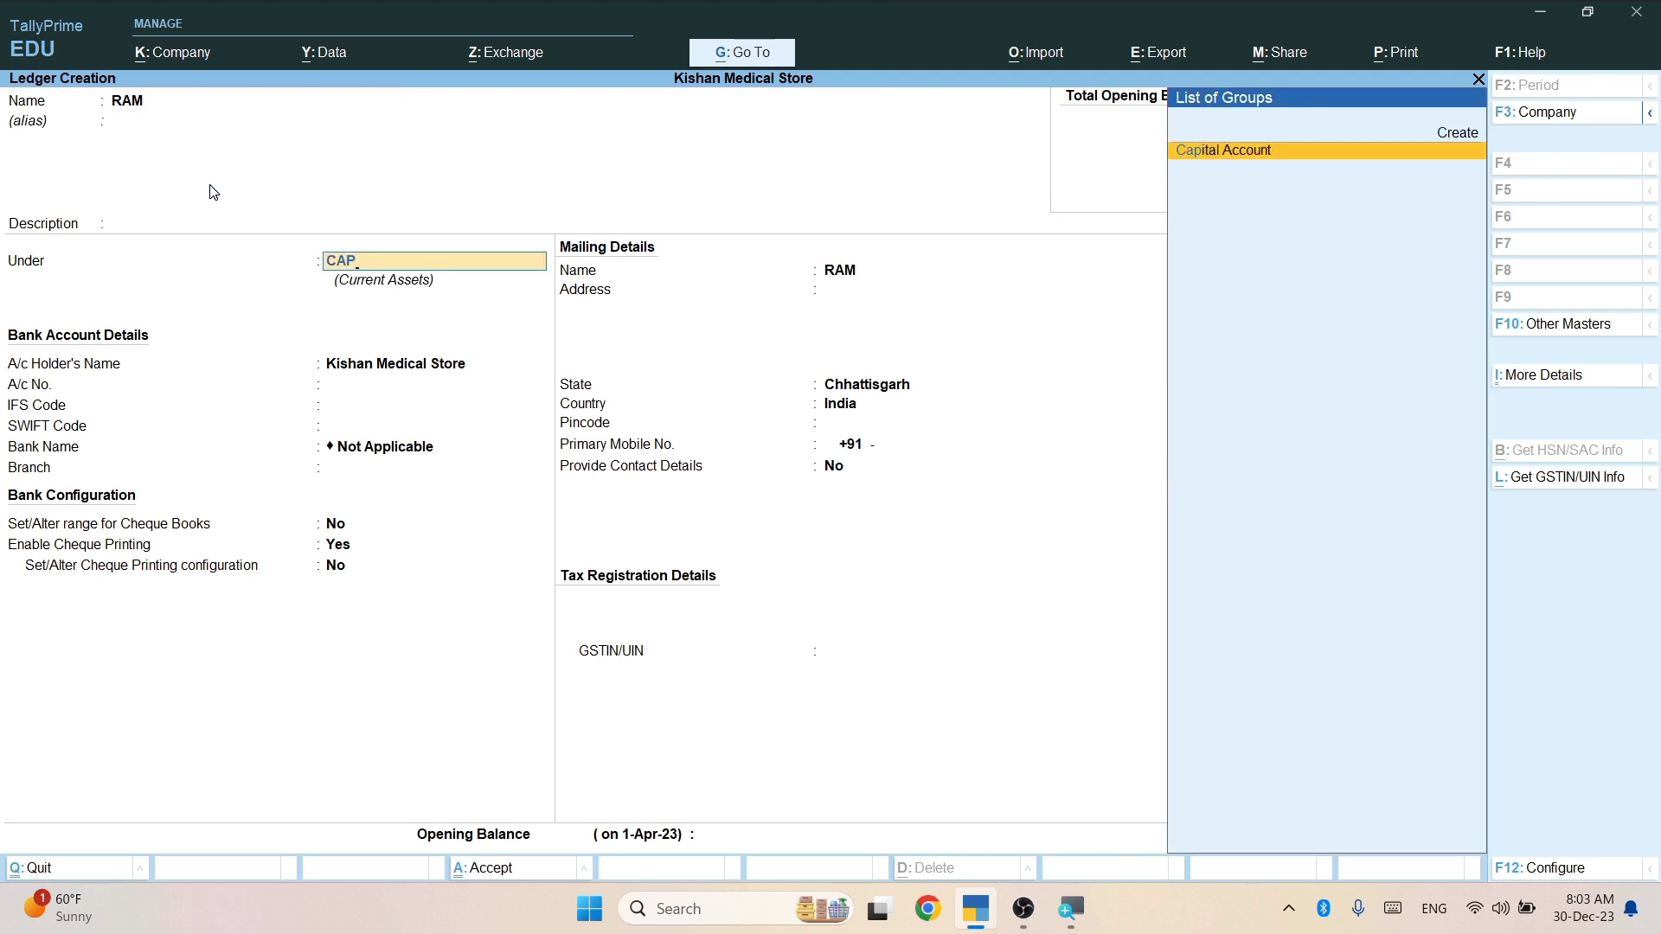
key(Return)
key(ctrl)
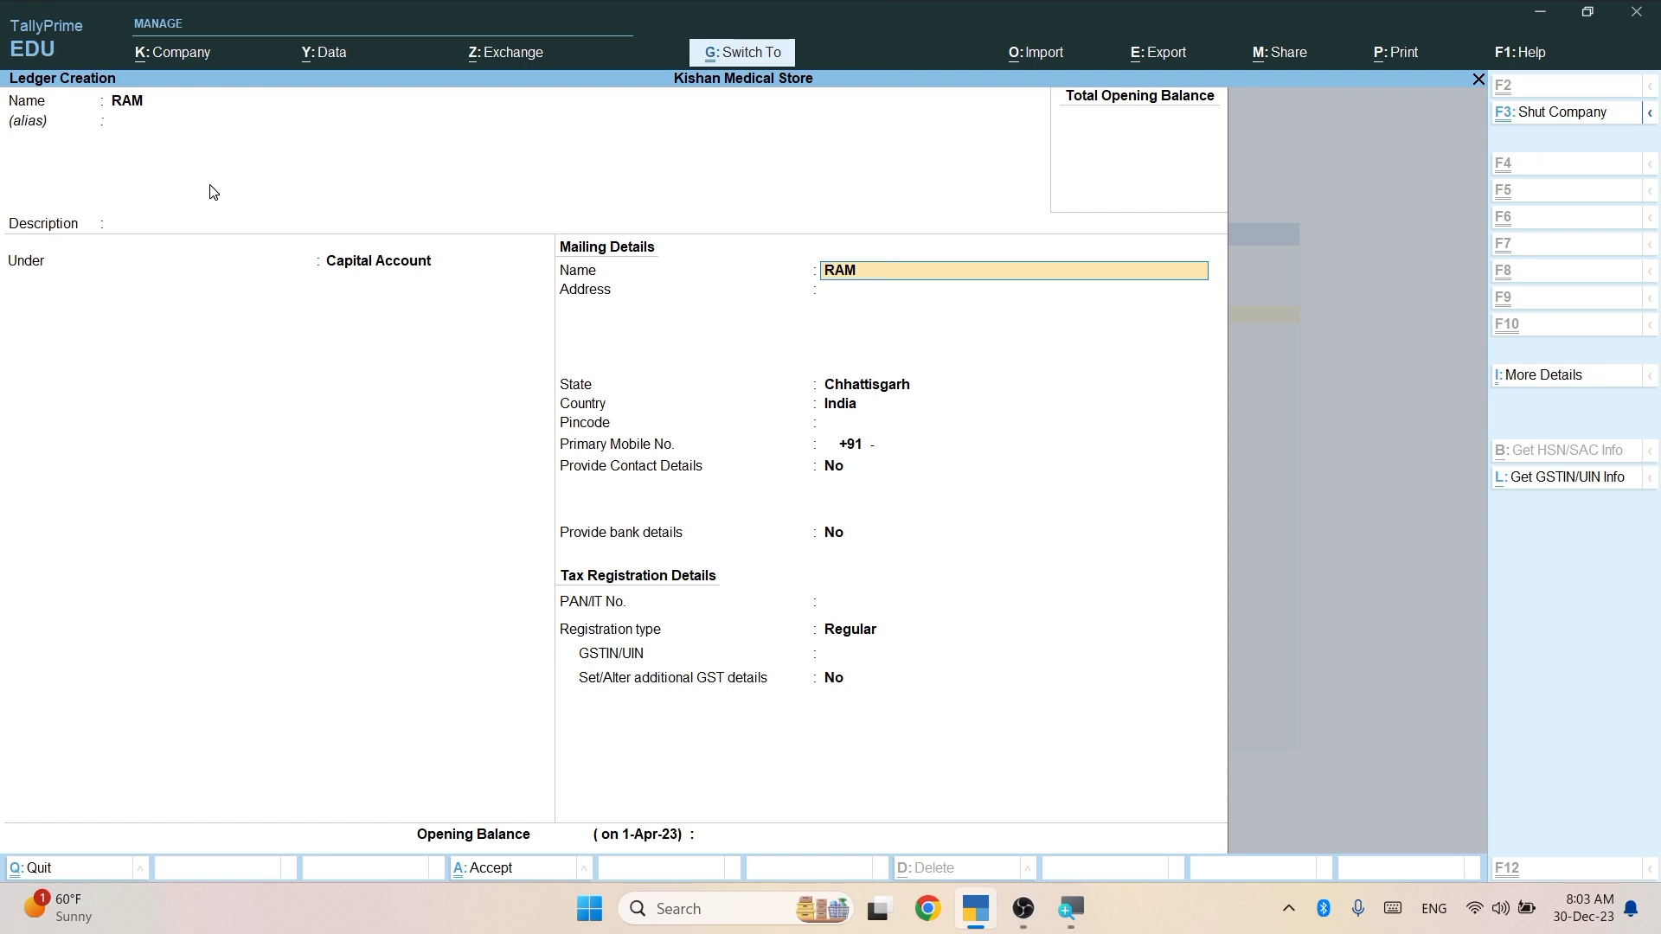
key(ctrl+a)
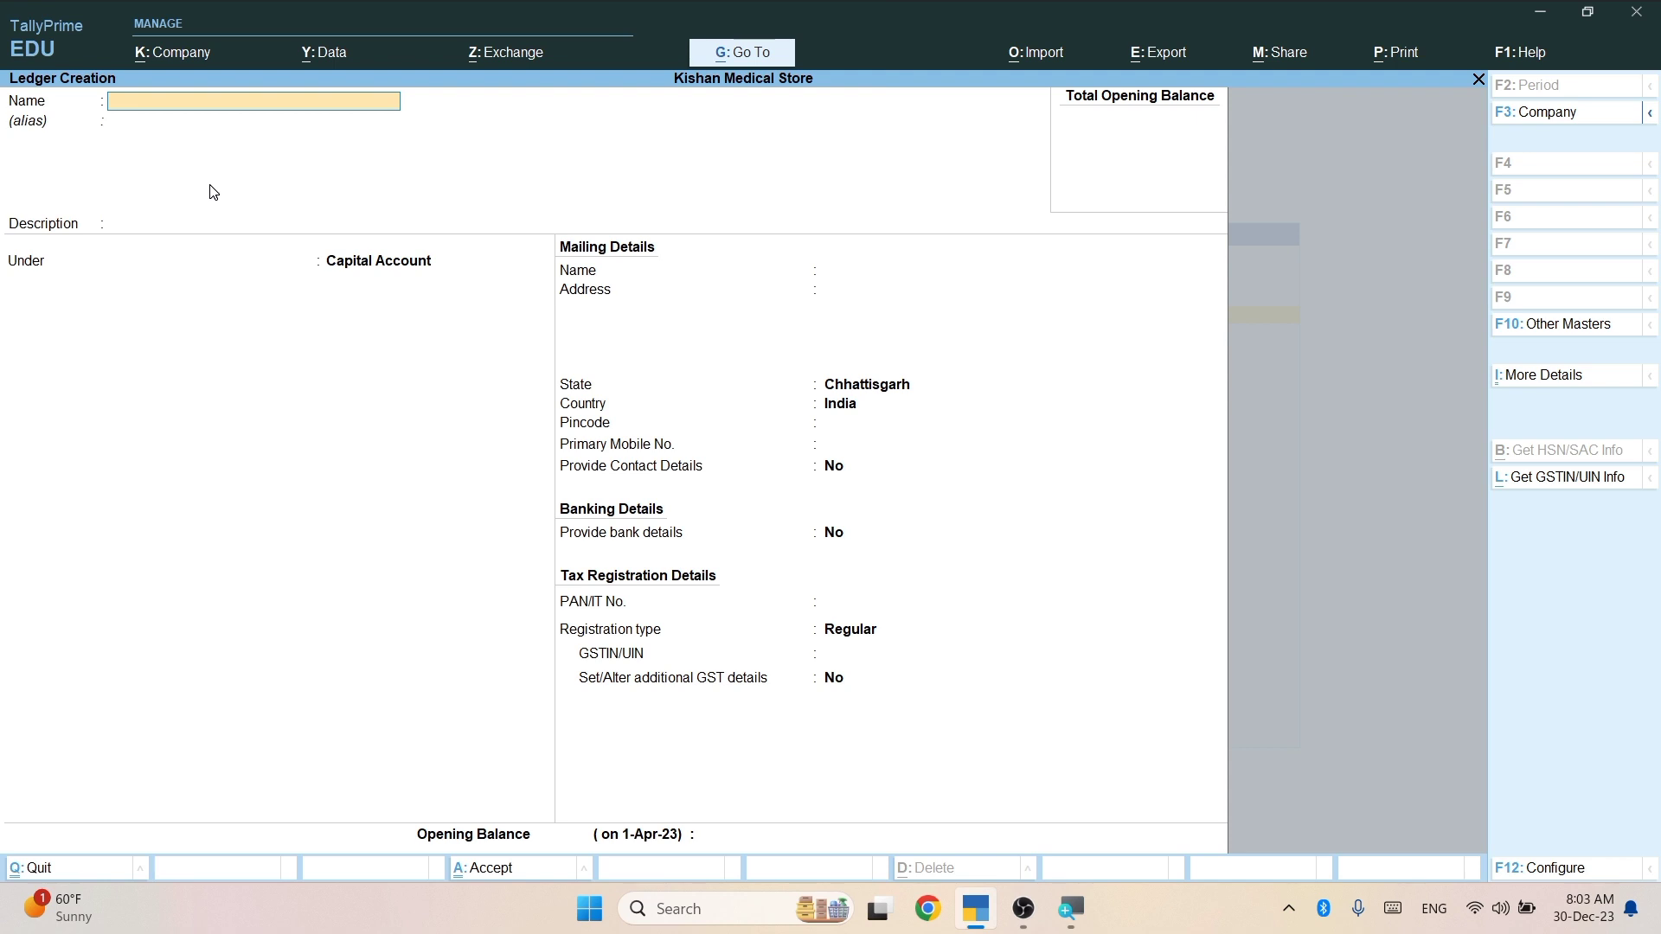
key(Escape)
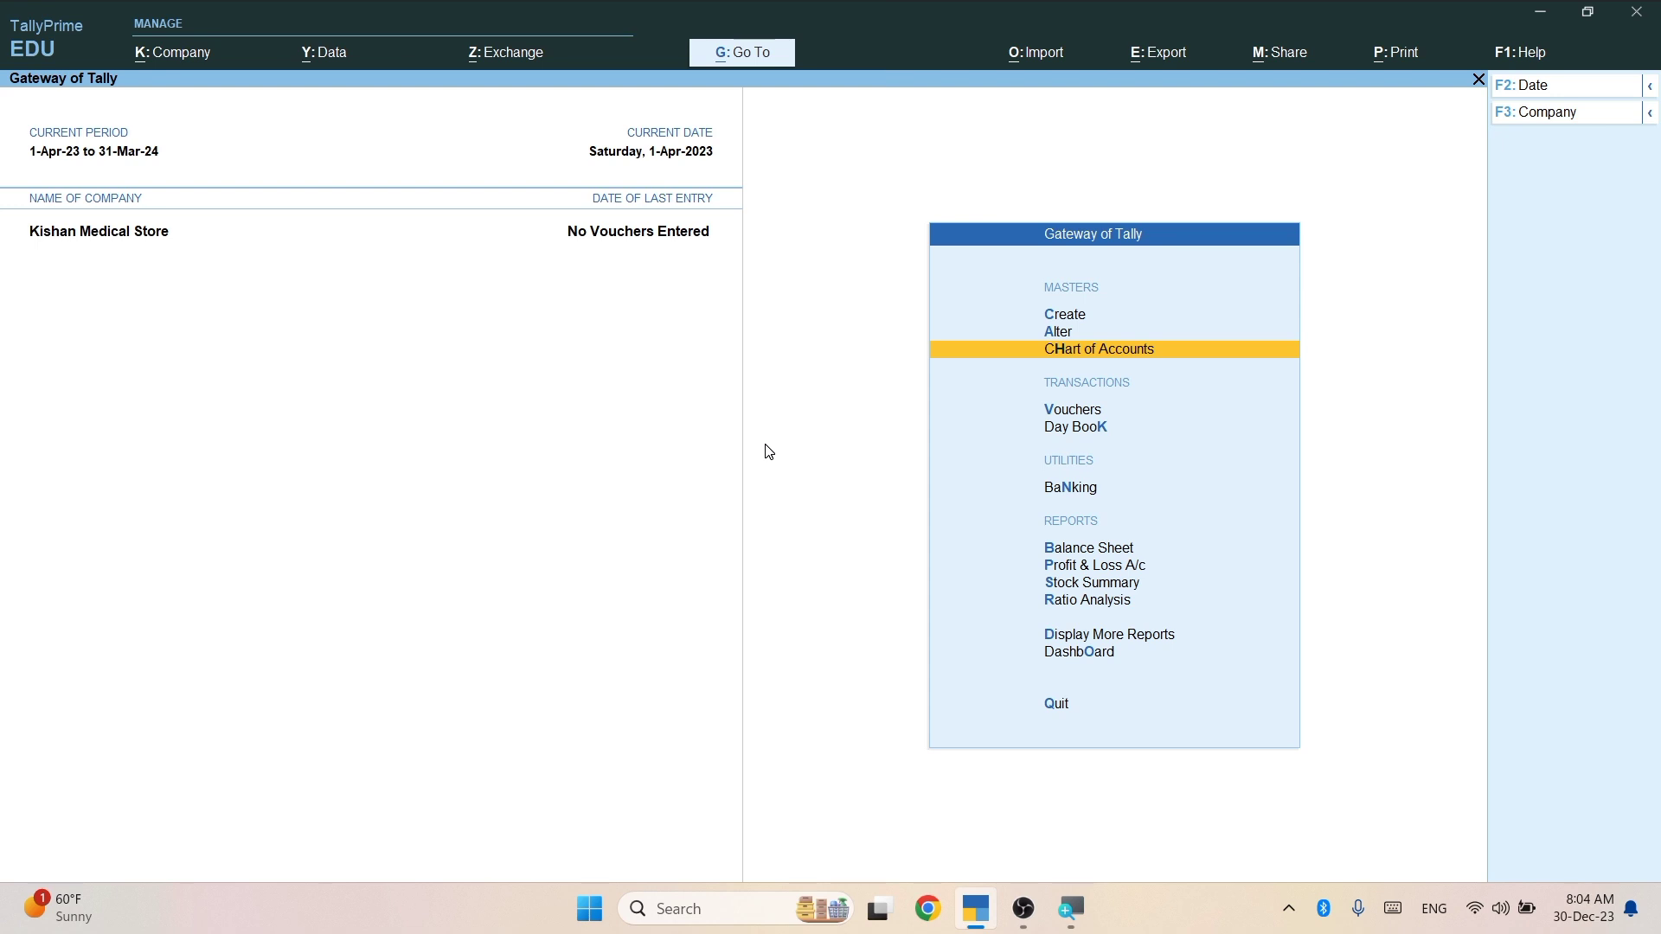
Show the Chart of Accounts ledger list in F5 Ledger View, numbering all 20 ledgers with groups.
key(Return)
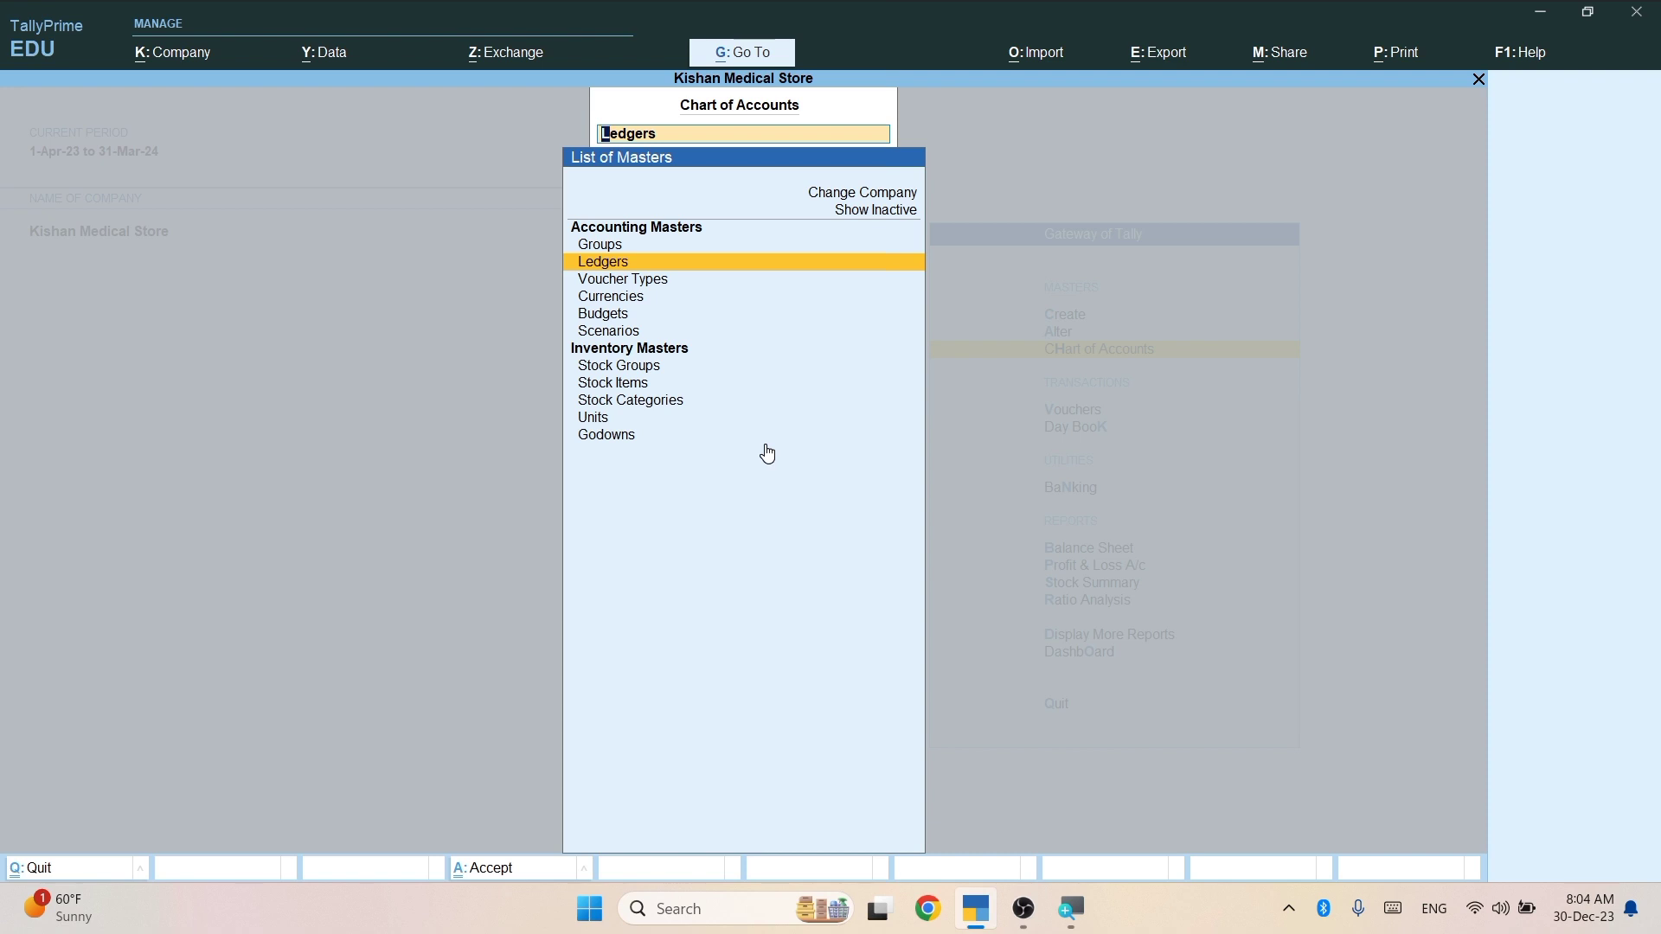
key(Return)
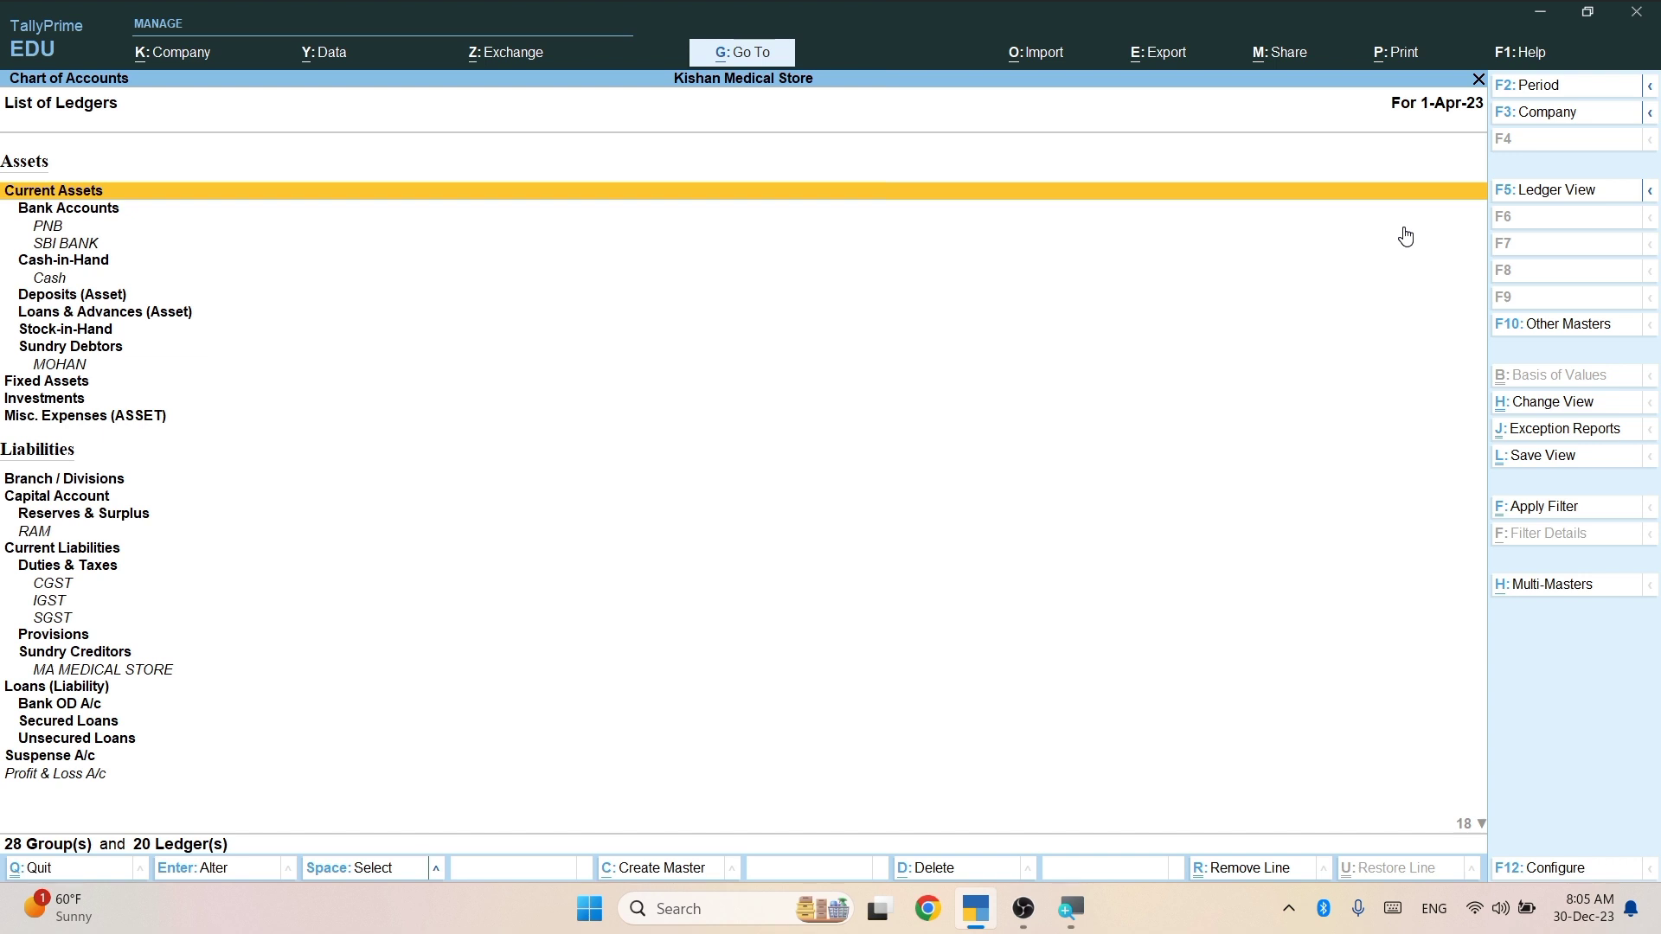
click(1599, 201)
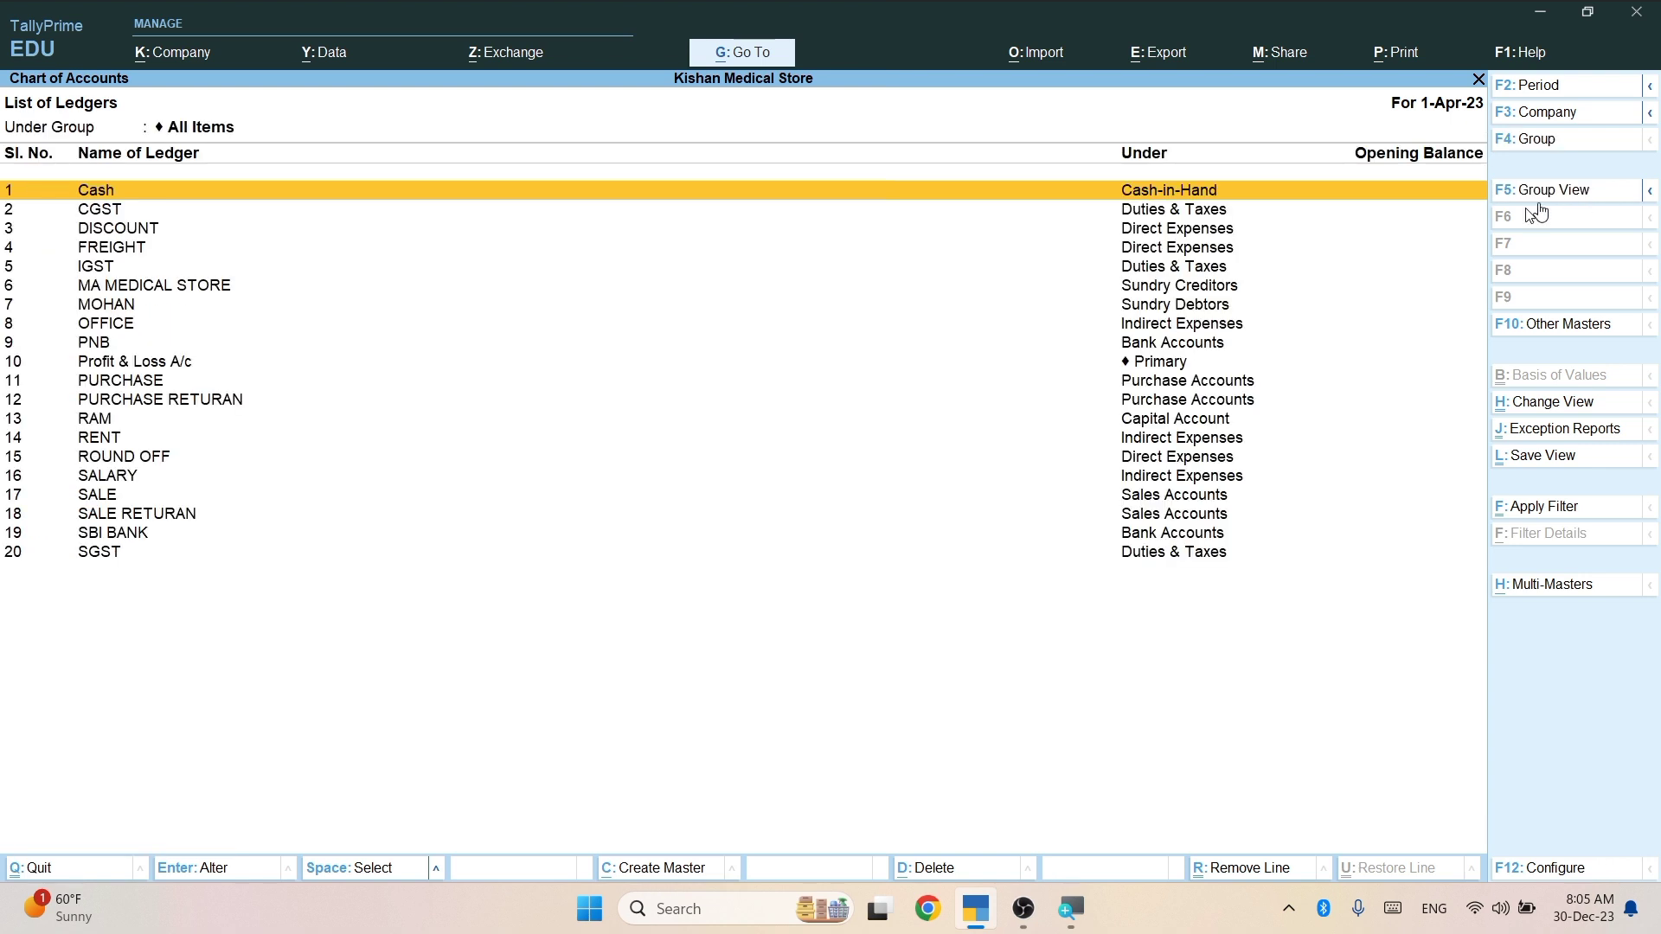